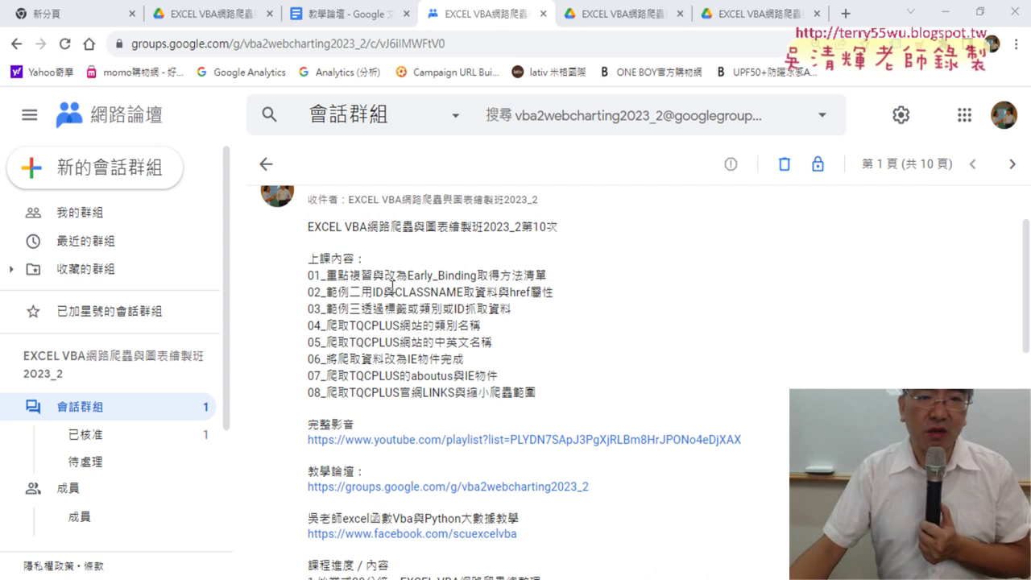
- Highlight Early_Binding in the class 10 topic list, then switch to the Google Drive tab
drag(407, 276, 479, 276)
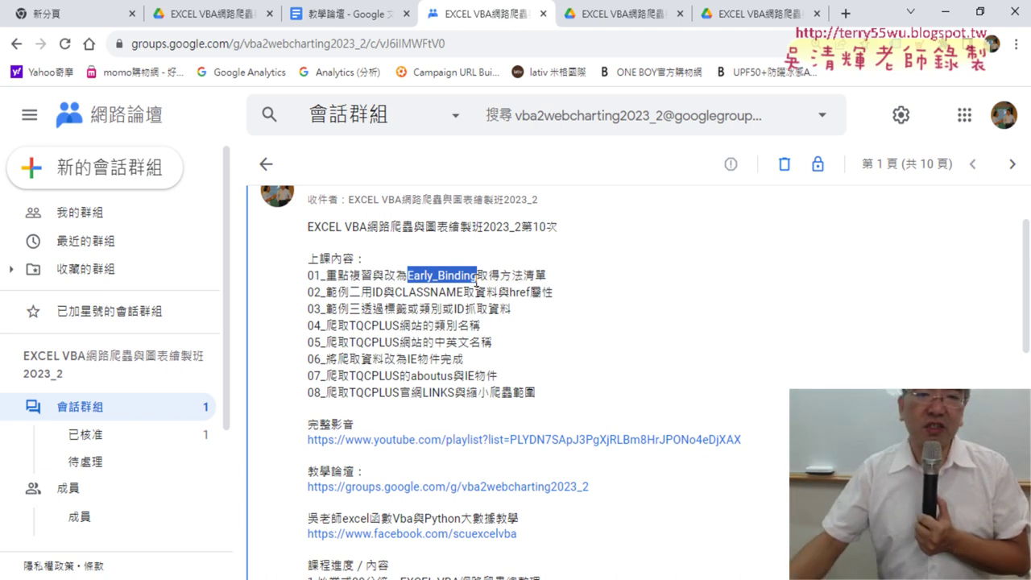
click(214, 14)
click(308, 312)
- Open the _雲端白板 folder, then the 05_用HtmlFile物件解析HTML原始碼與擷取網路資料 Google Doc
double_click(308, 312)
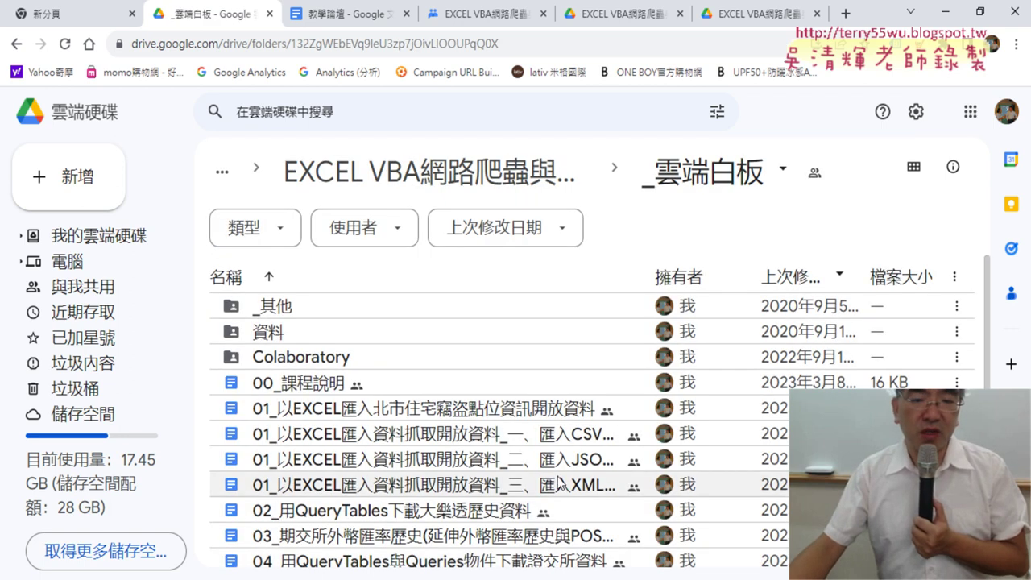
scroll(580, 344, down, 2)
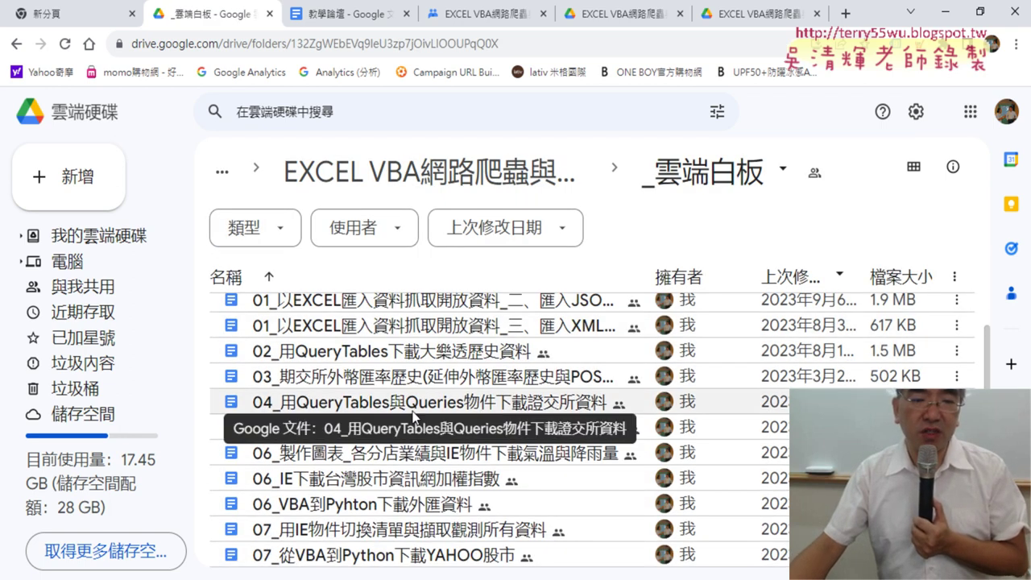
double_click(488, 426)
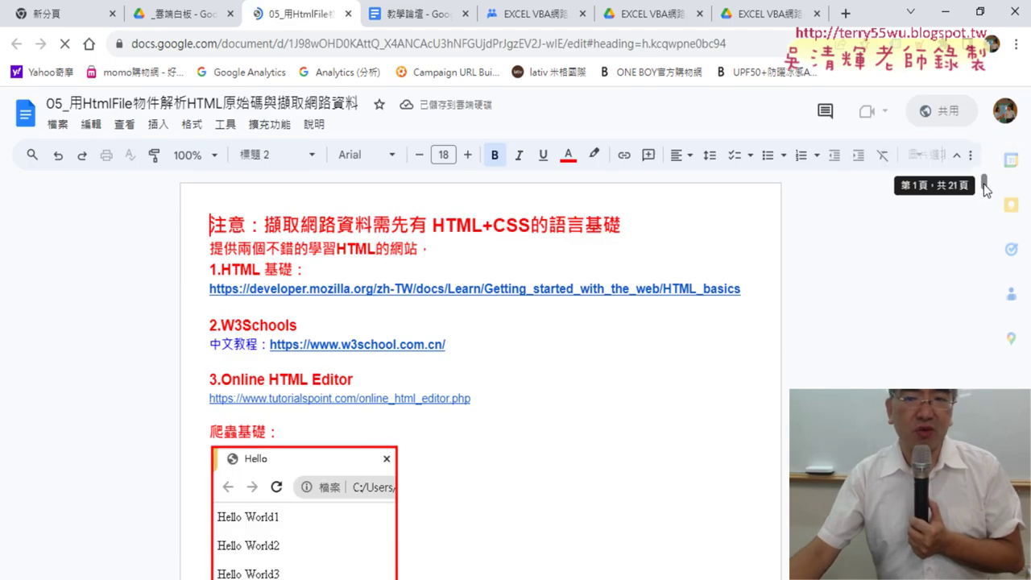
- Scroll to 方法2 and highlight the .getElementSByClassName call, stressing its capital S
drag(984, 189, 982, 240)
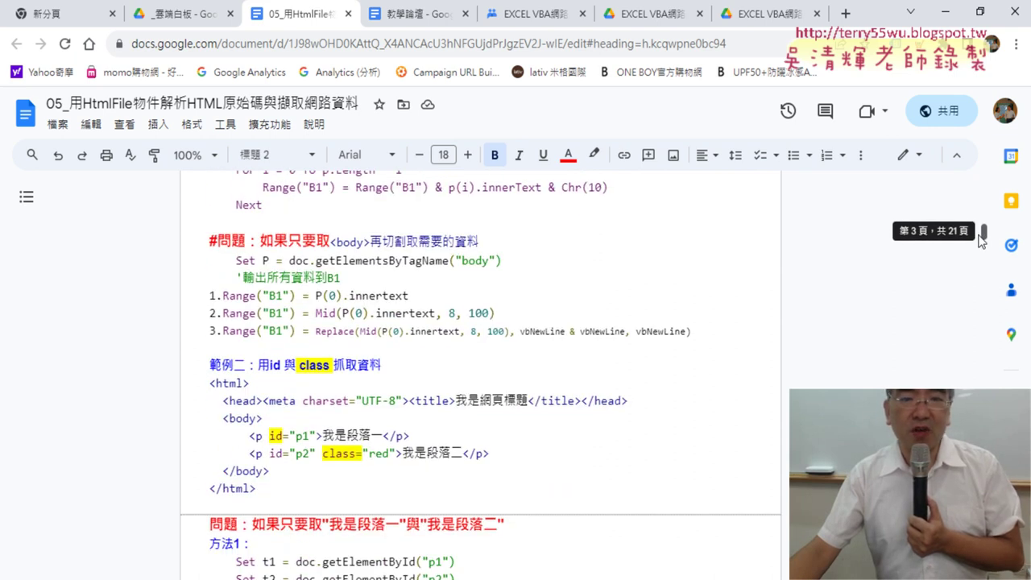
drag(982, 240, 982, 244)
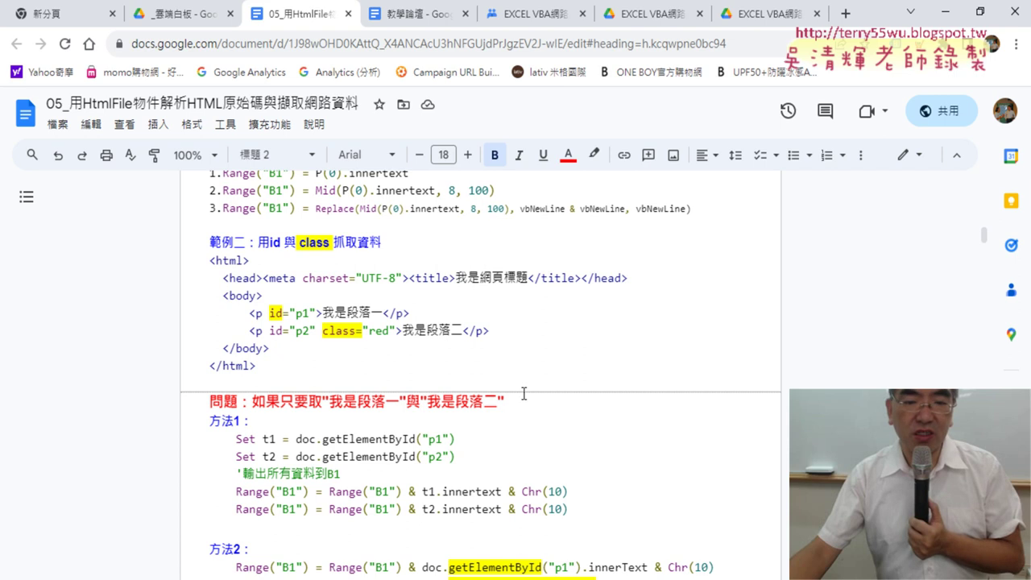
scroll(522, 393, down, 2)
scroll(524, 391, down, 1)
scroll(524, 391, down, 1)
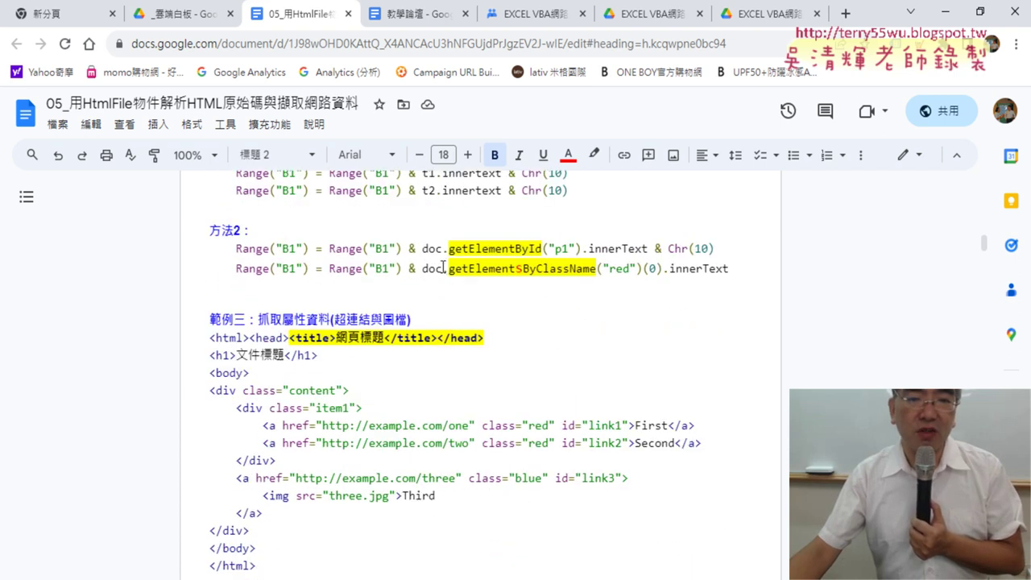
drag(443, 268, 596, 269)
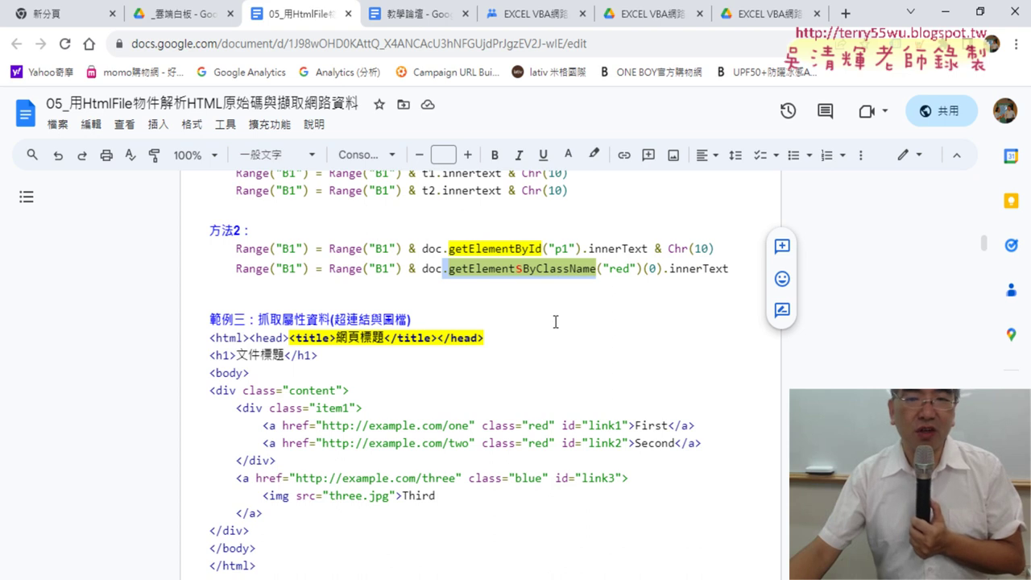
drag(515, 269, 525, 269)
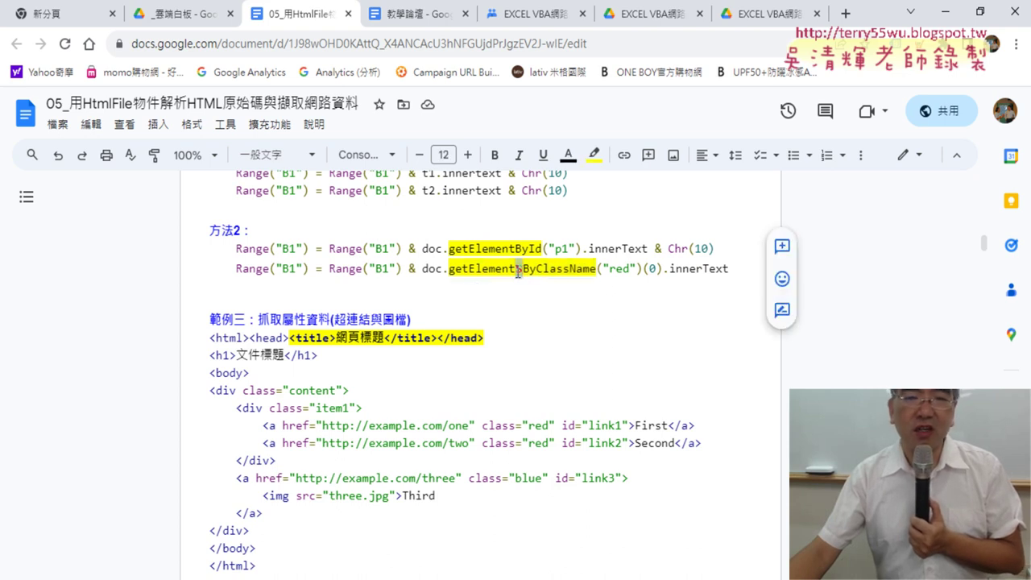
click(519, 248)
text(s)
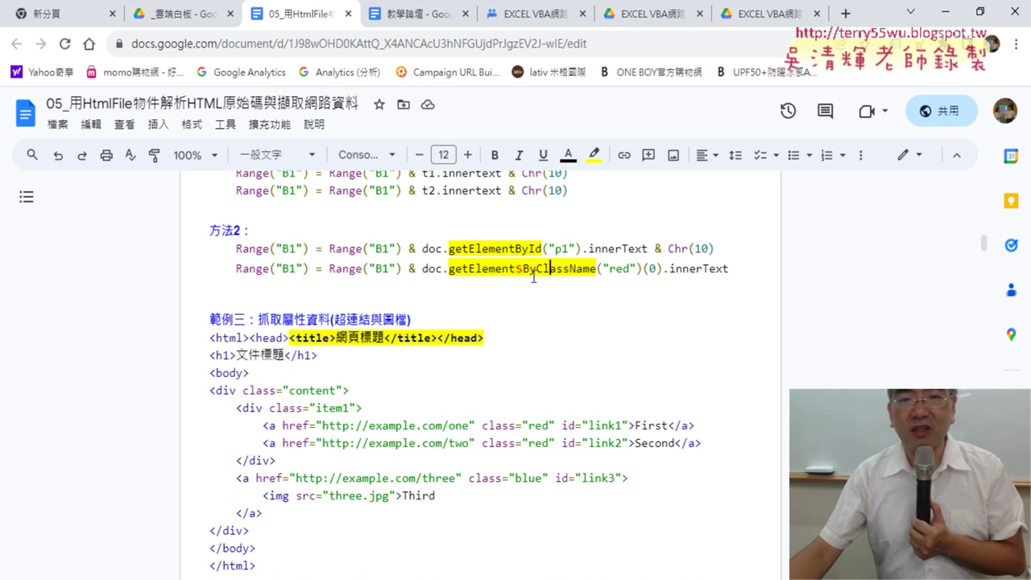
drag(523, 269, 516, 269)
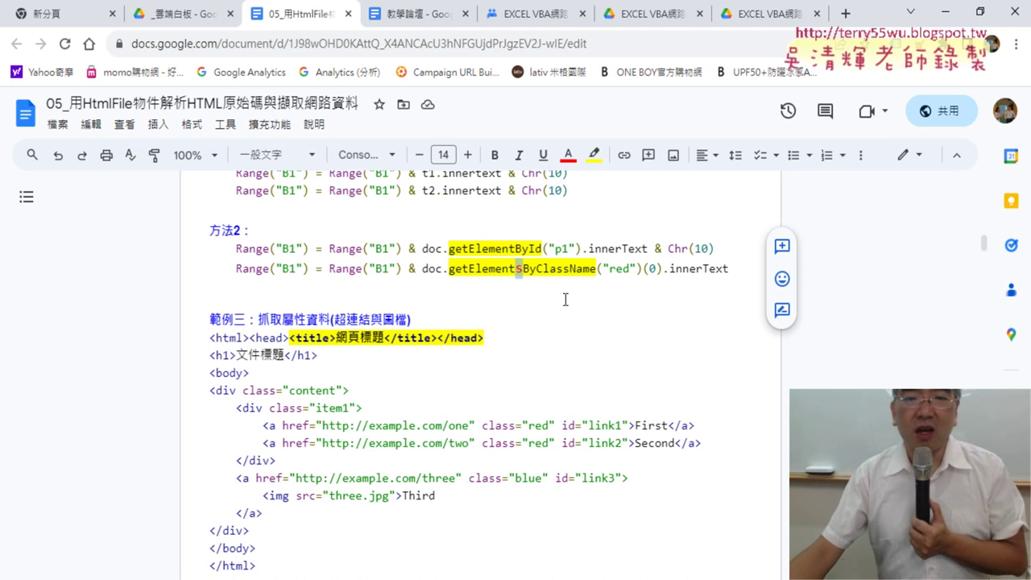
drag(443, 270, 598, 271)
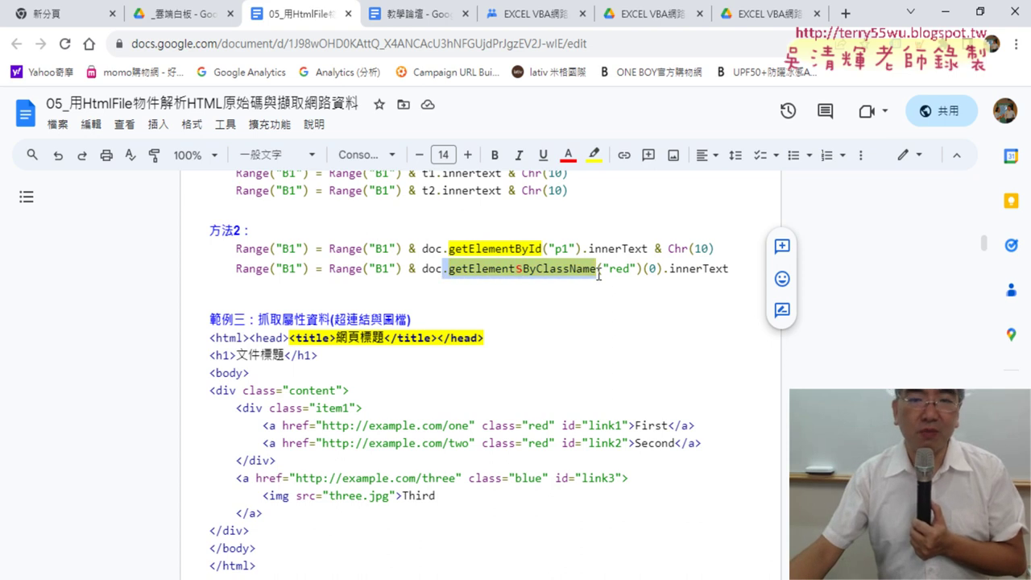
- Scroll down to the Early Binding section and its reference screenshot
scroll(584, 384, down, 4)
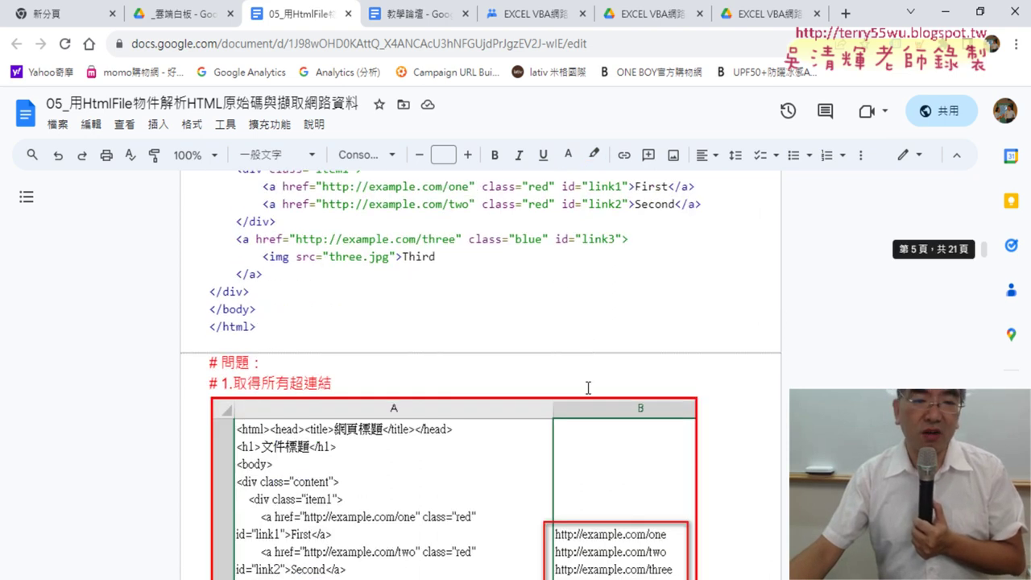
scroll(585, 384, down, 4)
scroll(588, 388, down, 4)
scroll(587, 389, down, 4)
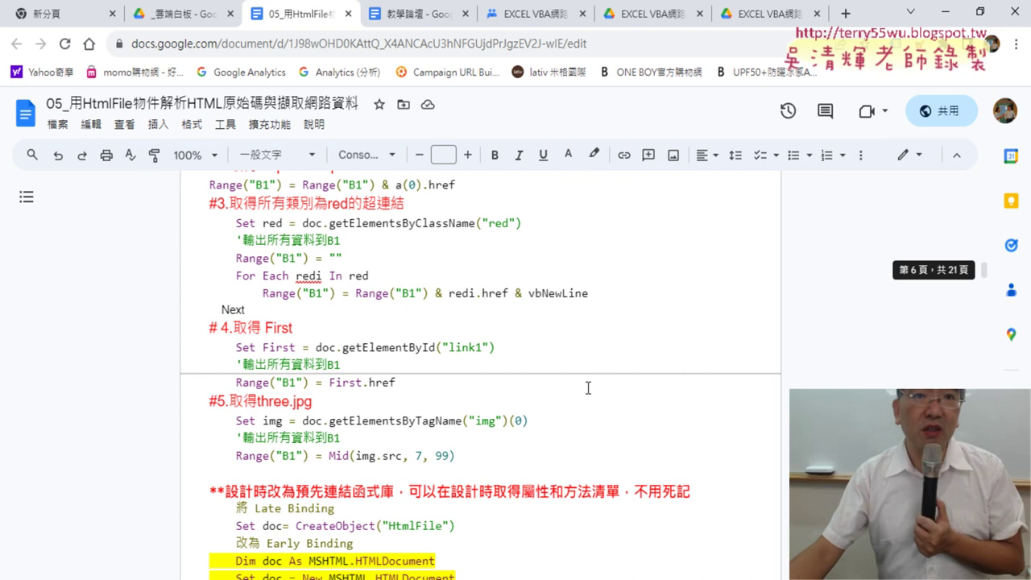
scroll(588, 388, down, 3)
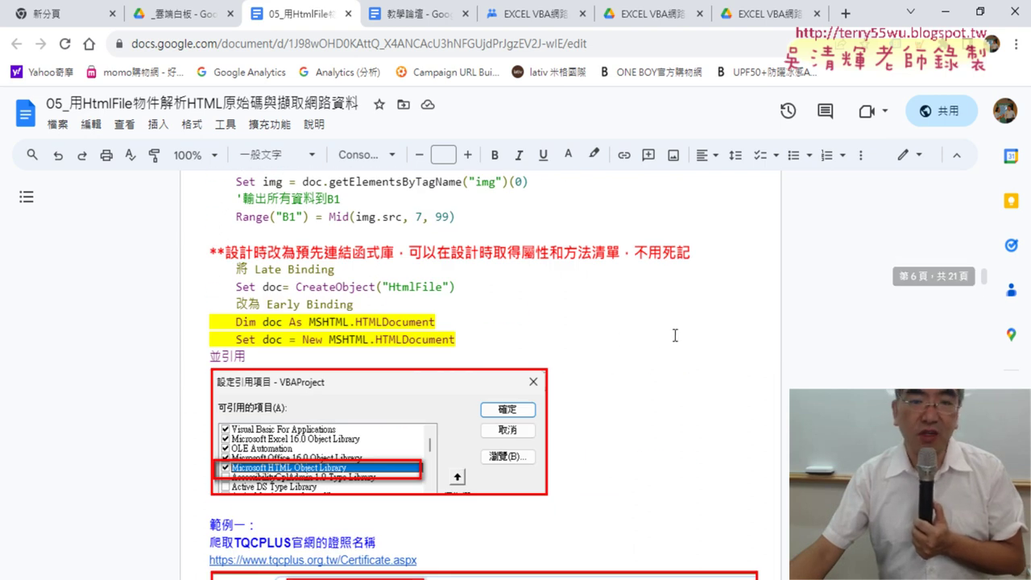
scroll(675, 335, down, 2)
scroll(615, 340, up, 2)
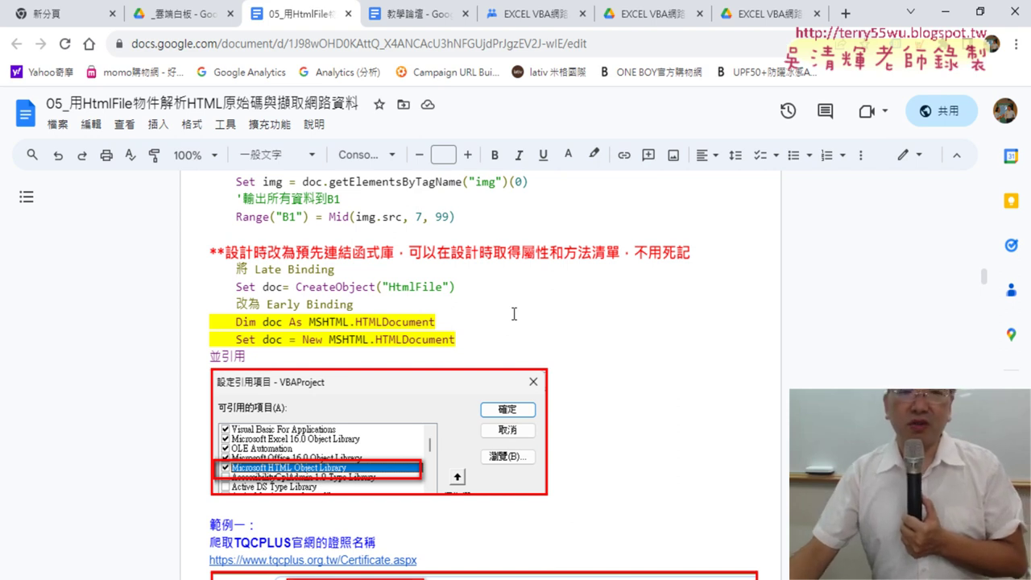
drag(296, 286, 456, 288)
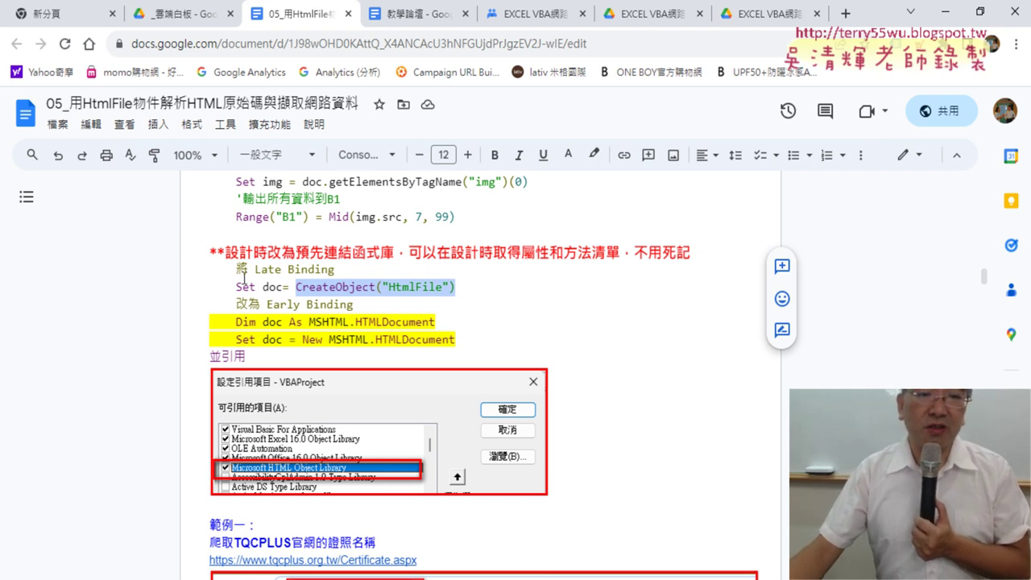
drag(254, 270, 337, 270)
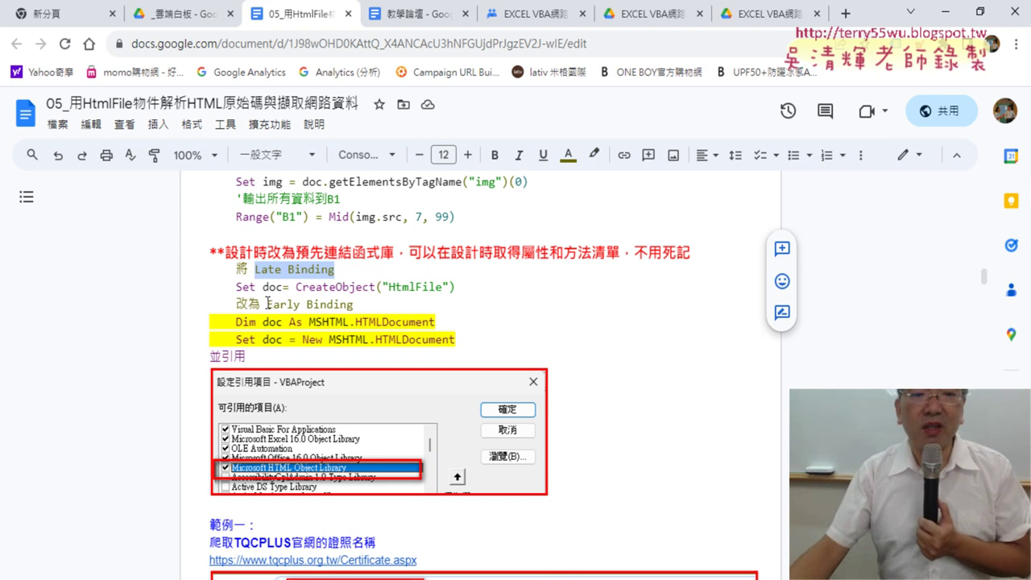
drag(267, 303, 349, 304)
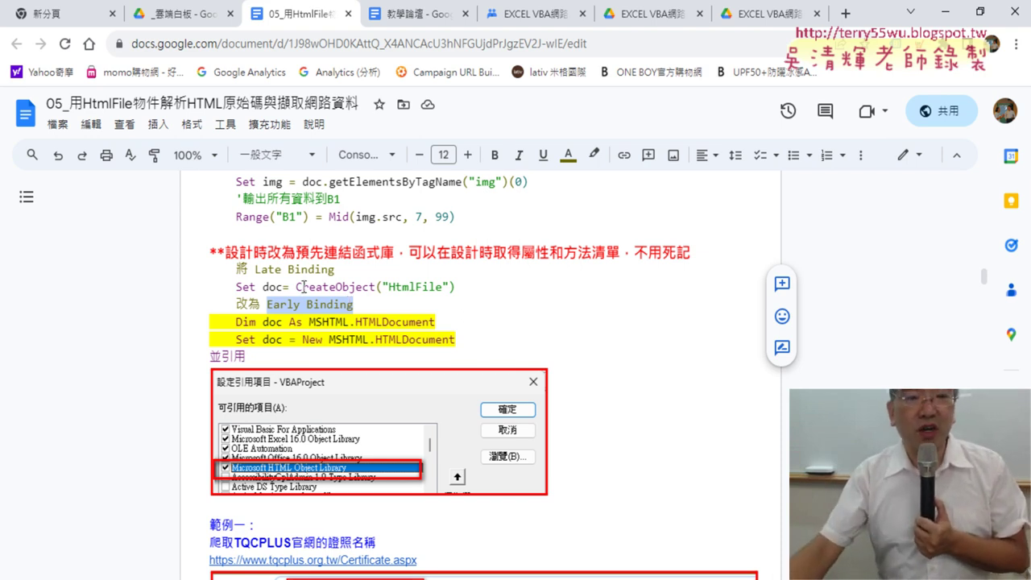
drag(297, 287, 453, 291)
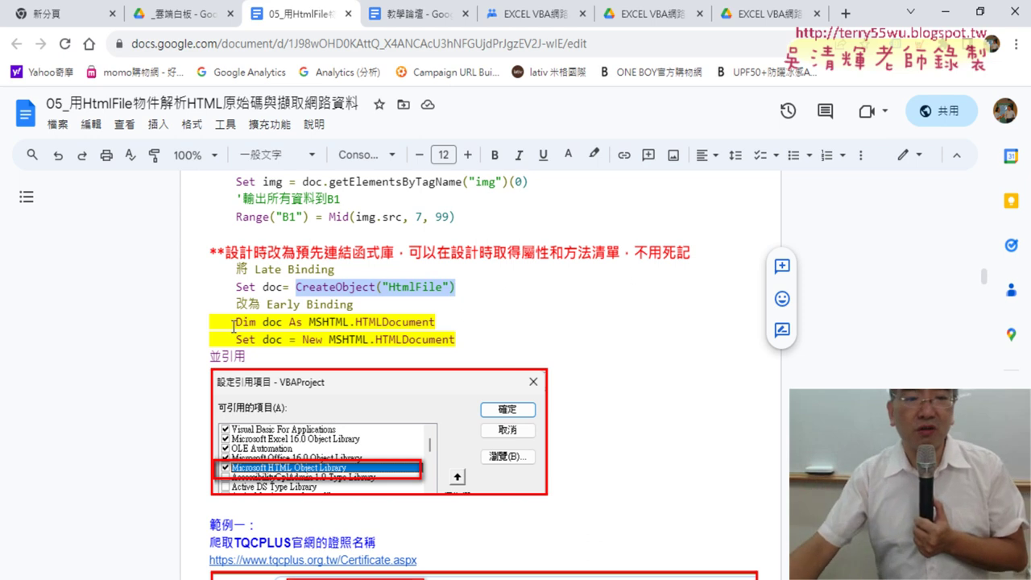
- Highlight the Early Binding Dim/Set lines, doc, MSHTML.HTMLDocument, New and 並引用, then switch to Excel
drag(235, 323, 463, 352)
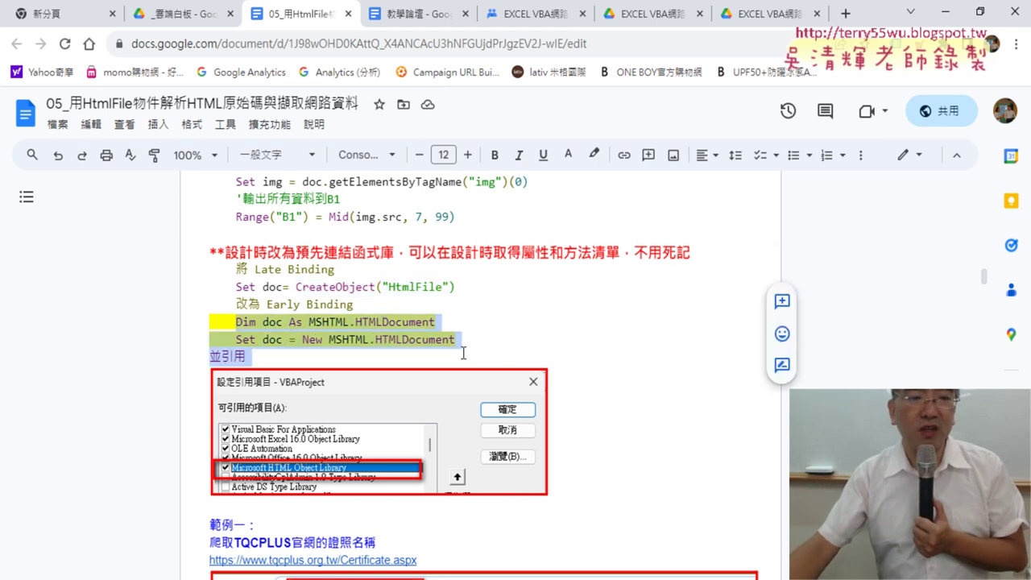
click(329, 288)
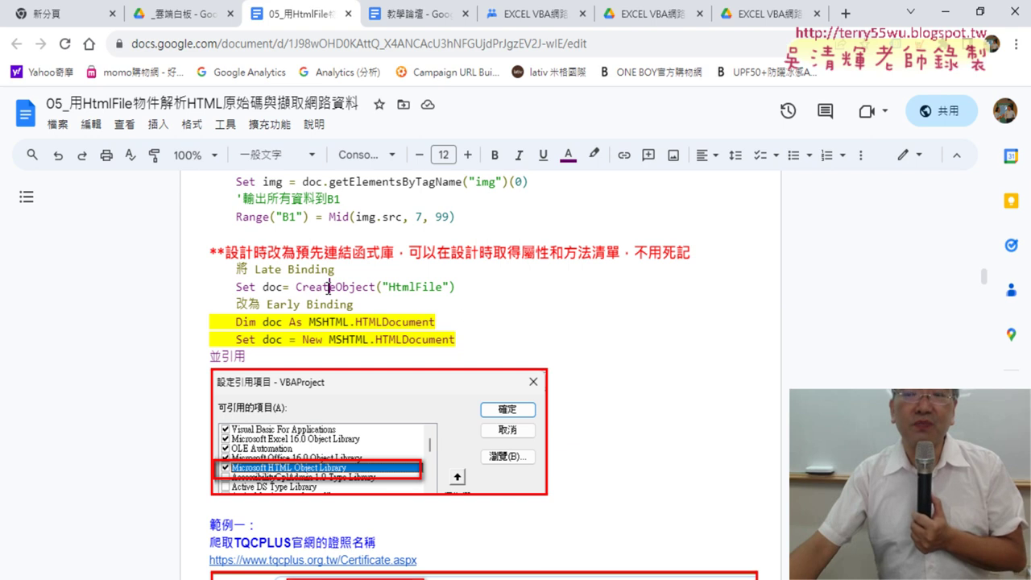
drag(268, 306, 338, 306)
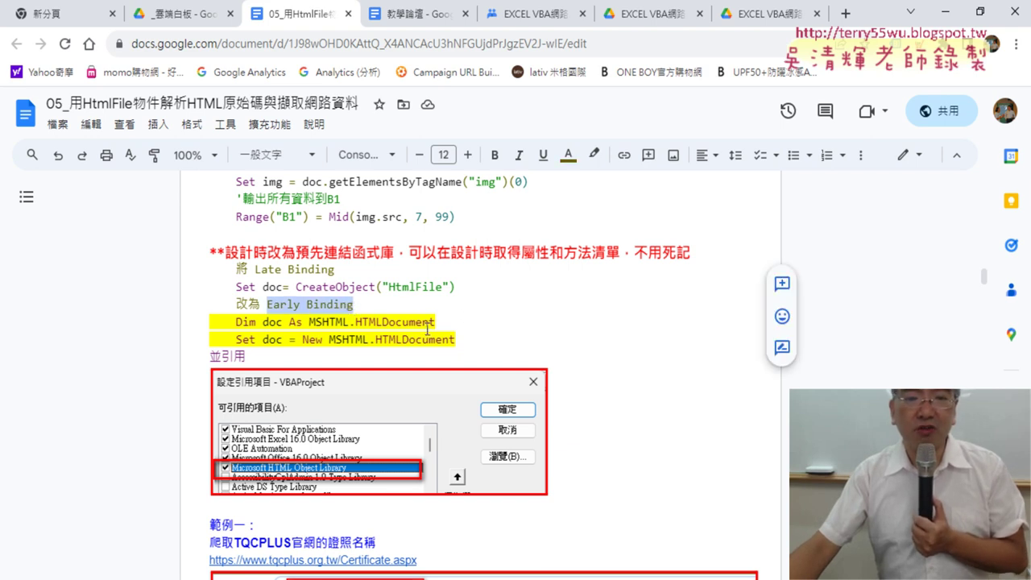
drag(264, 323, 276, 325)
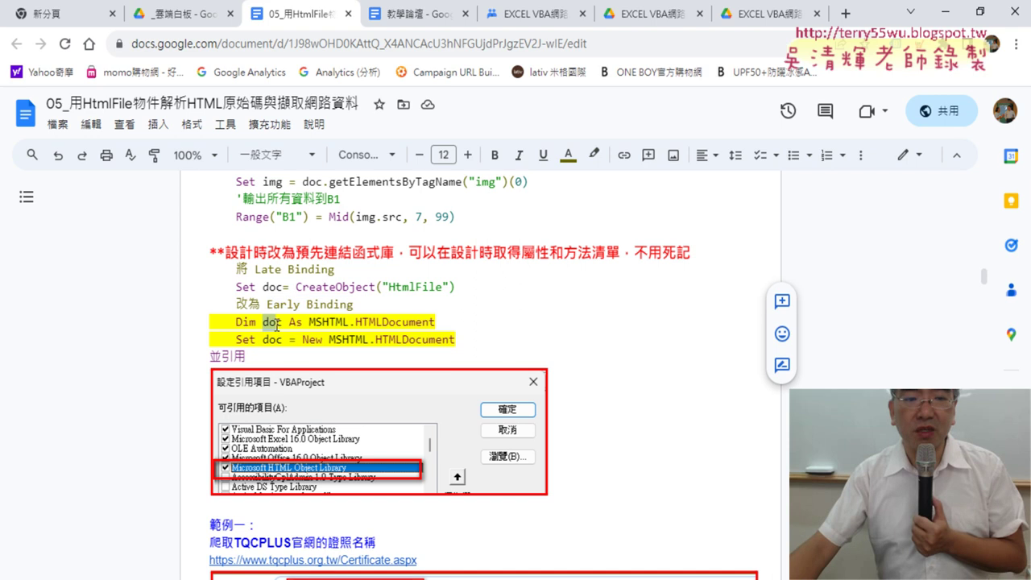
drag(427, 324, 306, 320)
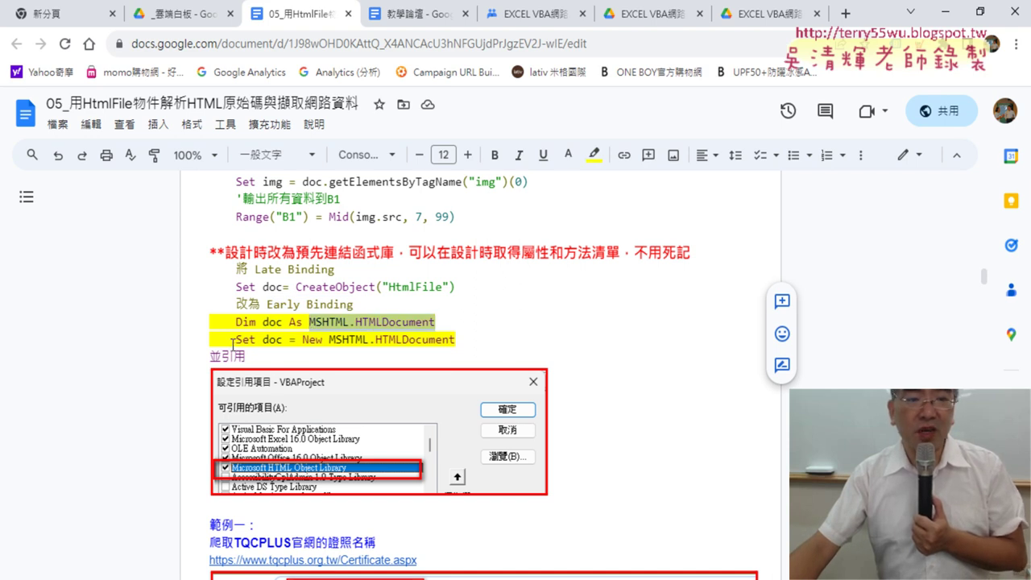
drag(304, 342, 320, 344)
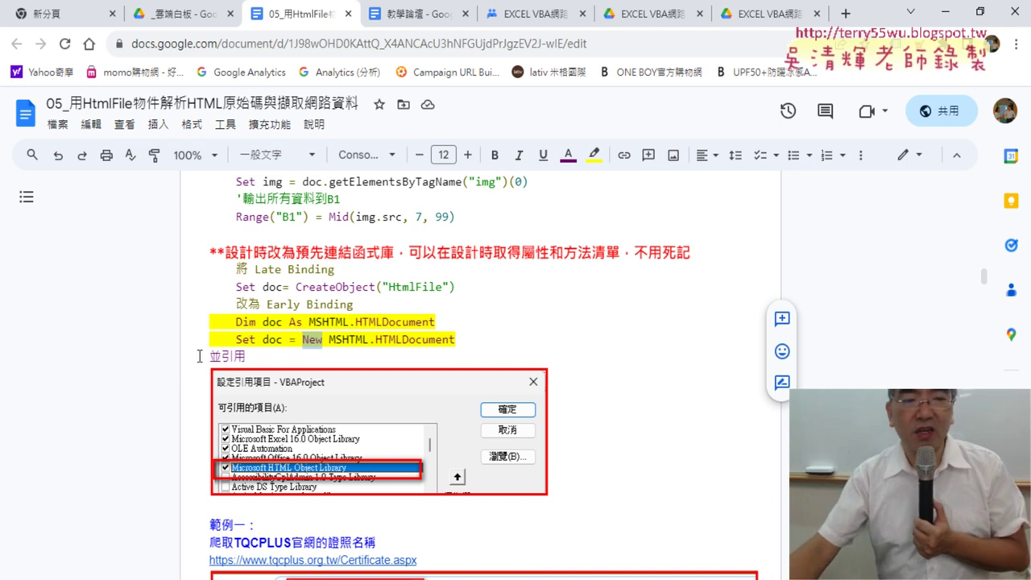
drag(199, 355, 245, 356)
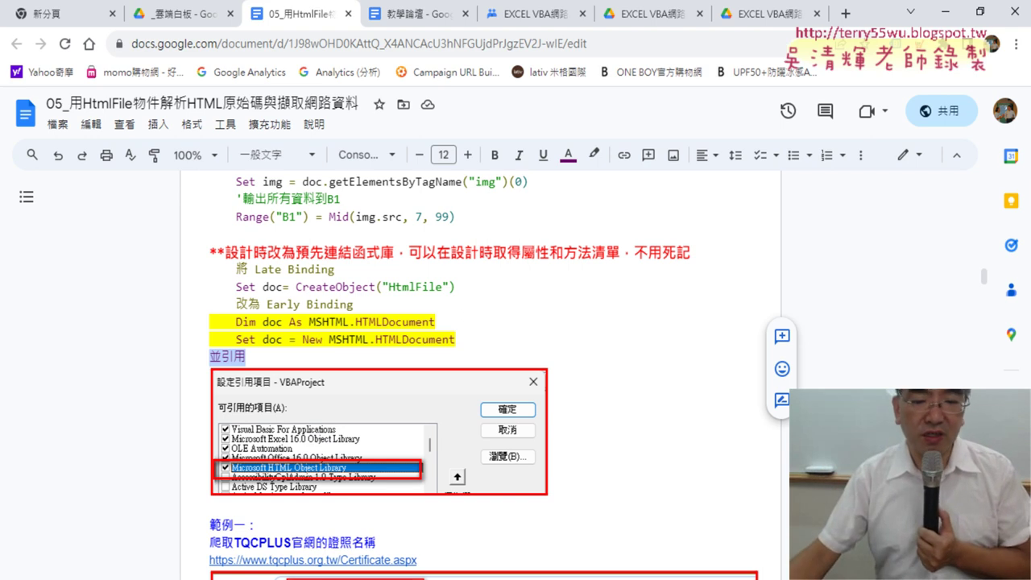
key(alt+Tab)
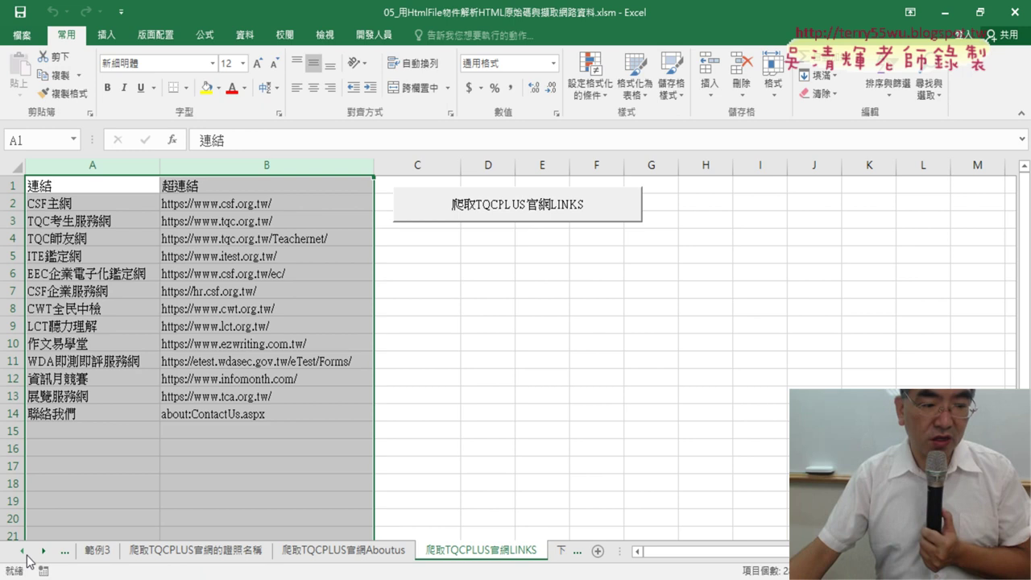
- Go to the 範例1 sheet and open its button's macro code for editing
double_click(24, 552)
click(97, 550)
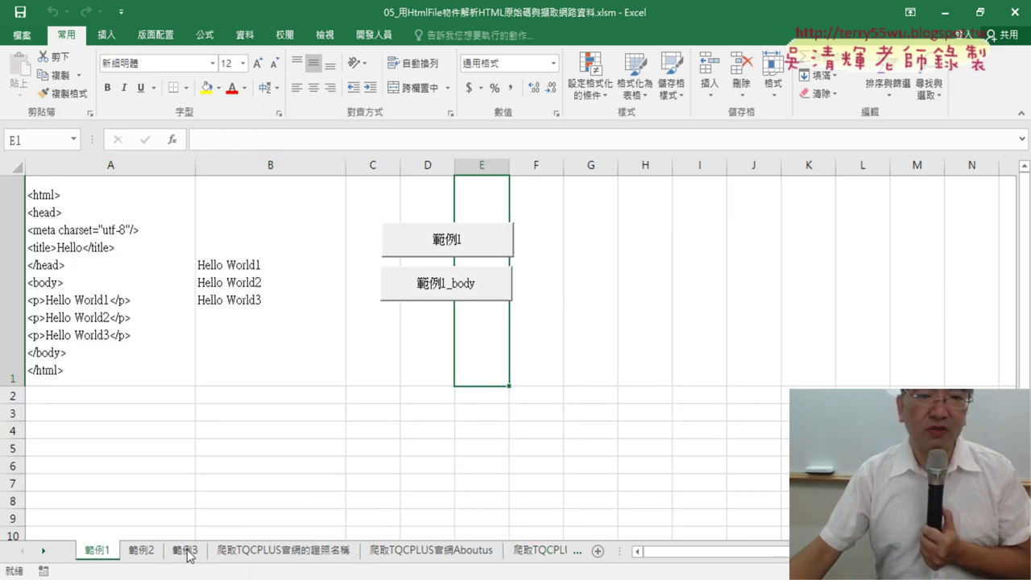
right_click(471, 242)
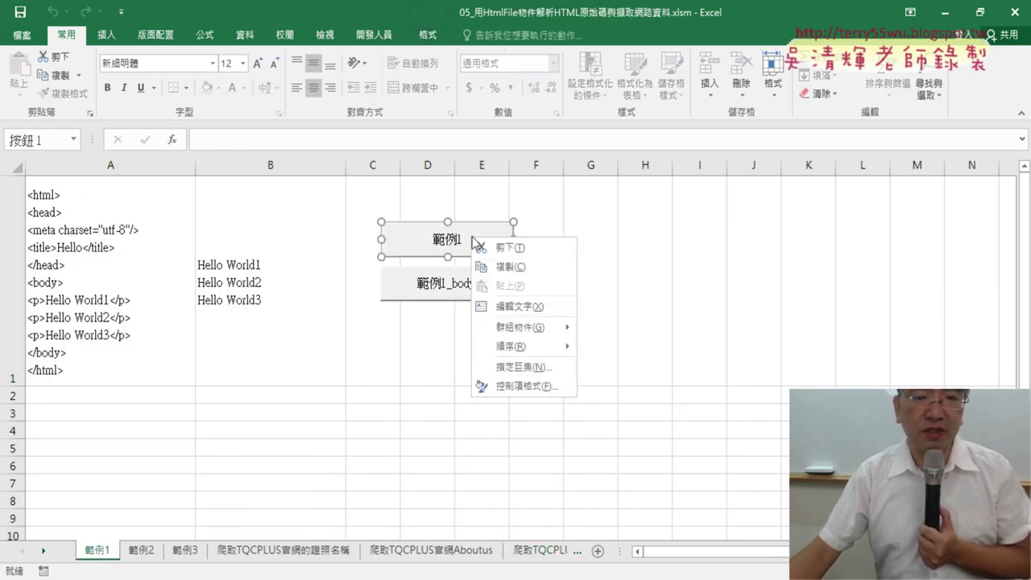
click(526, 368)
click(690, 238)
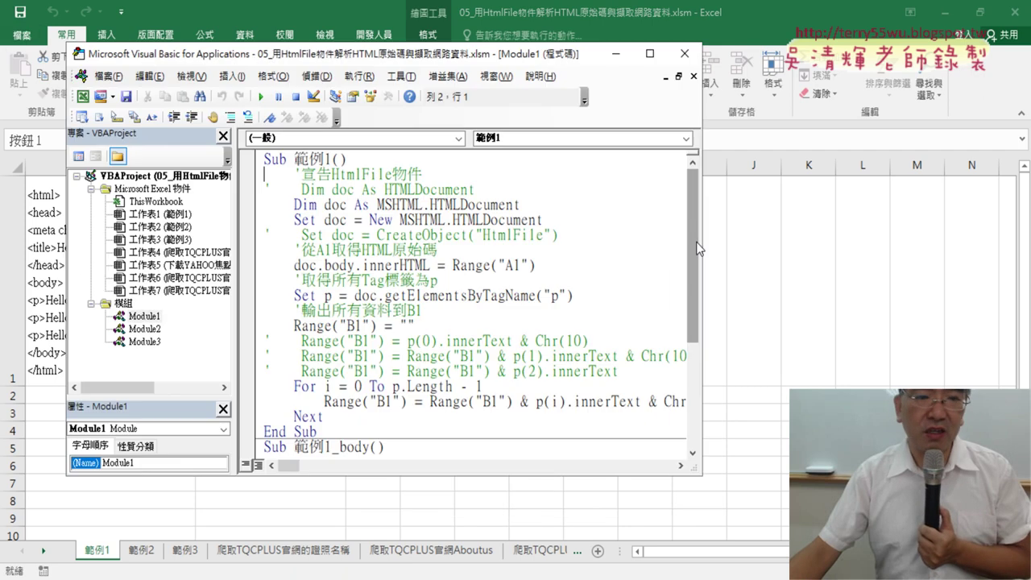
- Mark the early-binding declarations and CreateObject call, then show the project's References list
drag(551, 219, 255, 206)
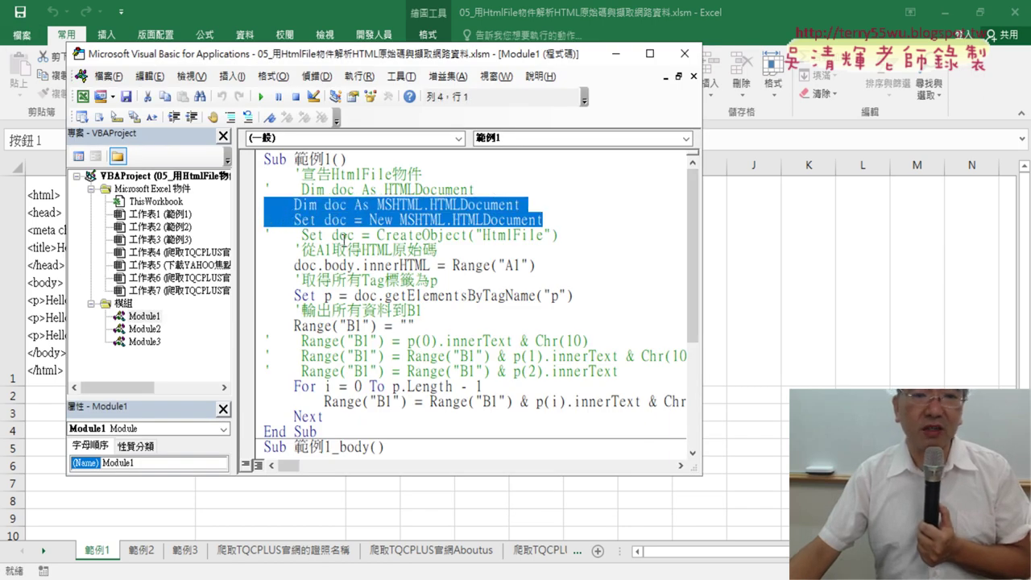
mouse_move(376, 234)
mouse_down()
mouse_move(564, 235)
mouse_move(243, 204)
mouse_up()
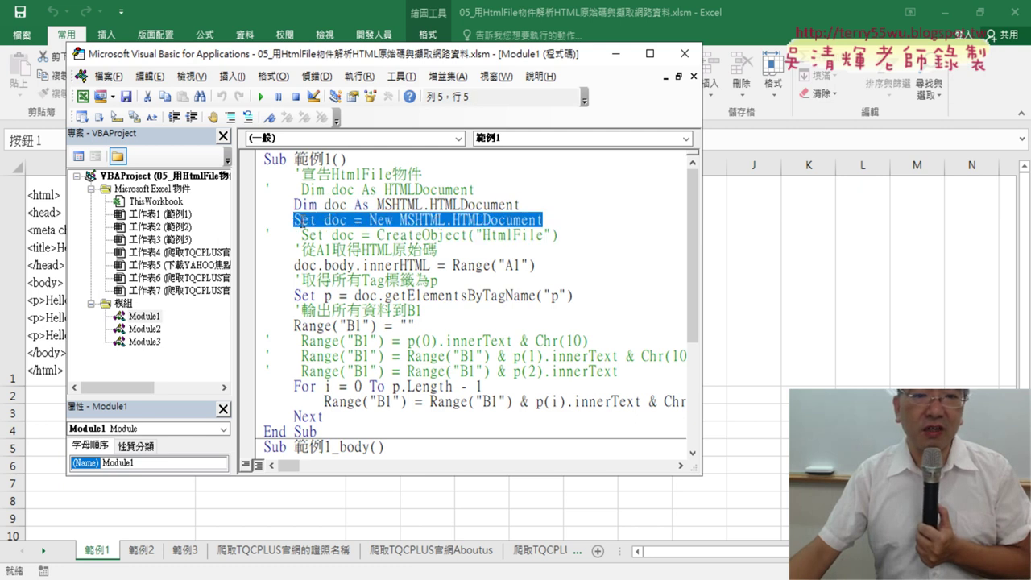
click(403, 76)
click(432, 94)
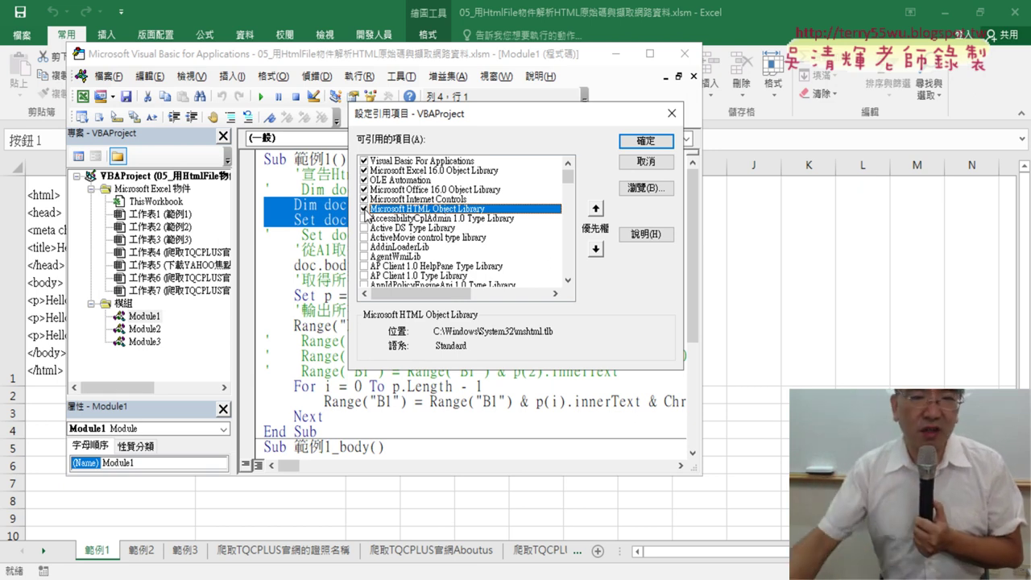
- Scroll through the available References libraries, then cancel the dialog without changes
click(569, 279)
click(568, 280)
click(568, 280)
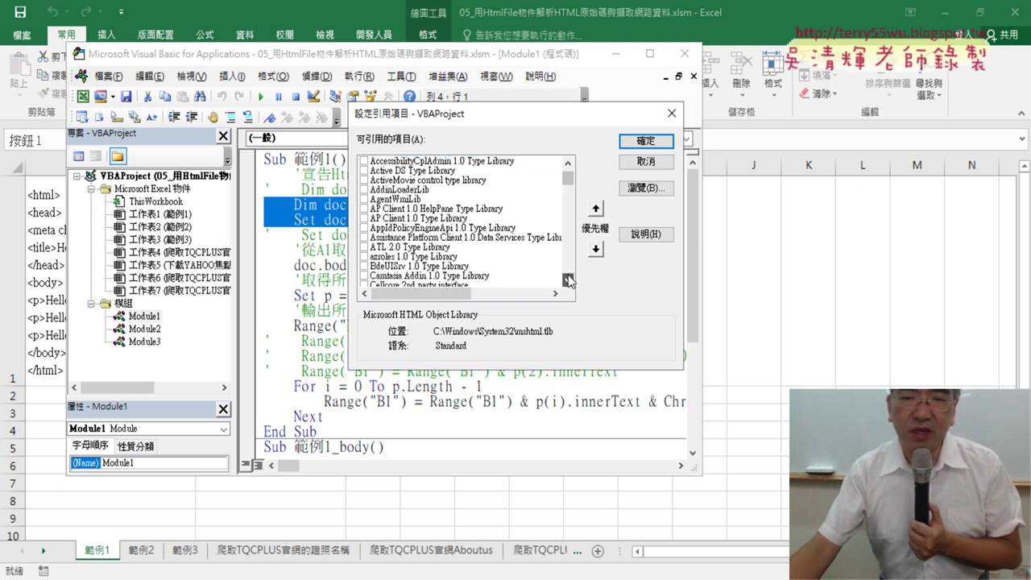
click(569, 279)
click(568, 280)
click(569, 280)
click(569, 279)
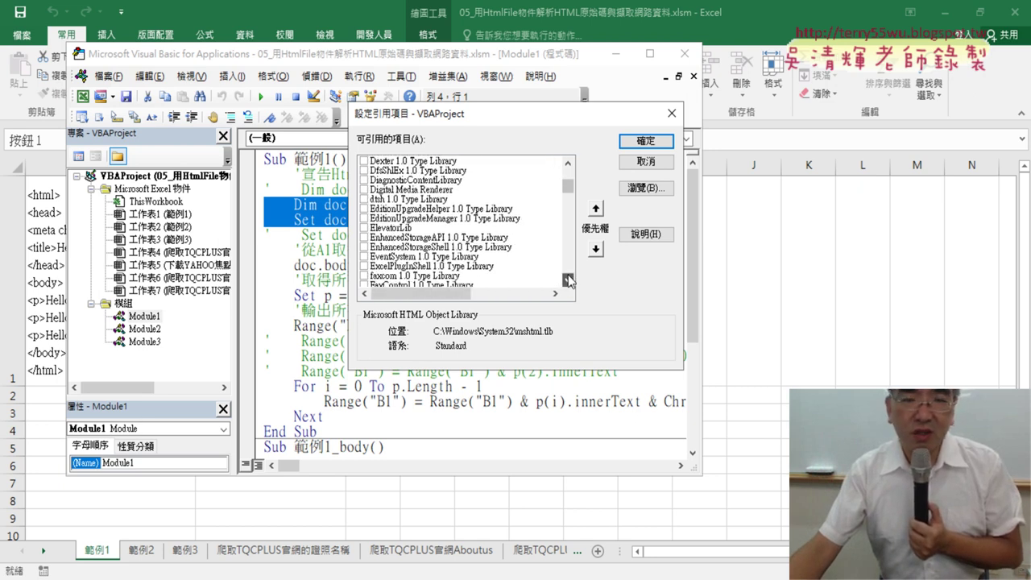
click(569, 279)
click(569, 280)
click(569, 279)
click(568, 280)
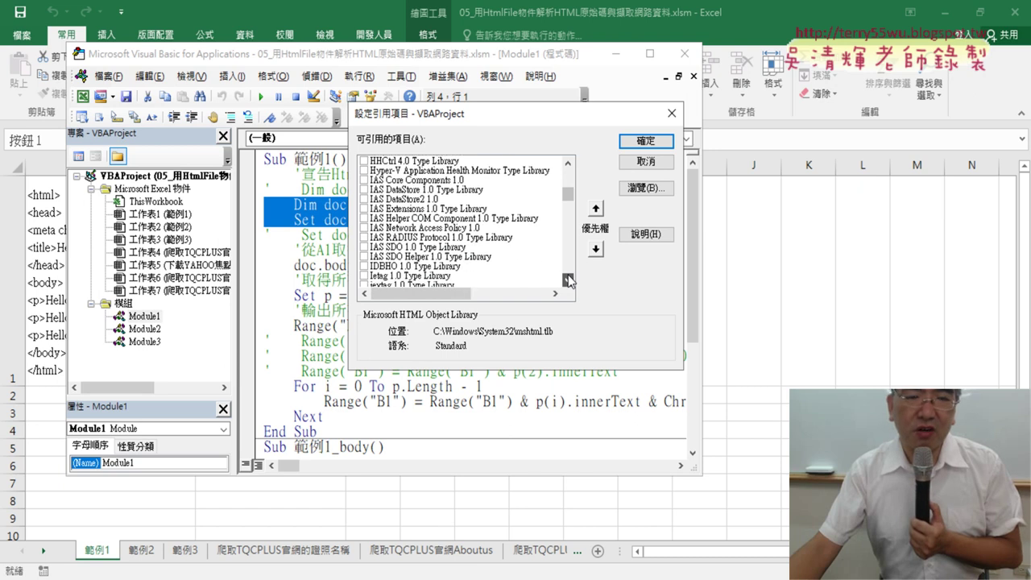
click(569, 280)
click(569, 279)
drag(573, 197, 573, 205)
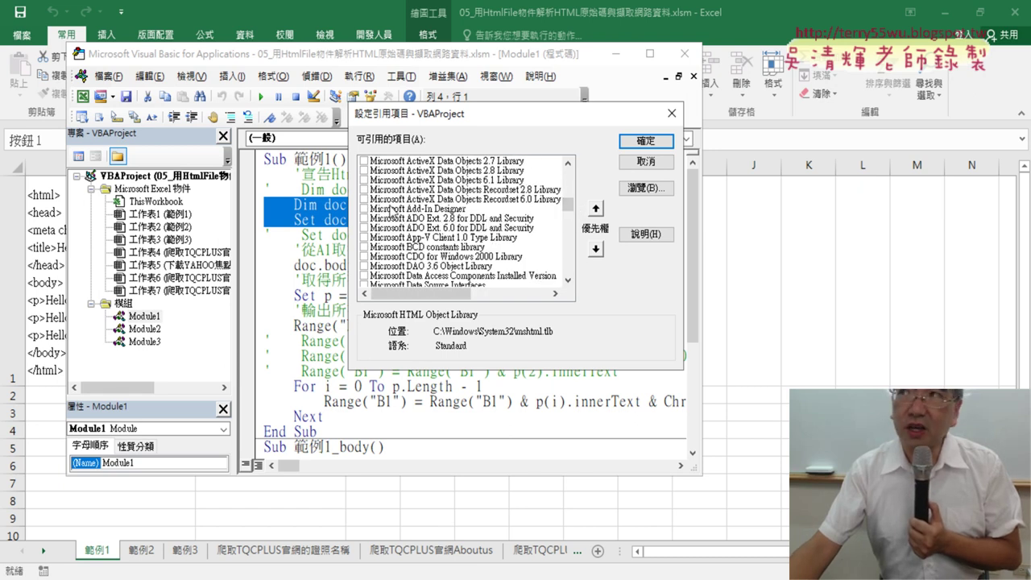
click(569, 280)
click(569, 279)
click(569, 280)
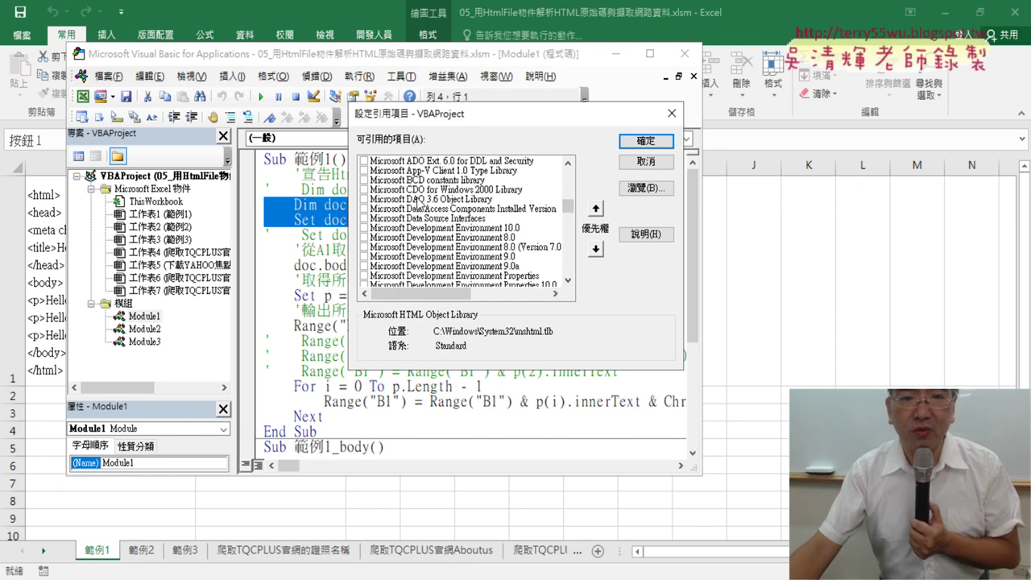
click(569, 281)
click(568, 281)
click(568, 280)
click(568, 280)
click(568, 280)
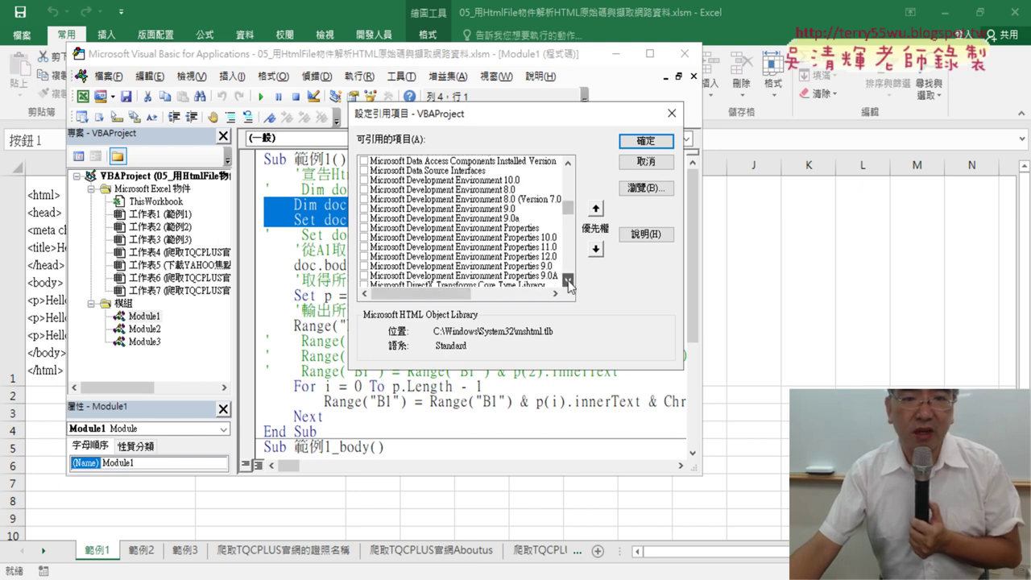
click(569, 280)
click(568, 280)
click(568, 281)
click(569, 281)
click(569, 280)
click(568, 281)
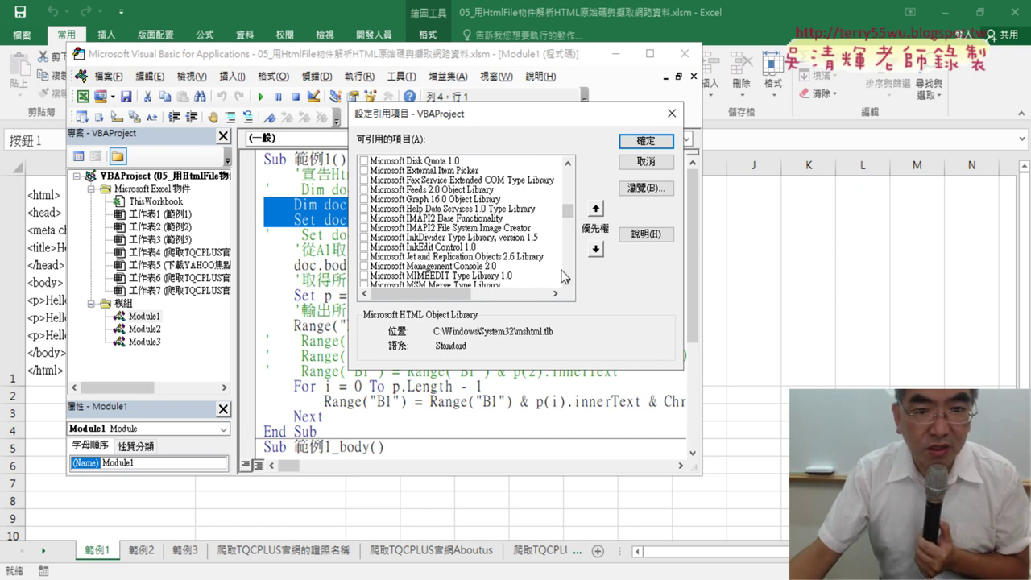
scroll(498, 251, down, 1)
scroll(498, 251, down, 1)
scroll(498, 251, down, 1)
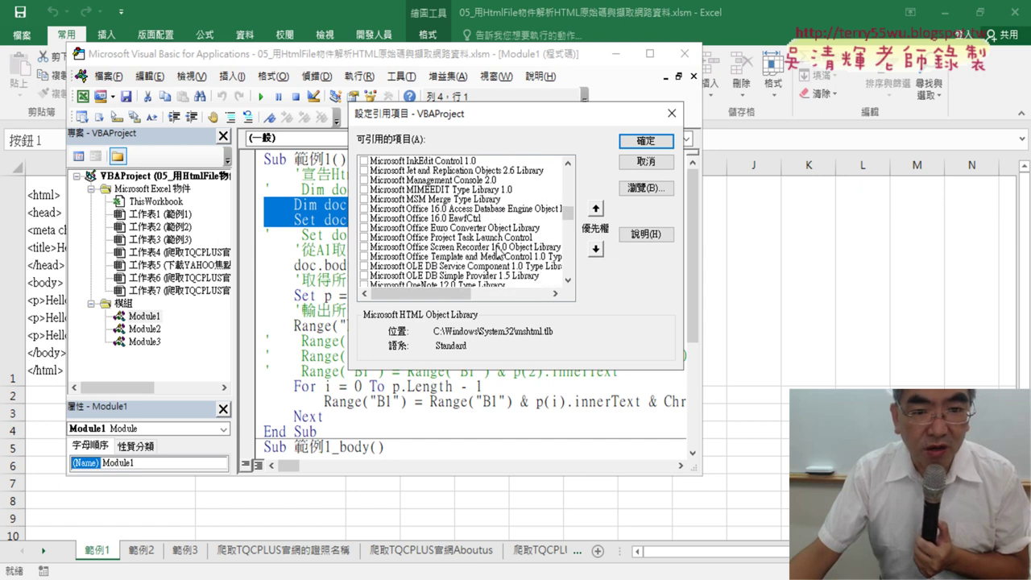
scroll(498, 251, down, 1)
scroll(423, 225, down, 1)
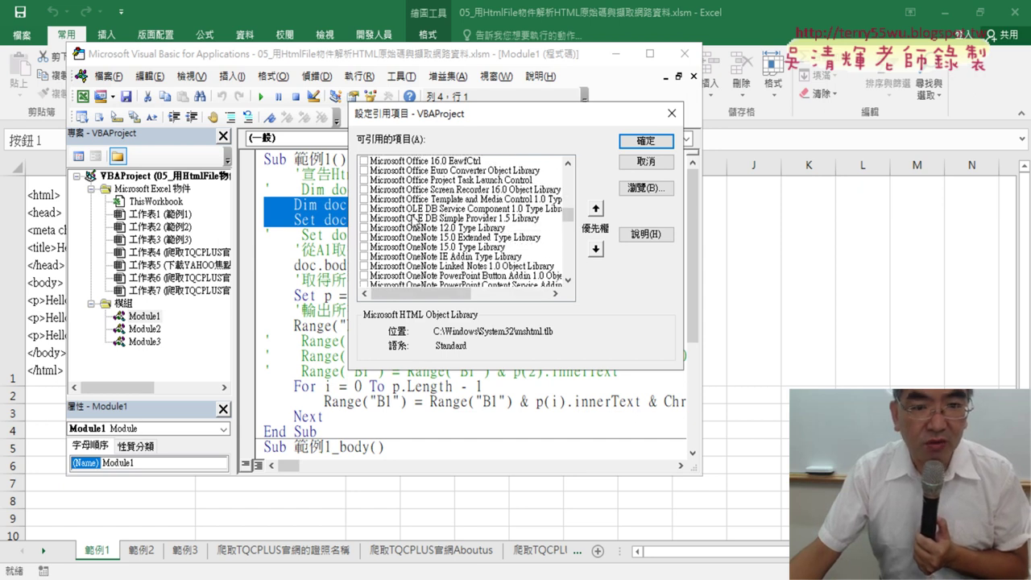
scroll(469, 224, up, 1)
scroll(470, 222, up, 1)
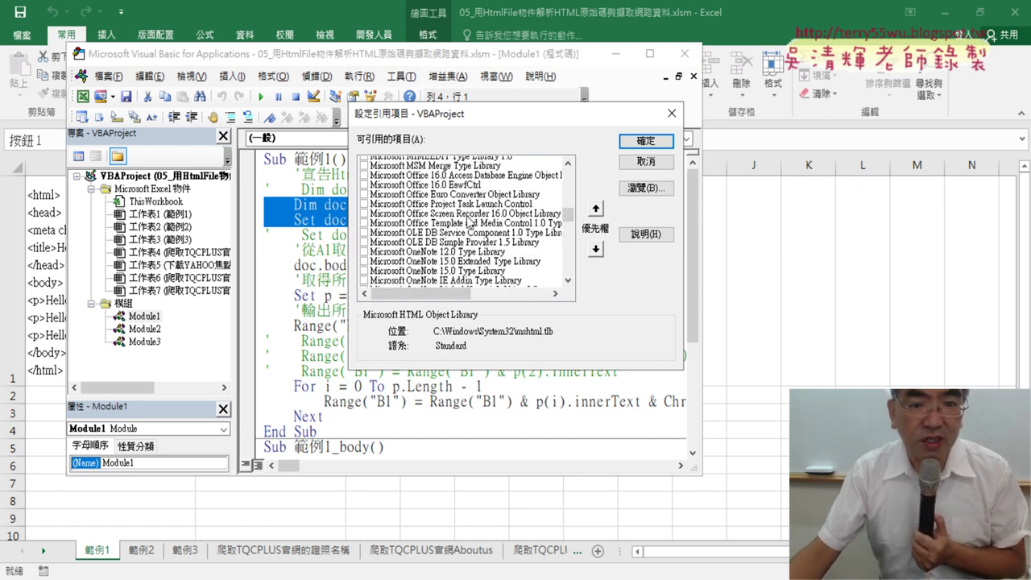
scroll(469, 223, down, 1)
scroll(470, 221, down, 1)
scroll(469, 222, down, 2)
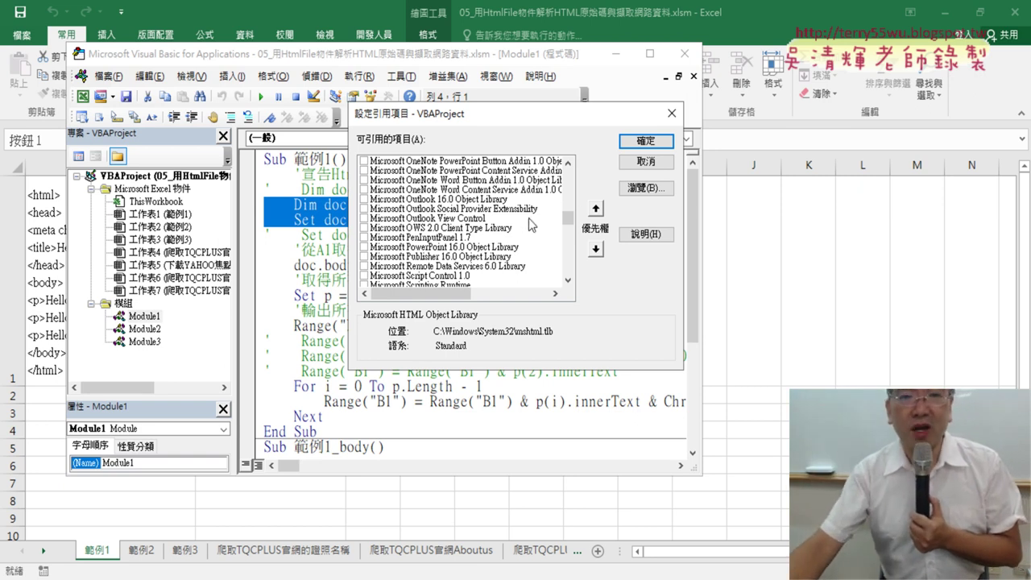
drag(570, 219, 568, 172)
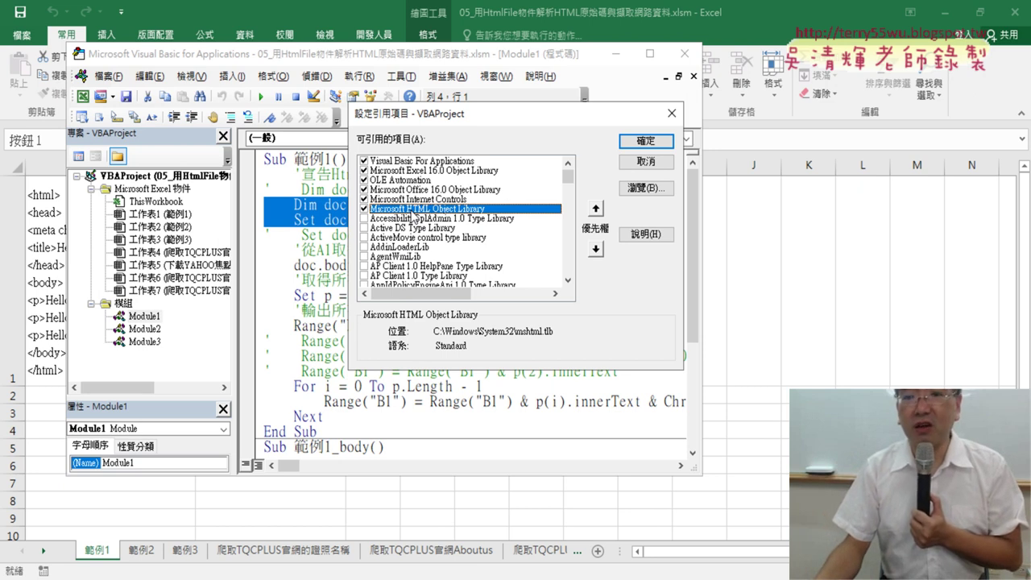
click(662, 164)
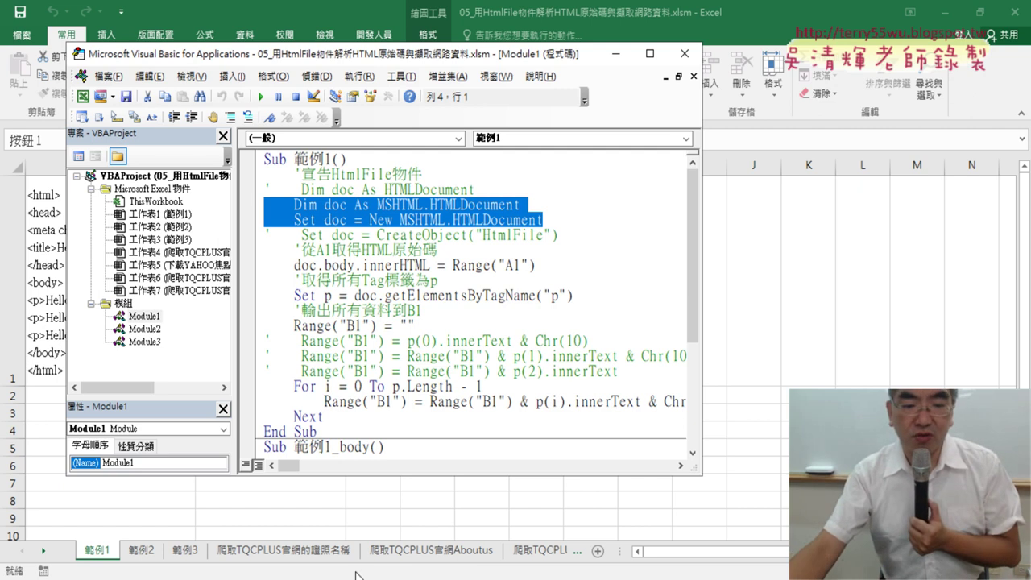
- Switch to the browser and bring up the course's Google Groups post
key(alt+Tab)
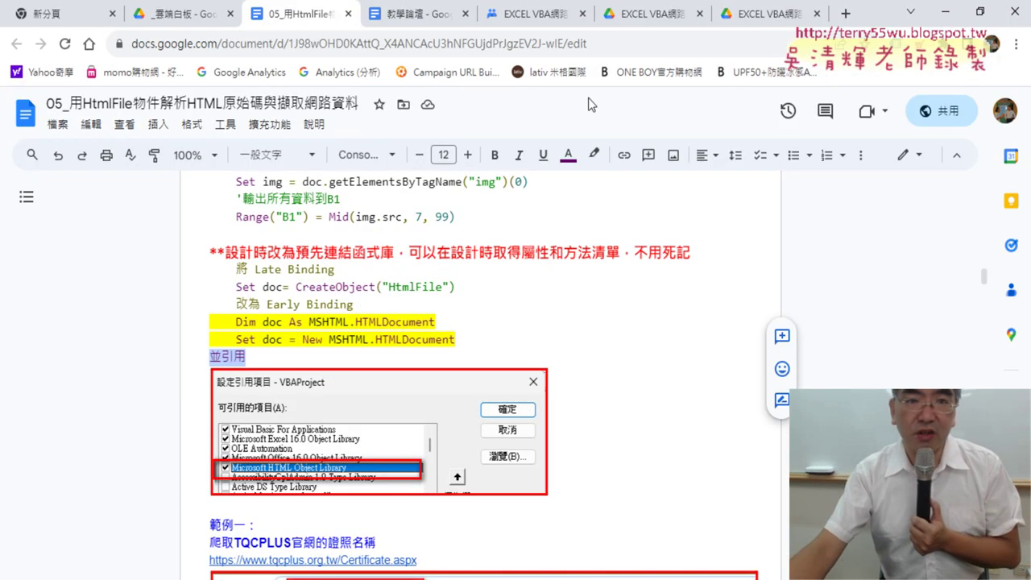
click(411, 13)
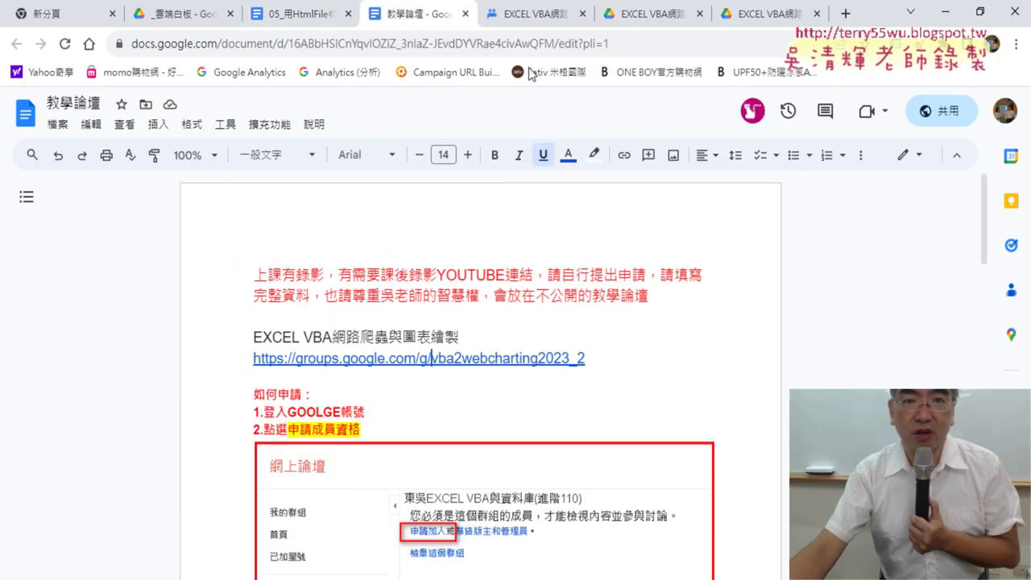
click(556, 8)
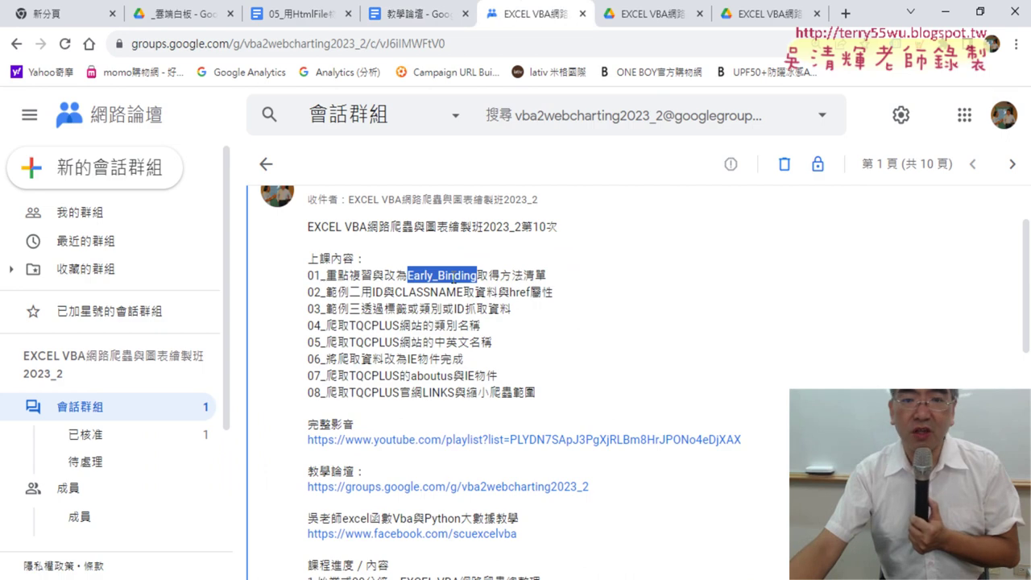
- Highlight Early_Binding取得方法清單, CLASSNAME and href屬性 in the post's lesson list
drag(550, 275, 408, 278)
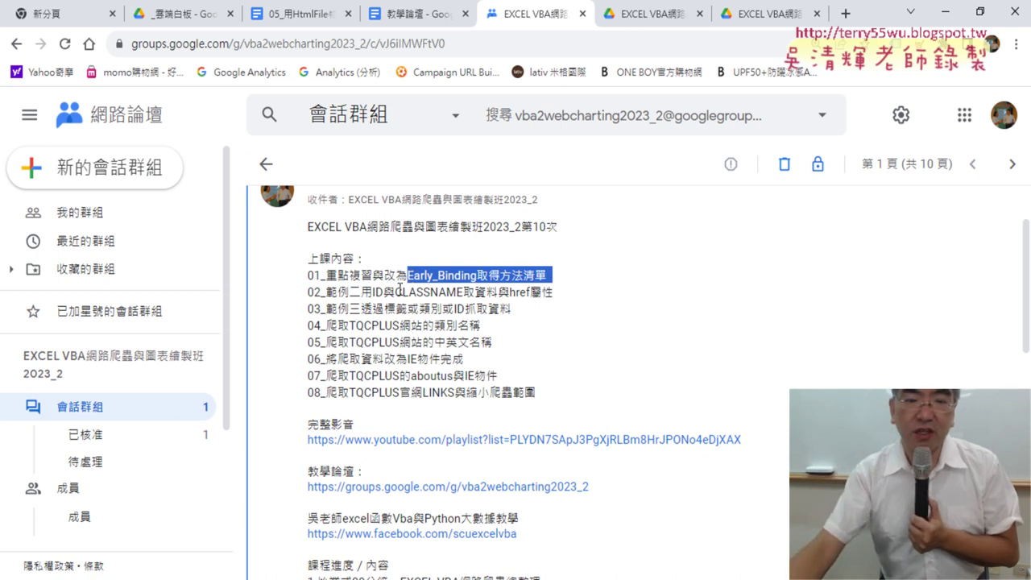
drag(395, 293, 474, 296)
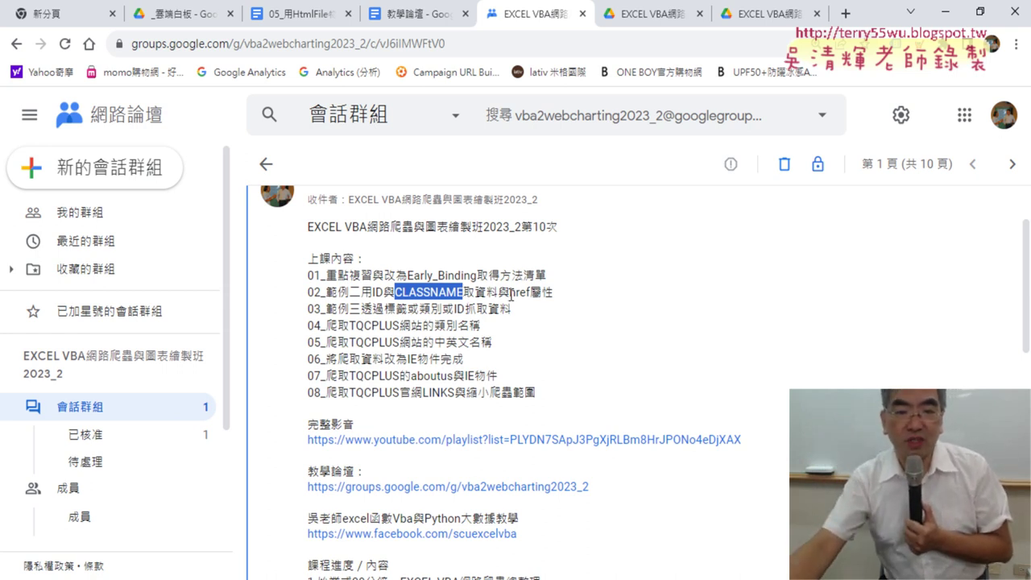
drag(510, 295, 553, 295)
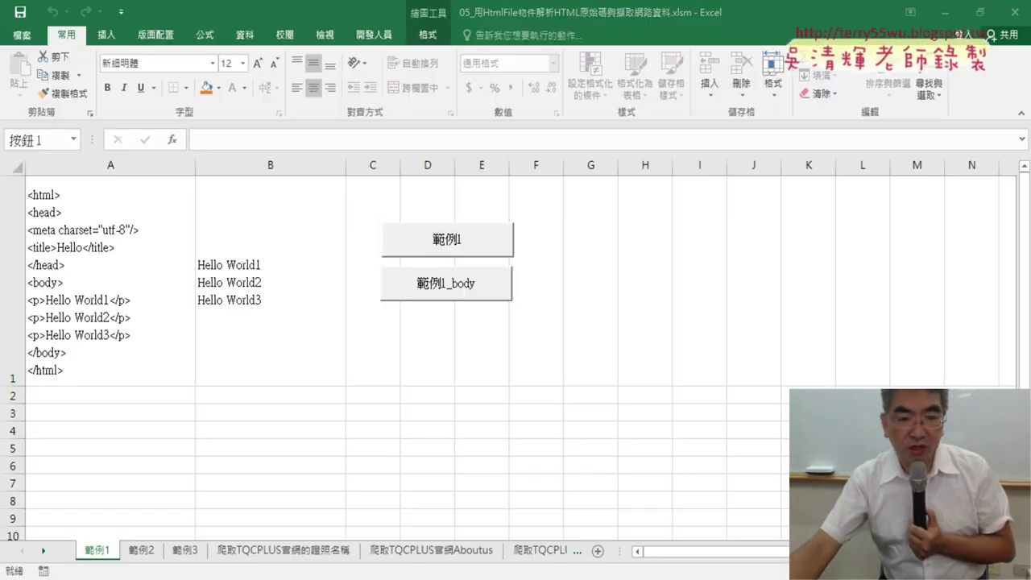
- On 範例2, delete B1, rerun the macro to restore 我是段落二, and open Assign Macro
click(140, 551)
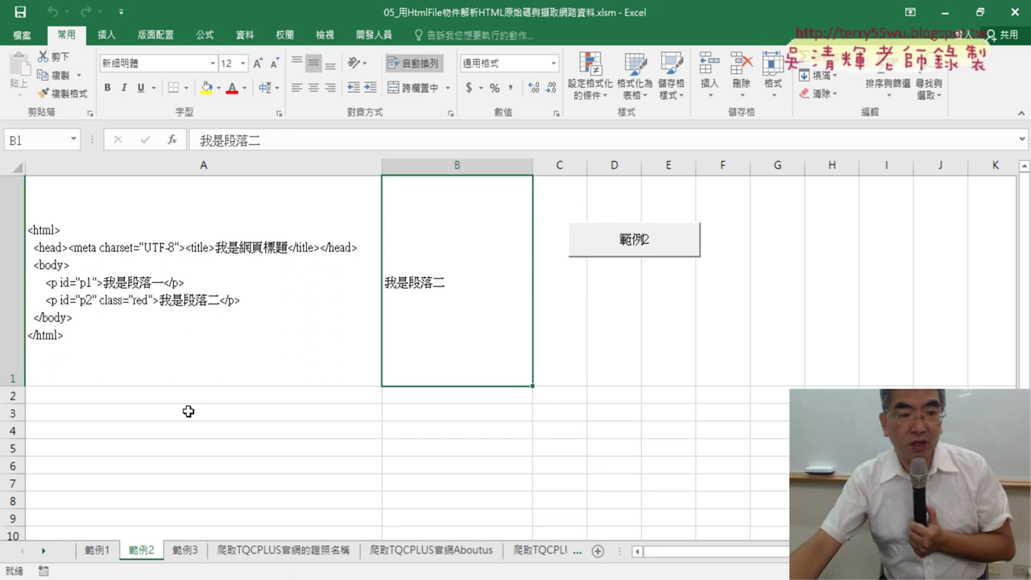
click(178, 284)
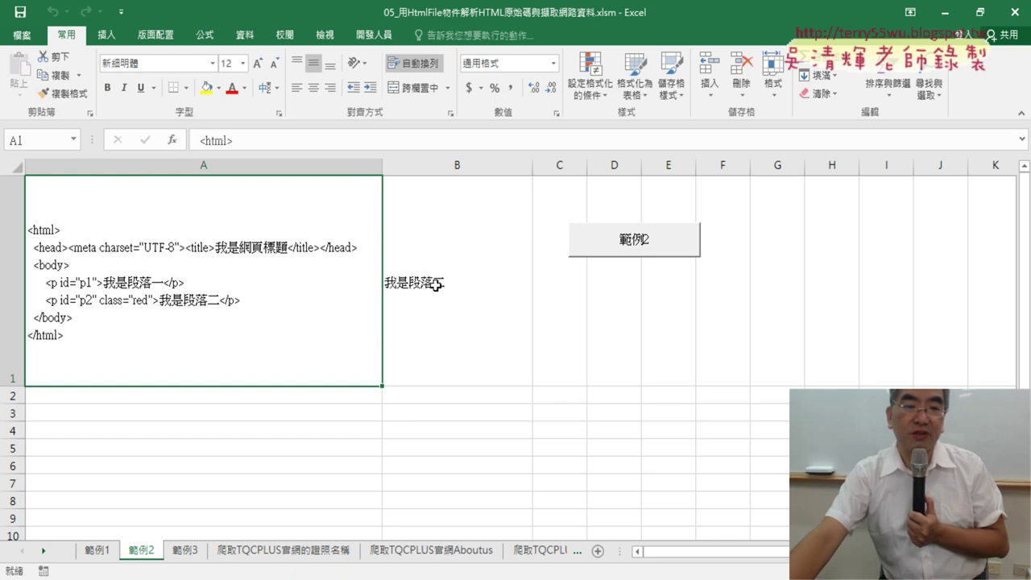
click(399, 298)
key(Delete)
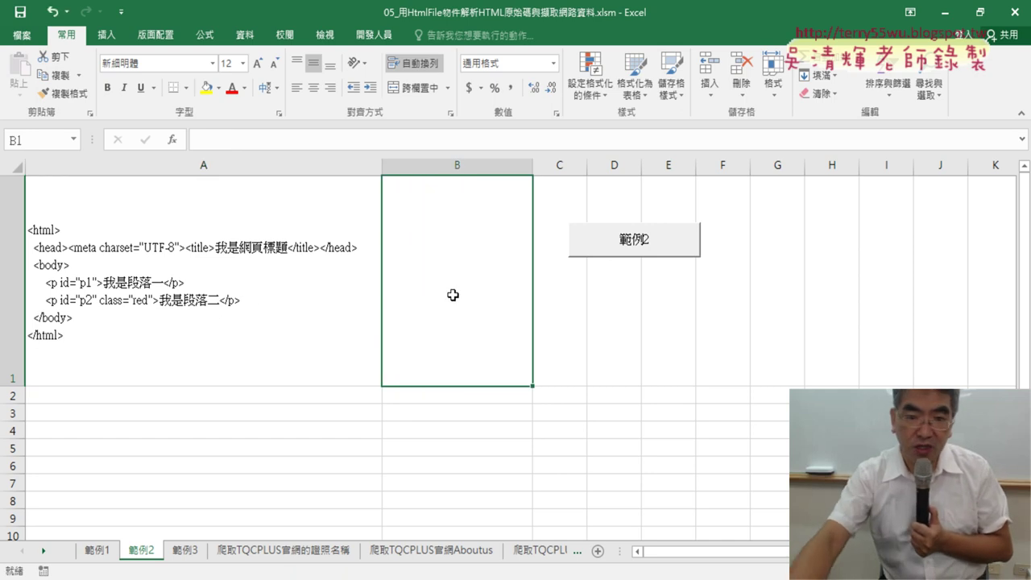
click(626, 244)
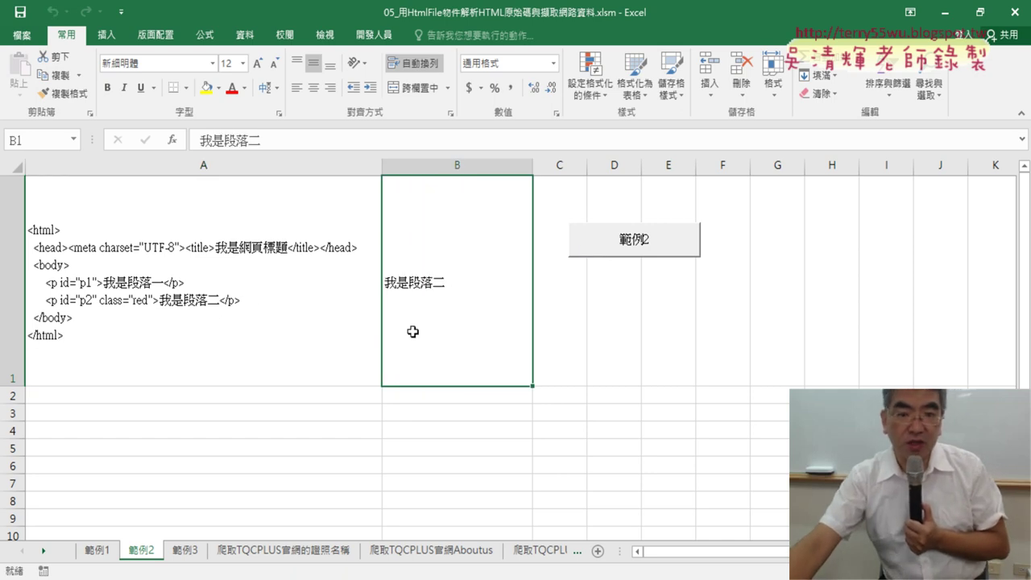
right_click(645, 244)
click(694, 372)
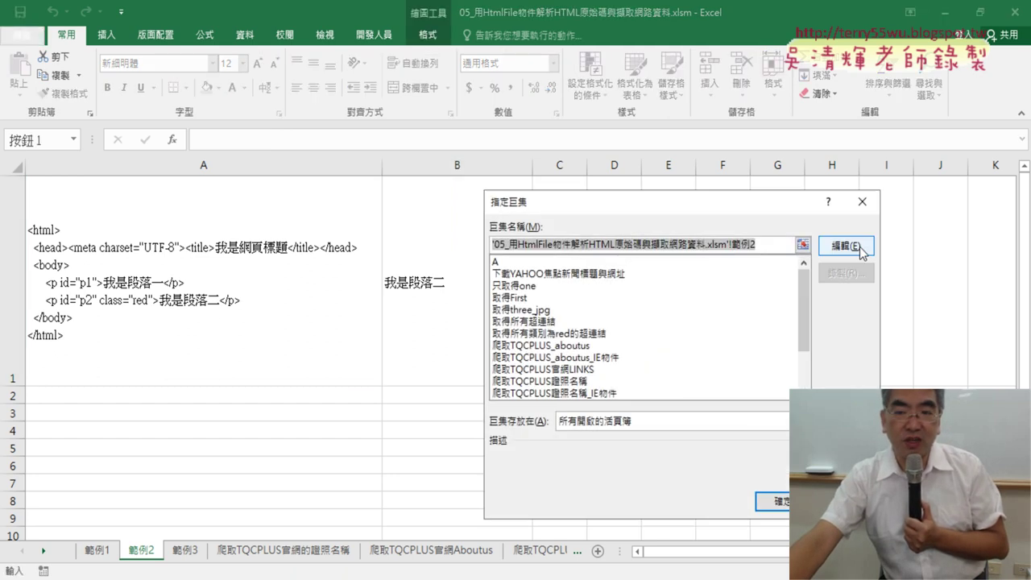
- Open the 範例2 macro's code and widen the code editor window
click(786, 244)
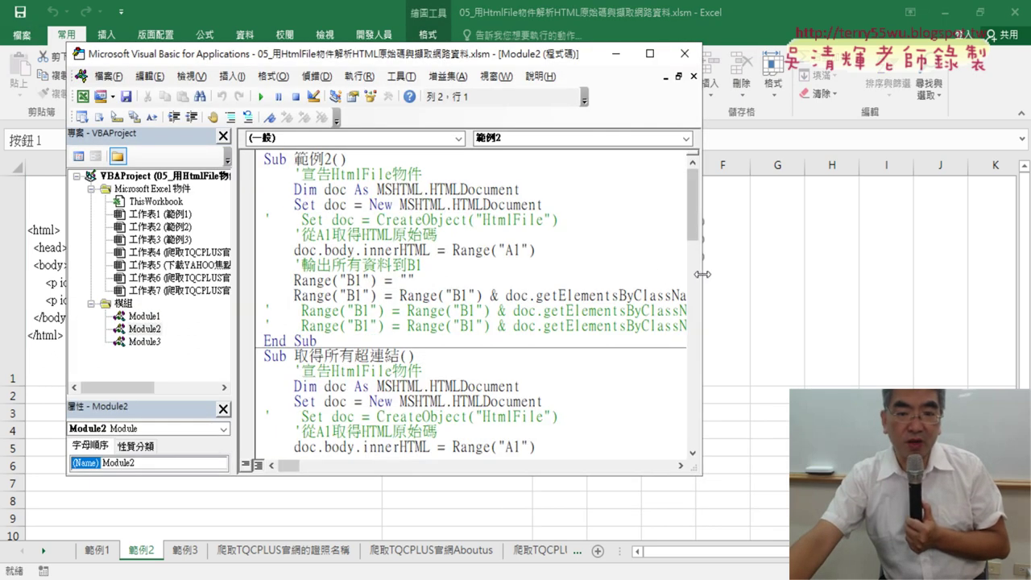
drag(705, 274, 822, 273)
drag(558, 296, 701, 295)
drag(827, 294, 955, 294)
- Point out the class name, the s in getElementsByClassName, (0) and innerText, then show 範例3
drag(753, 296, 712, 297)
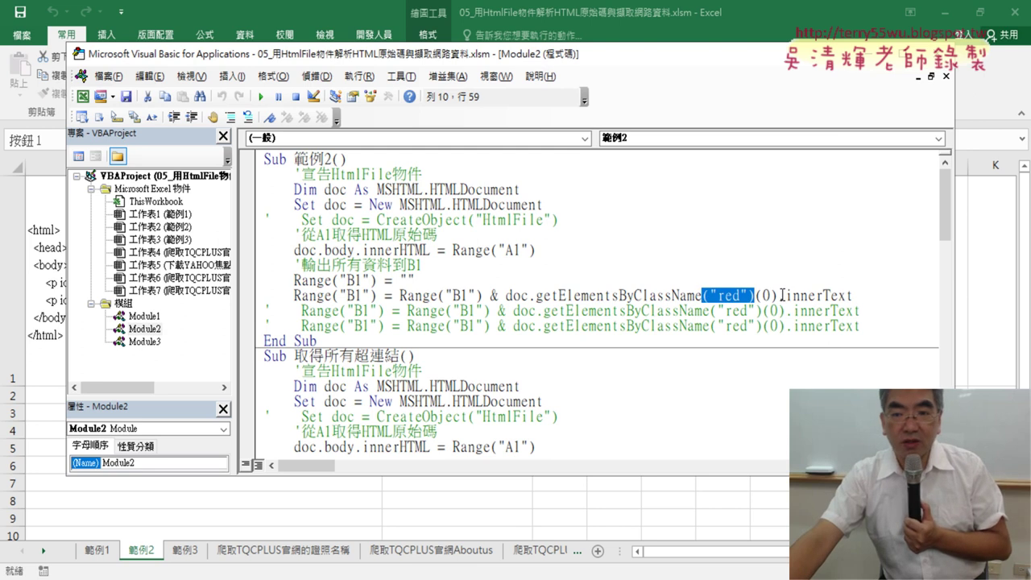
drag(776, 296, 754, 295)
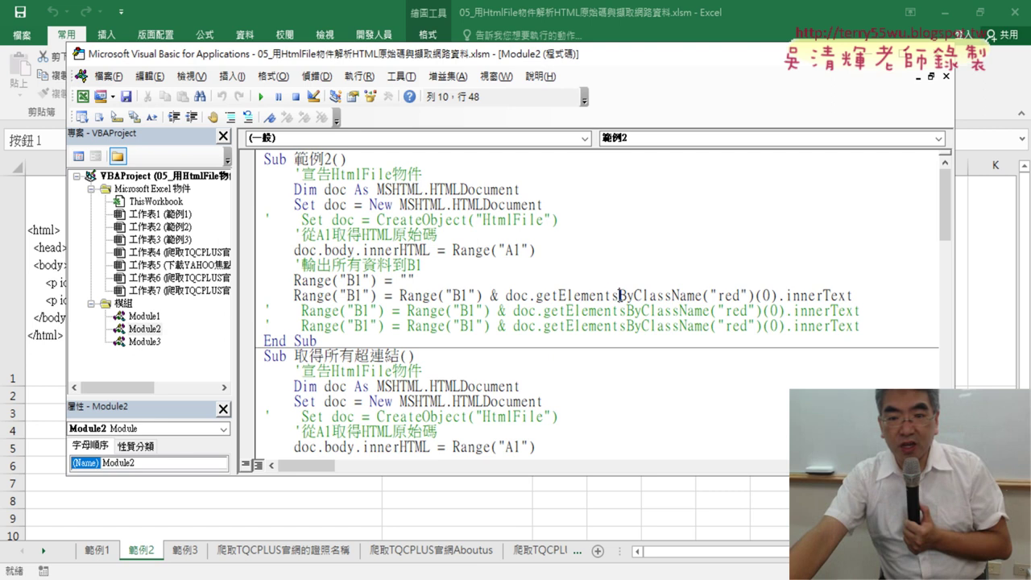
drag(621, 297, 611, 296)
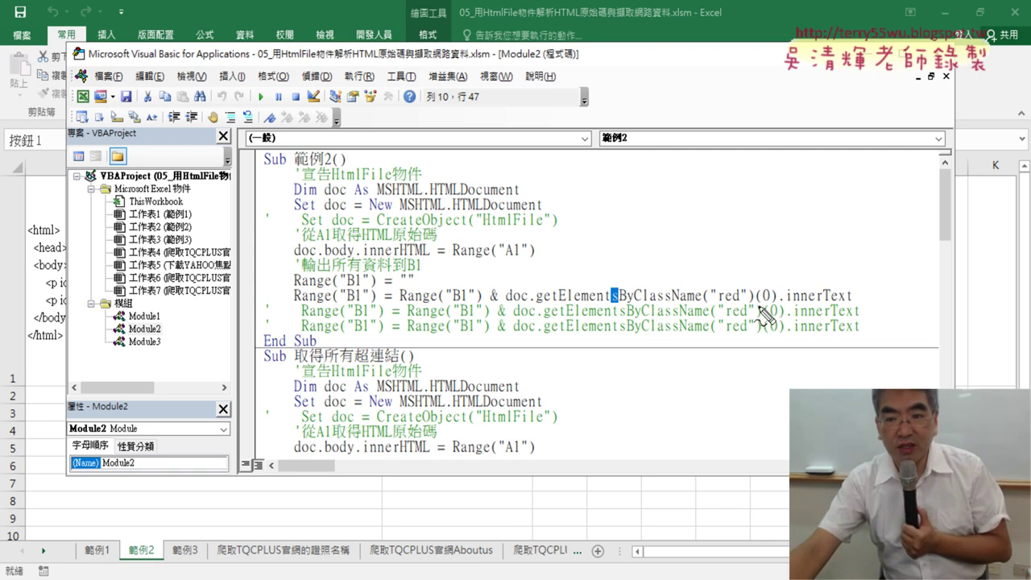
drag(757, 308, 775, 308)
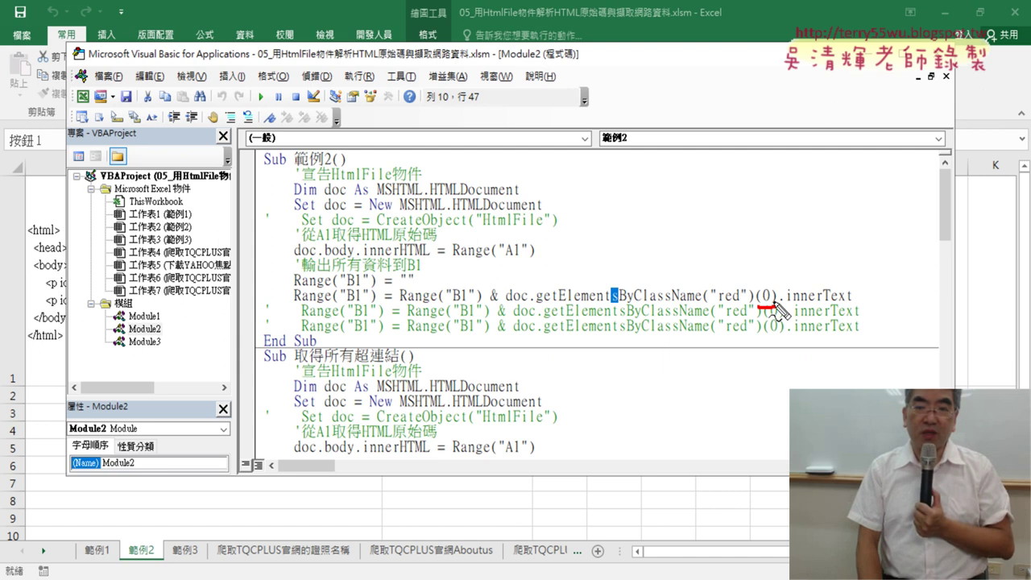
drag(789, 316, 855, 303)
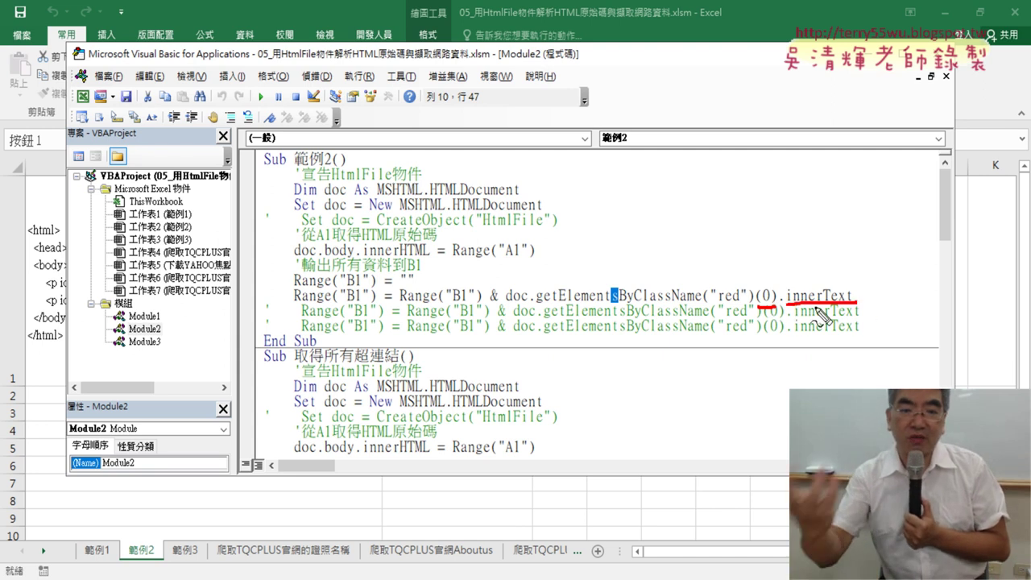
key(Escape)
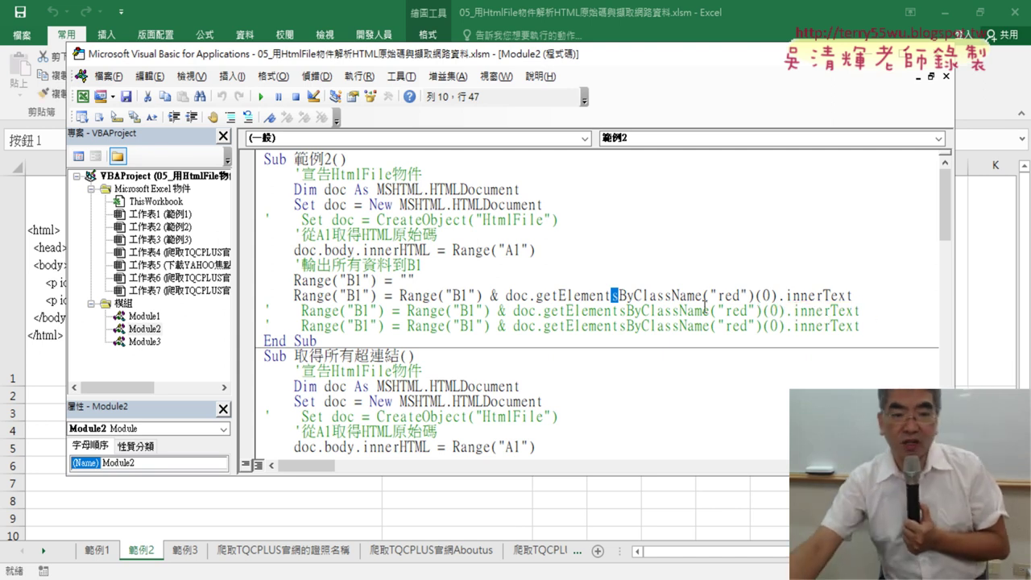
click(185, 552)
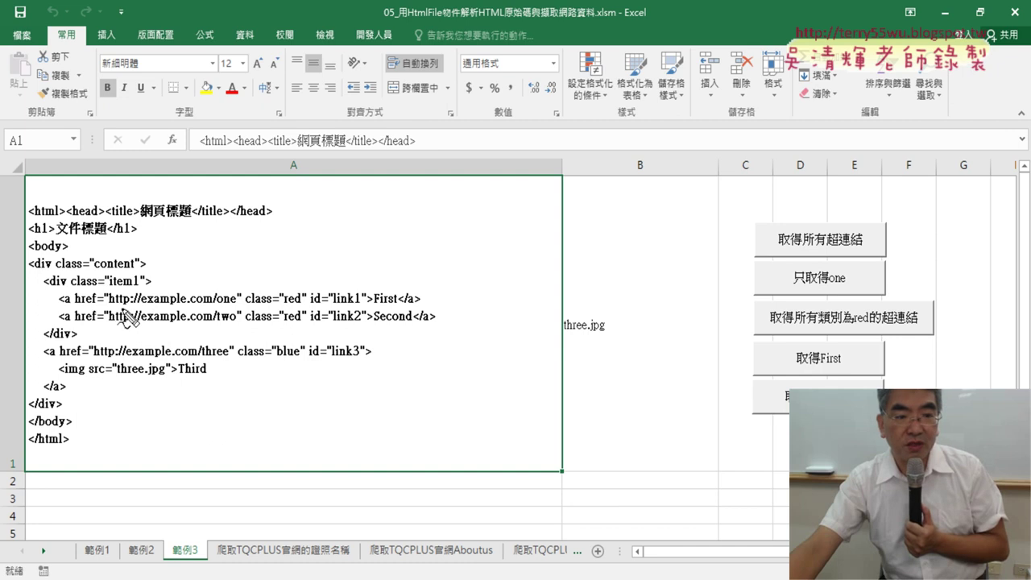
- Underline the three example.com links, their <a tags and href in A1's HTML
mouse_move(122, 307)
mouse_down()
mouse_move(221, 306)
mouse_move(220, 321)
mouse_up()
drag(137, 359, 232, 359)
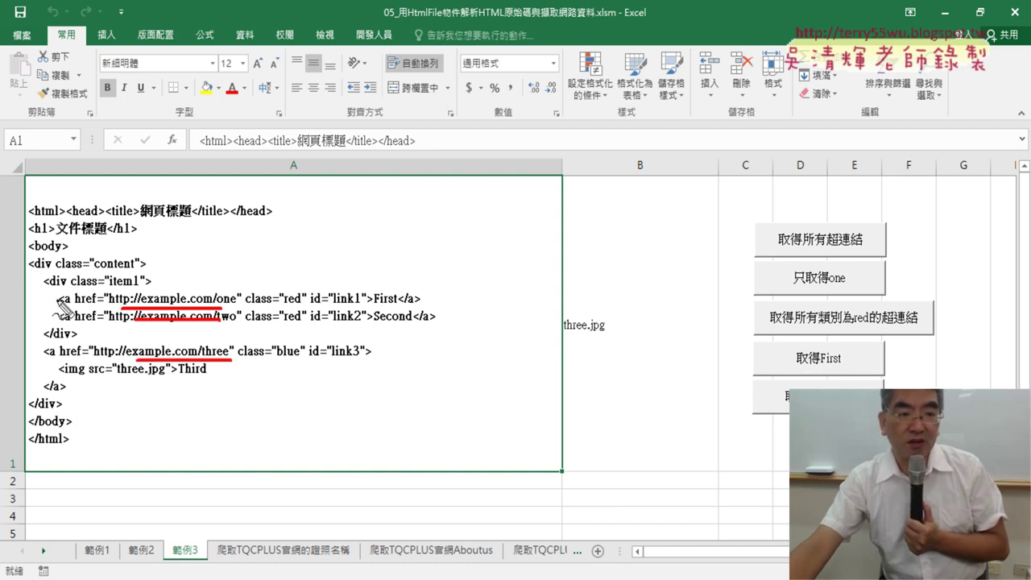
mouse_move(57, 305)
mouse_down()
mouse_move(71, 305)
mouse_move(72, 322)
mouse_up()
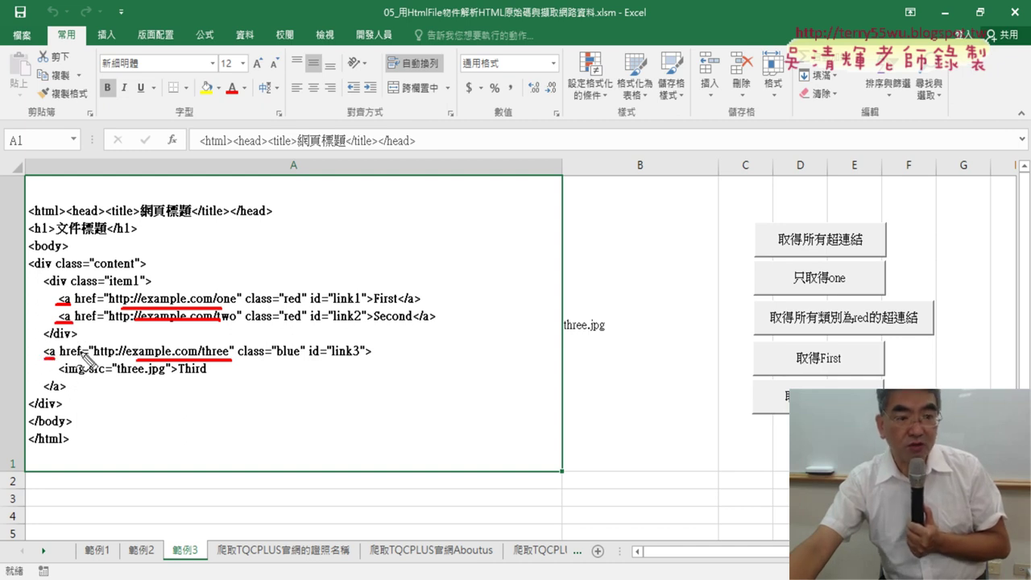
drag(44, 357, 57, 358)
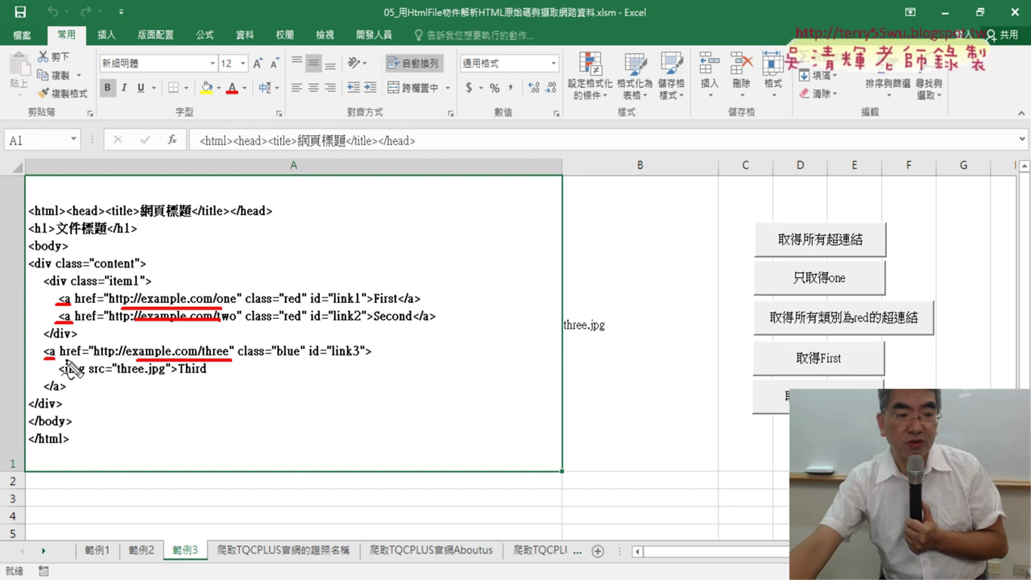
drag(59, 358, 80, 357)
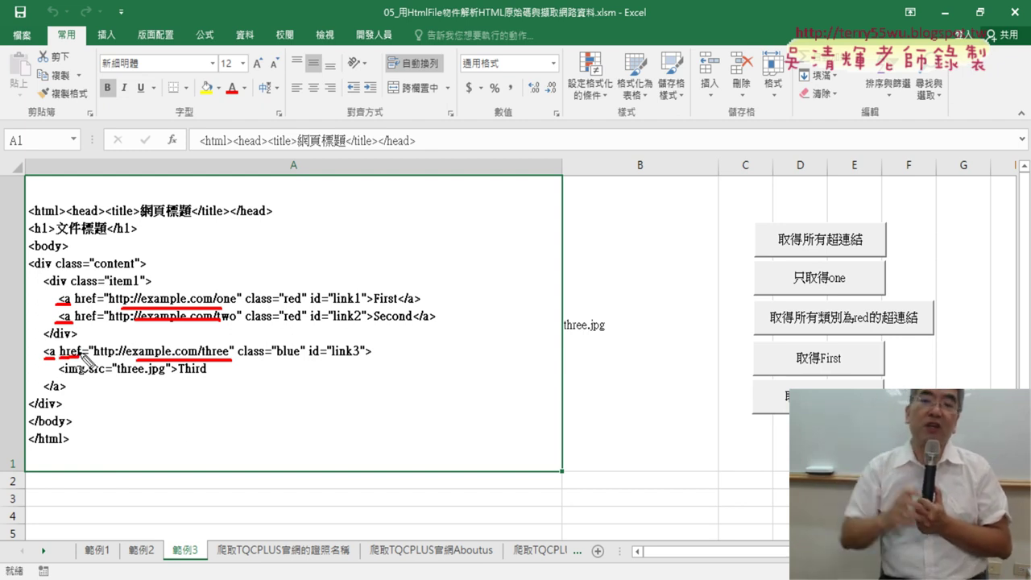
key(Escape)
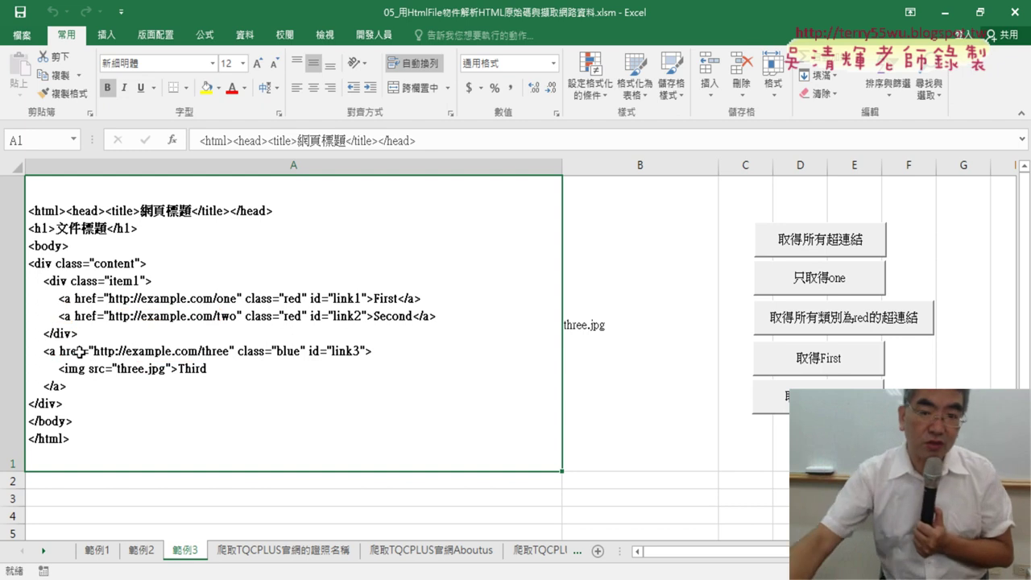
click(816, 244)
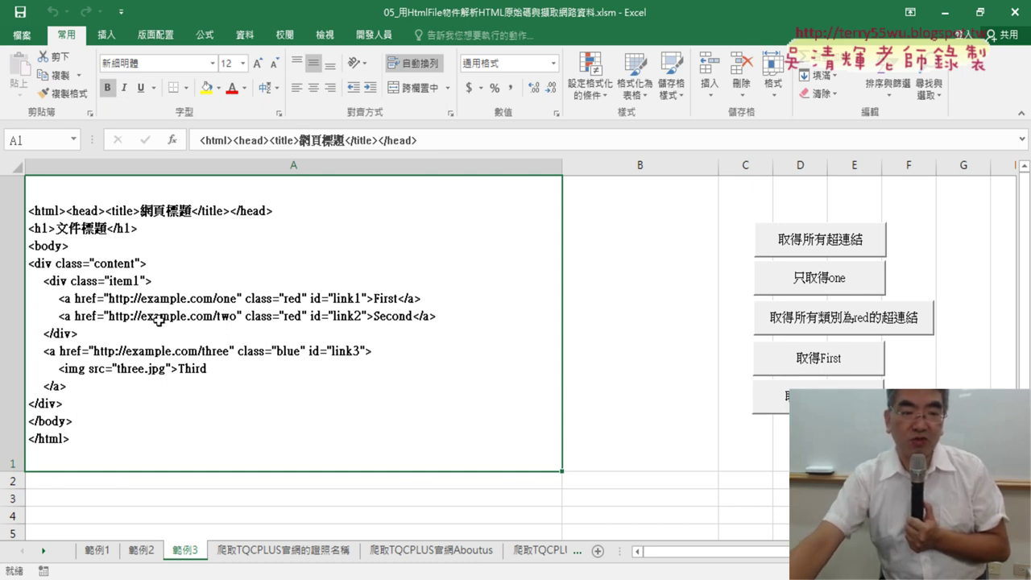
click(874, 279)
ctrl+click(873, 278)
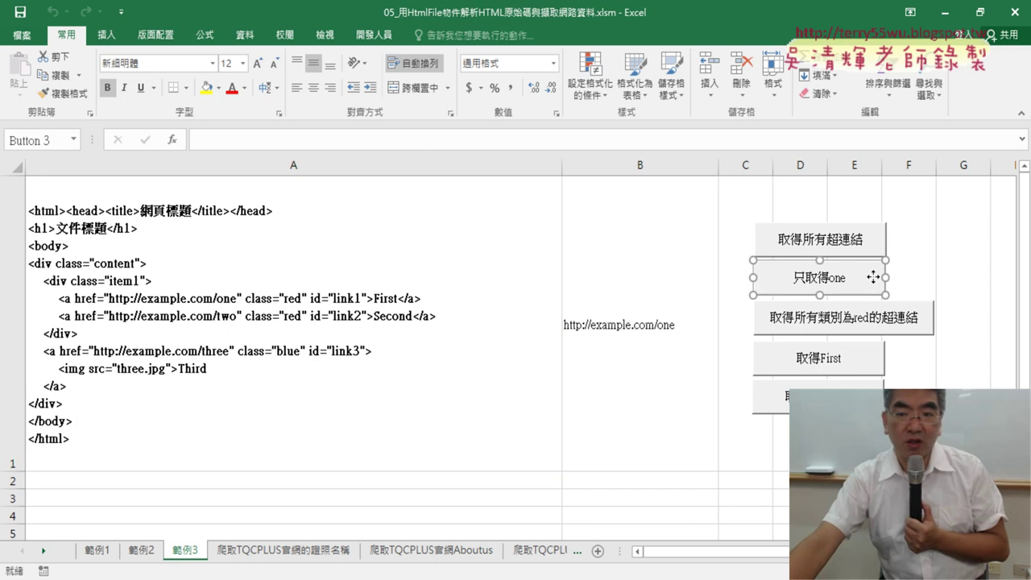
right_click(873, 277)
click(918, 402)
click(987, 286)
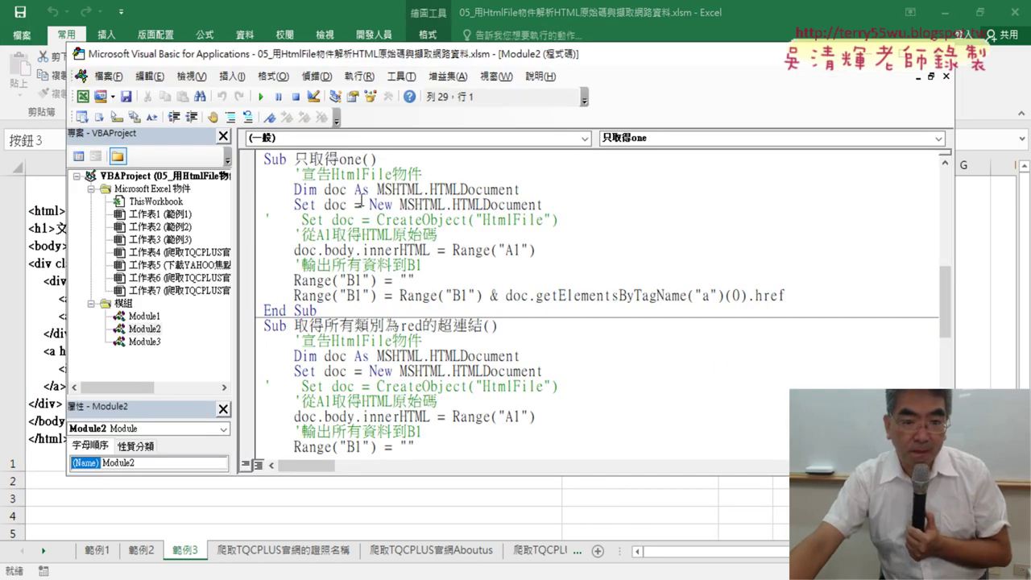
drag(549, 206, 265, 190)
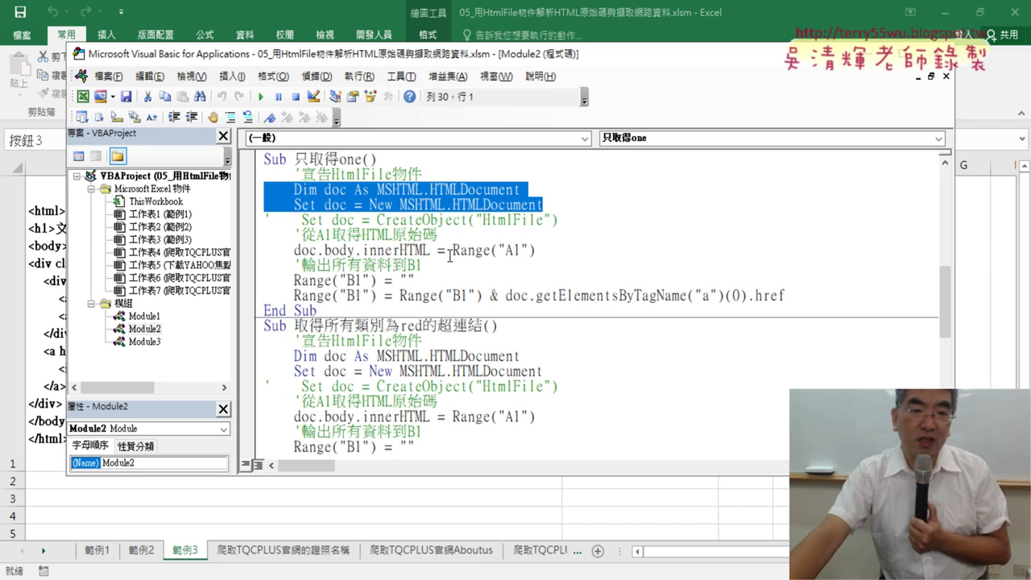
drag(954, 362, 629, 355)
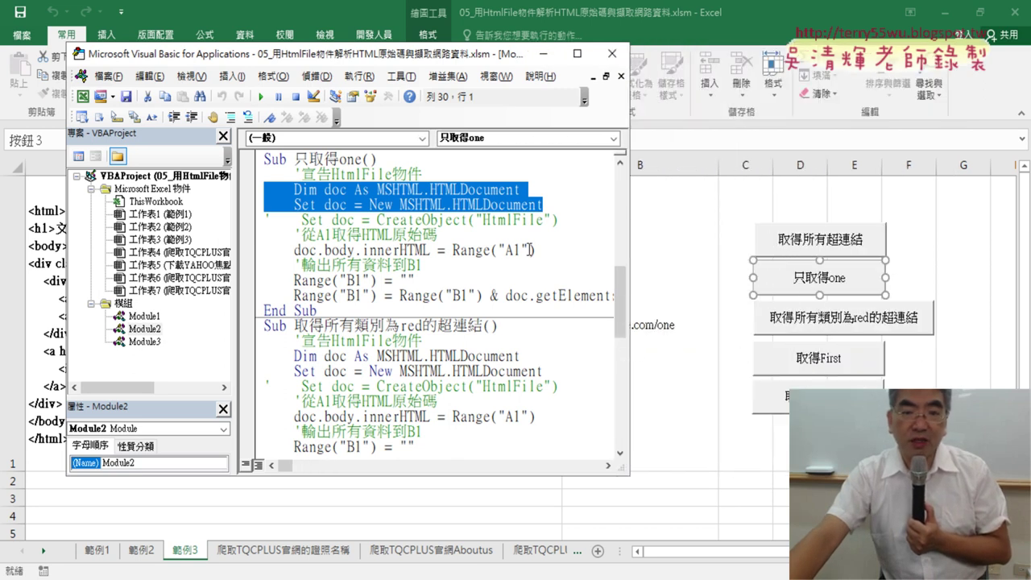
drag(535, 249, 453, 250)
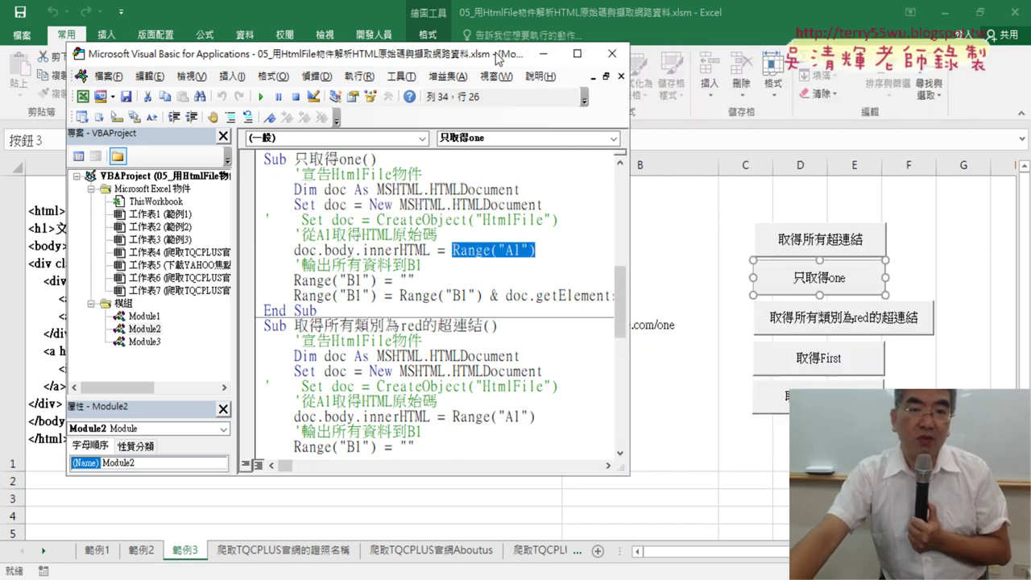
drag(499, 54, 707, 60)
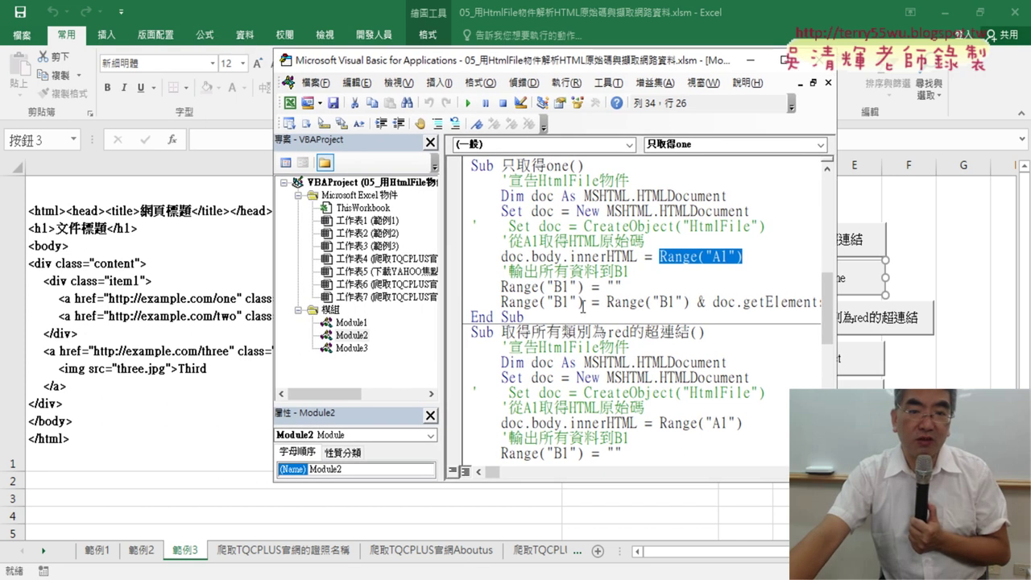
double_click(526, 256)
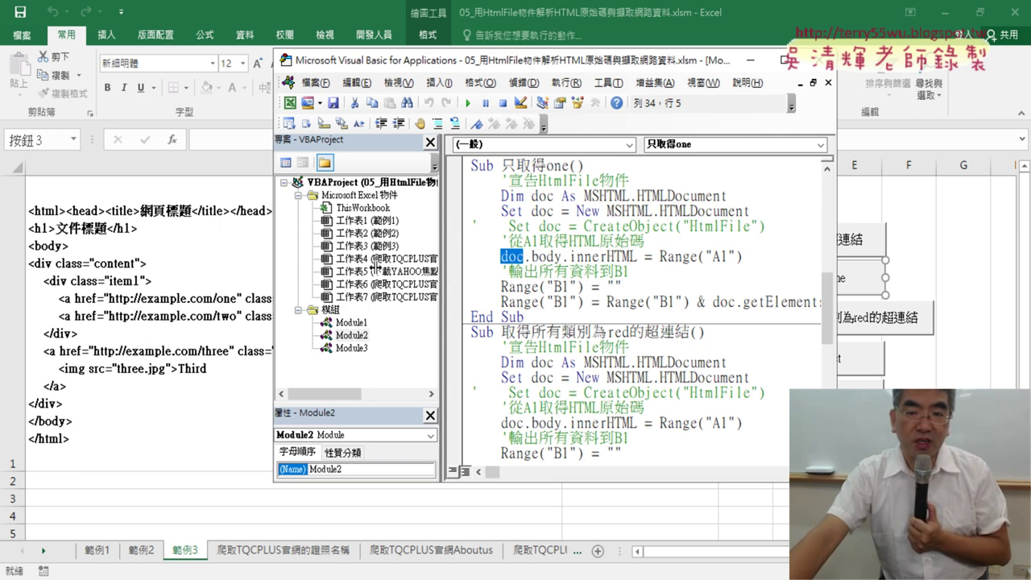
drag(442, 267, 375, 267)
drag(568, 68, 412, 63)
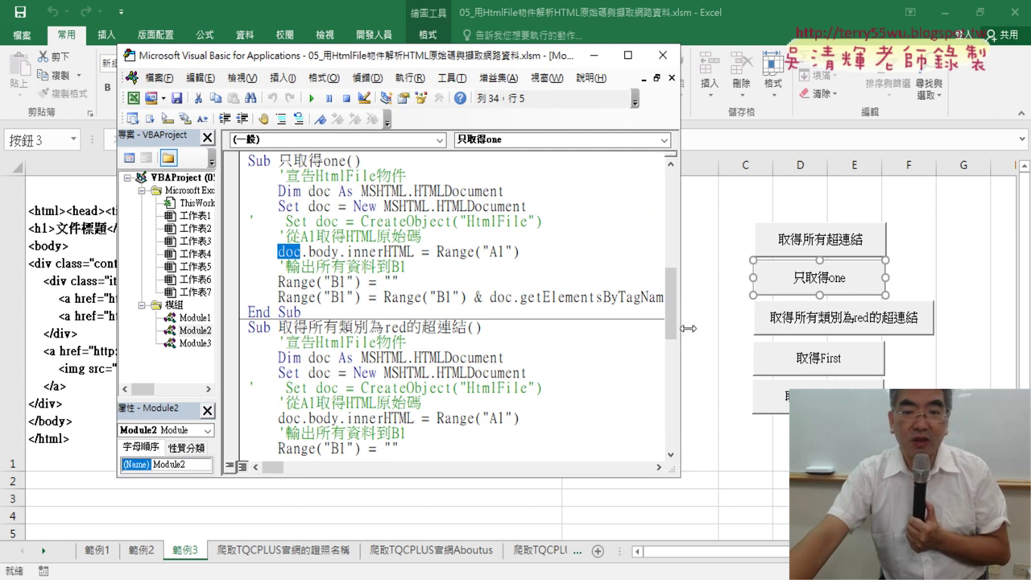
drag(684, 327, 736, 324)
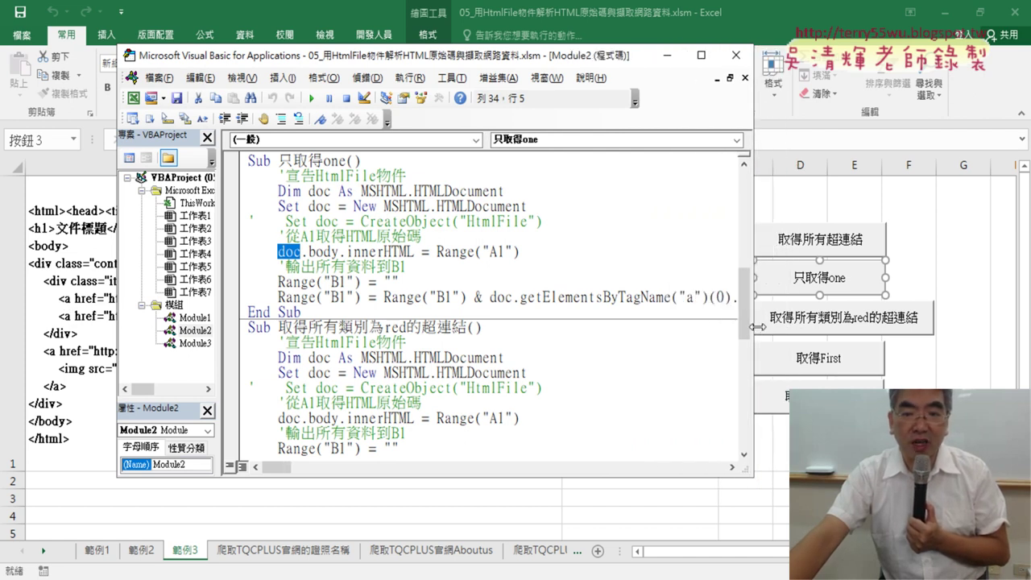
click(705, 297)
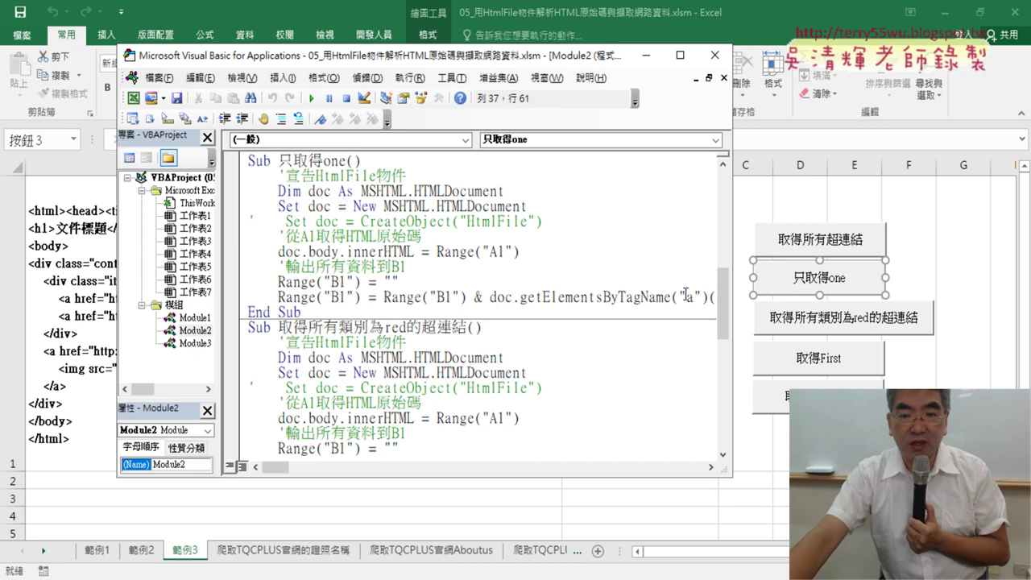
double_click(686, 297)
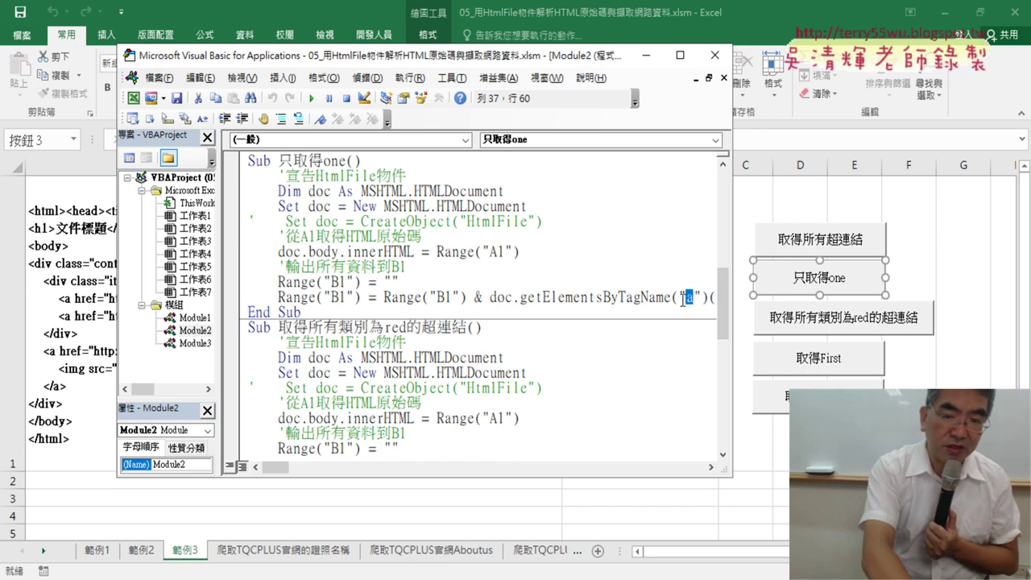
drag(685, 298, 695, 320)
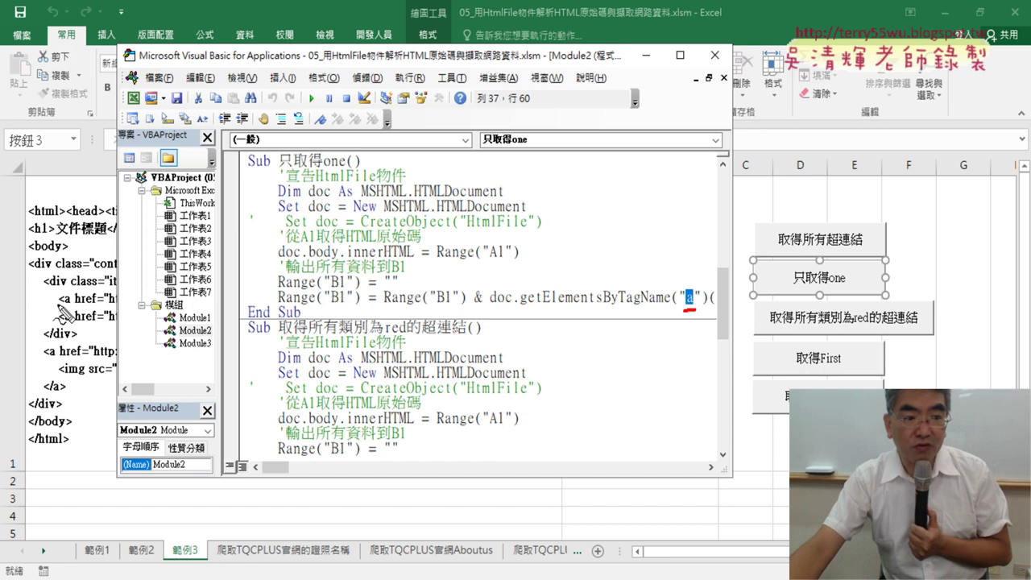
mouse_move(72, 306)
mouse_down()
mouse_move(675, 270)
mouse_move(696, 248)
mouse_up()
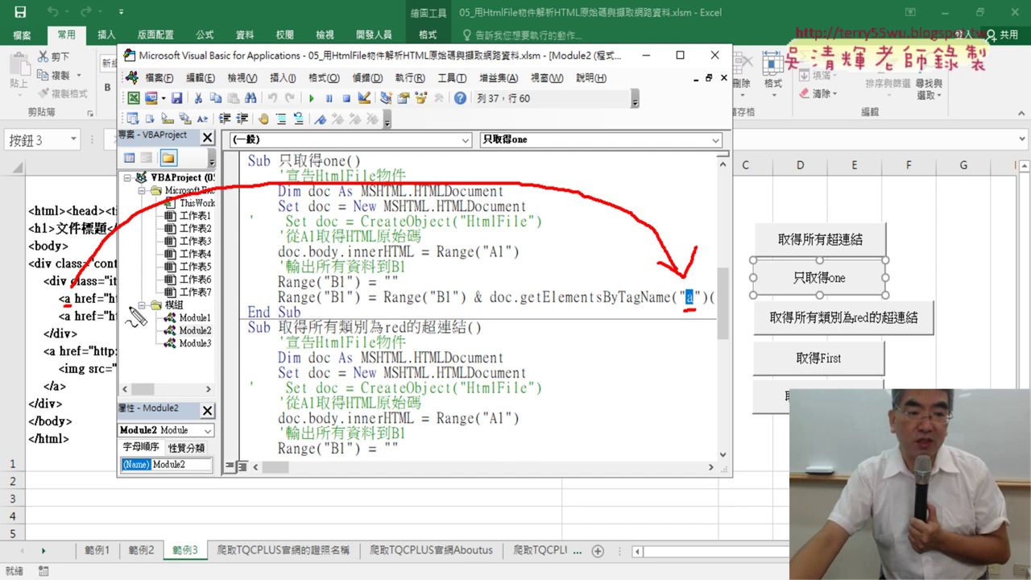
key(Escape)
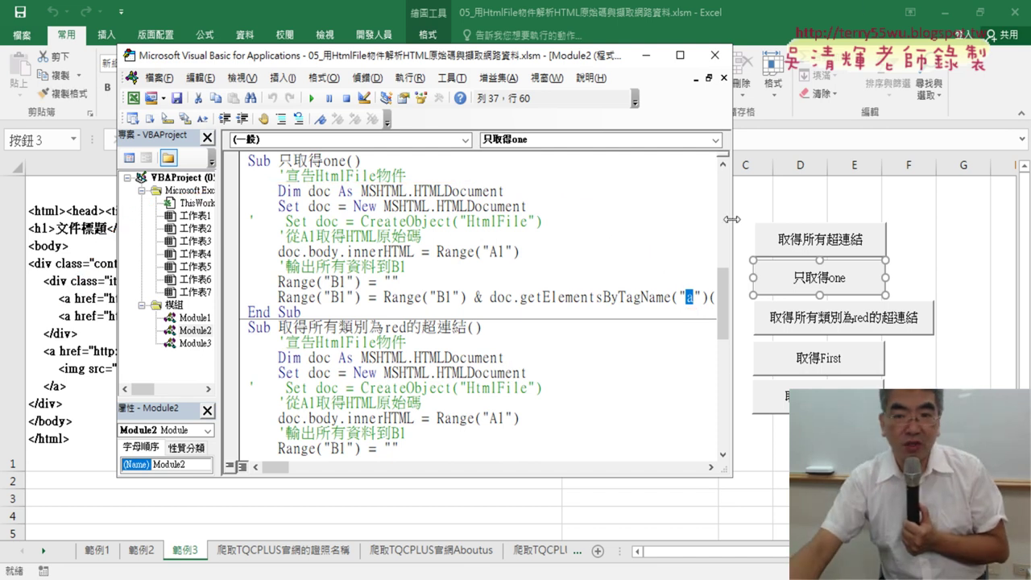
drag(736, 217, 754, 219)
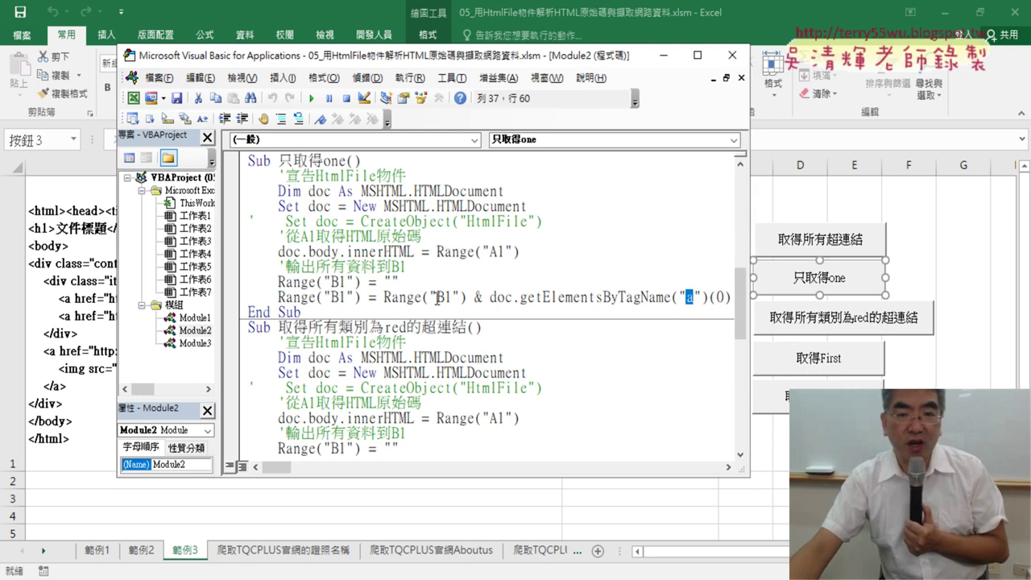
drag(751, 242, 791, 250)
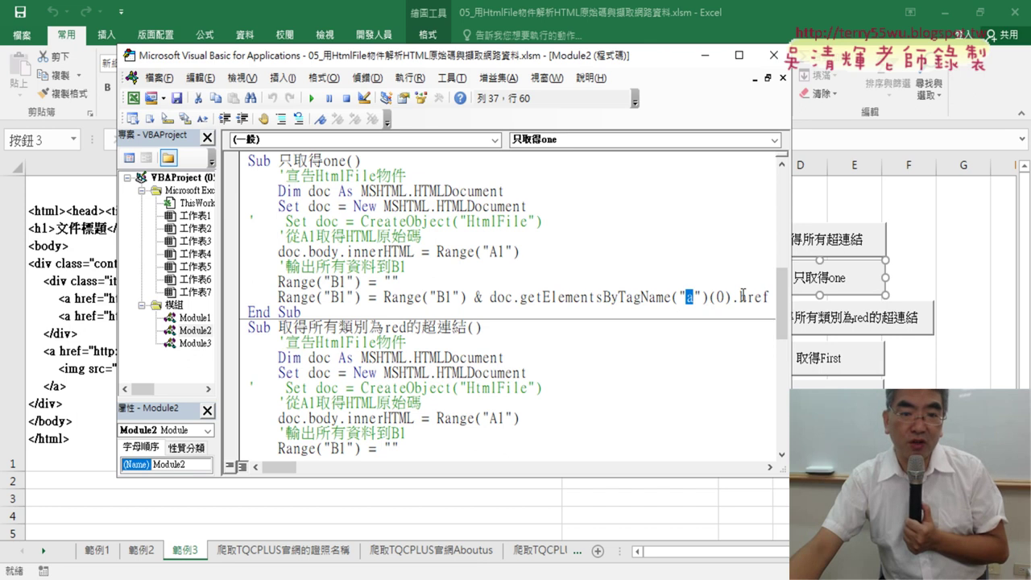
click(84, 298)
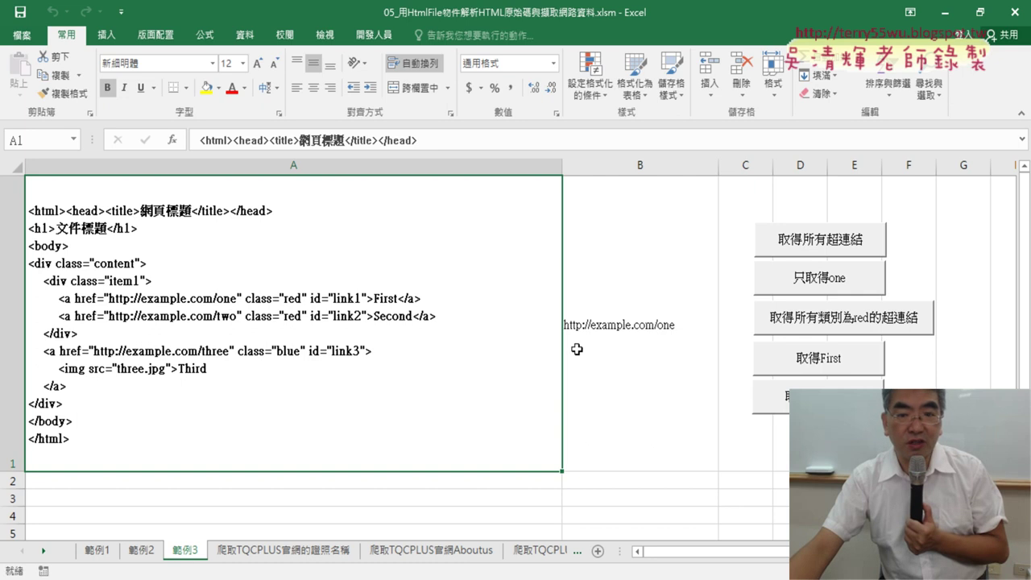
- Clear cell B1 and rerun the 只取得one macro to refill it
click(654, 354)
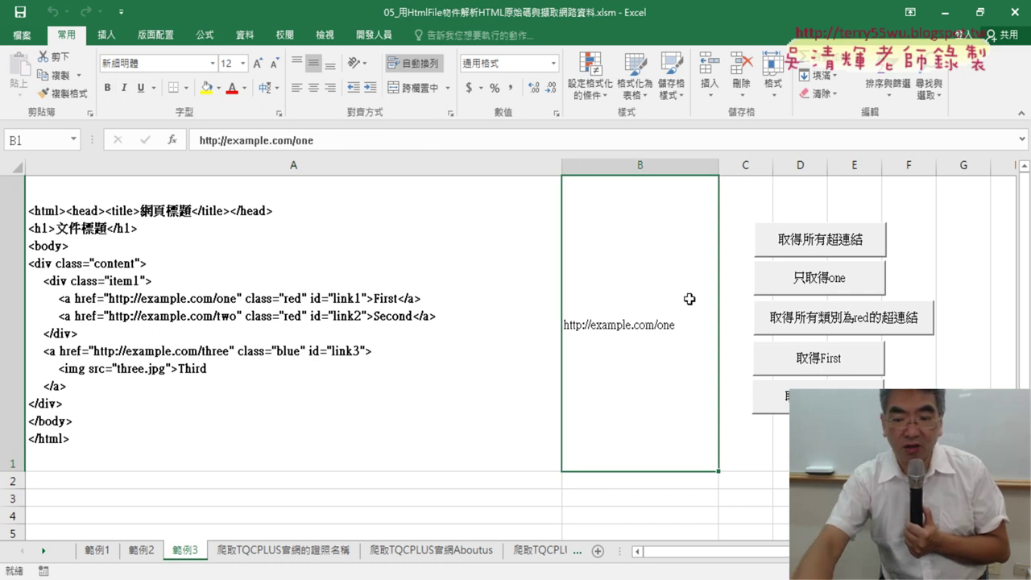
key(Delete)
click(835, 280)
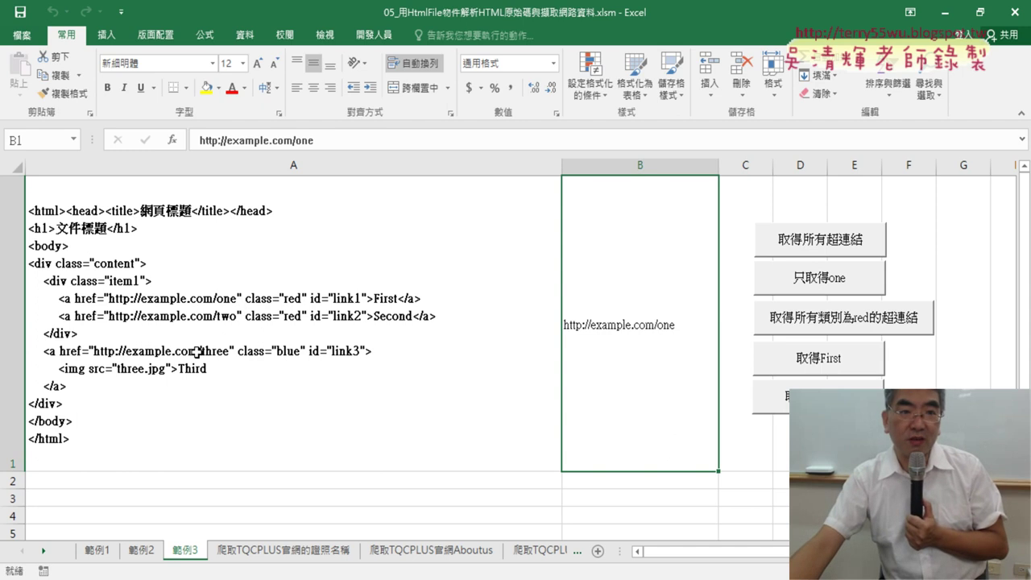
- In 只取得one, change getElementsByTagName("a")(0) to (2) and run it to fetch the third link
click(373, 34)
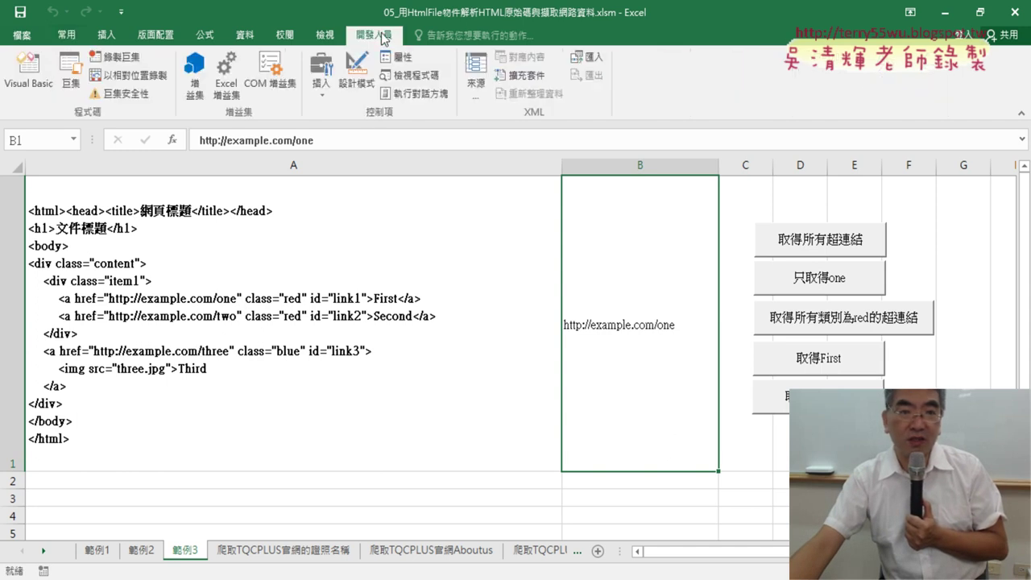
click(27, 71)
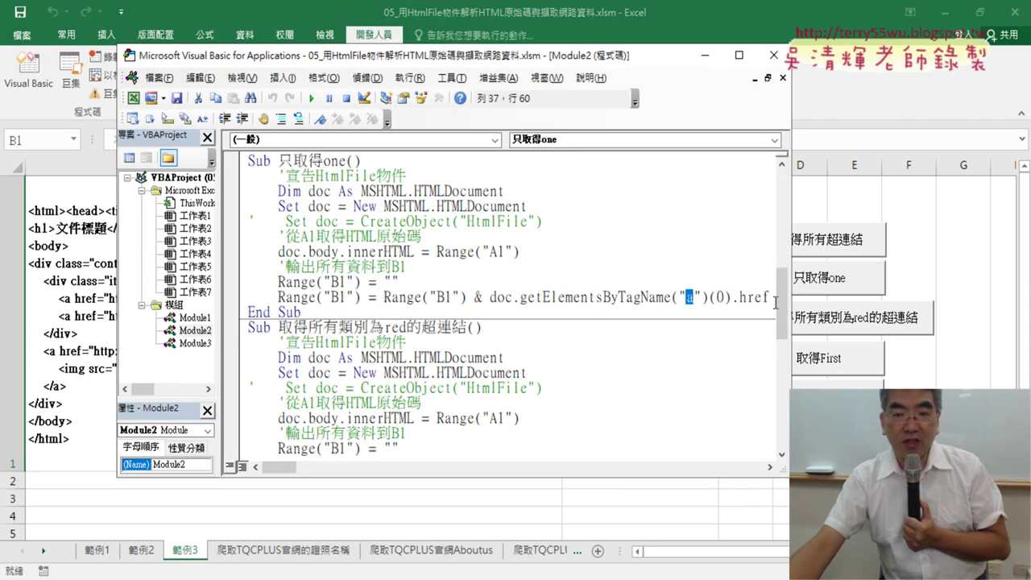
drag(790, 302, 838, 302)
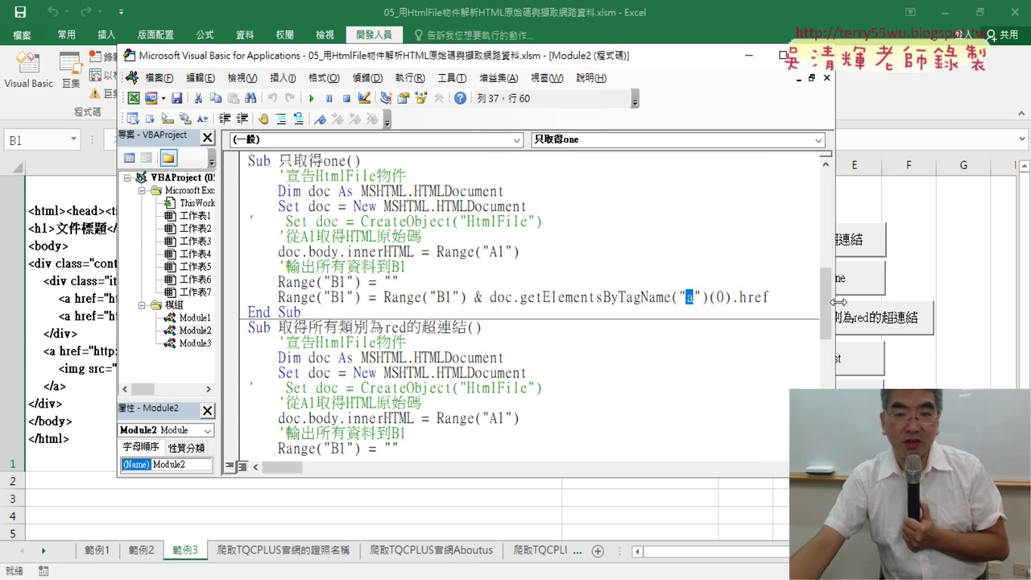
double_click(720, 297)
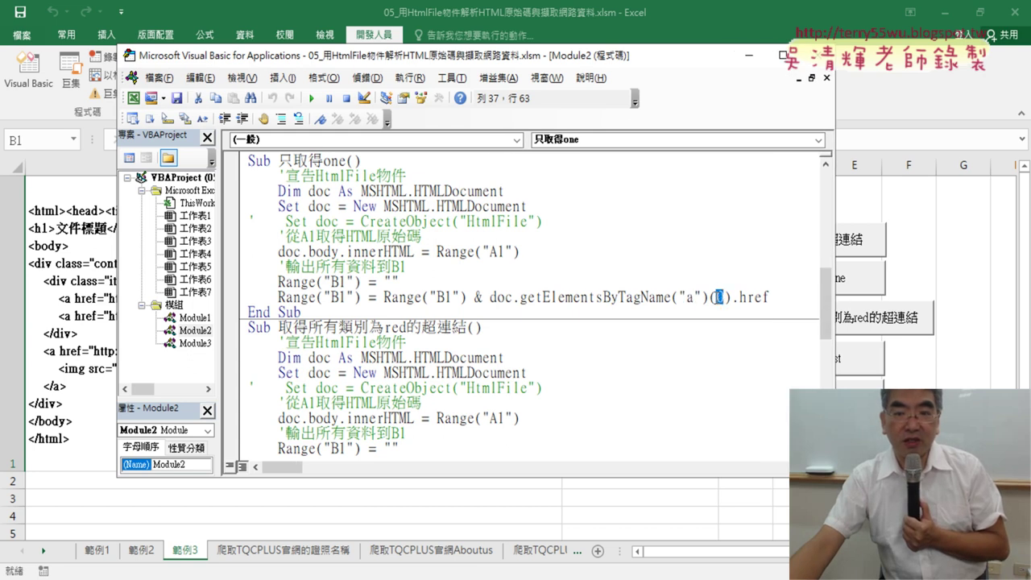
text(2)
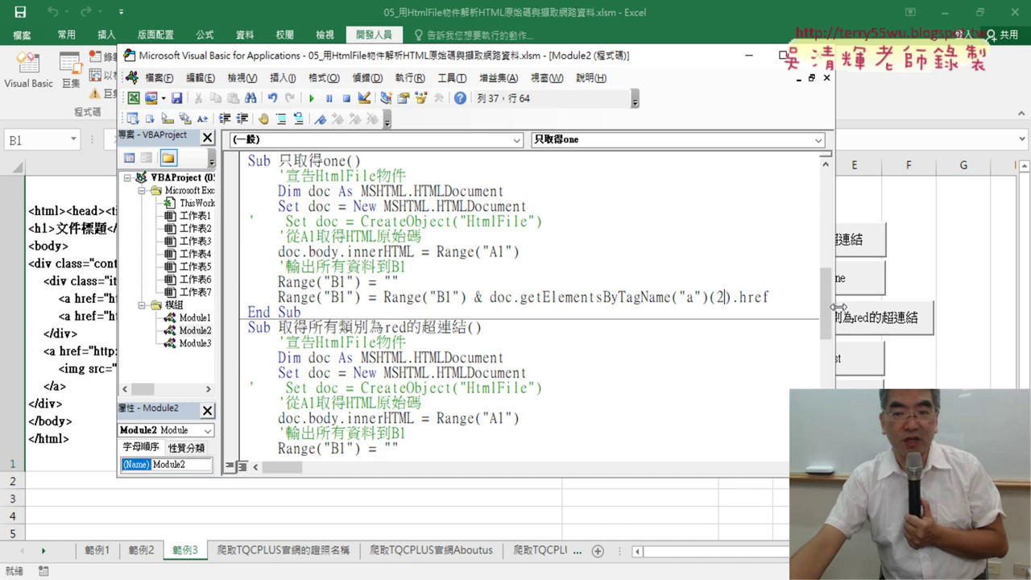
drag(838, 307, 502, 296)
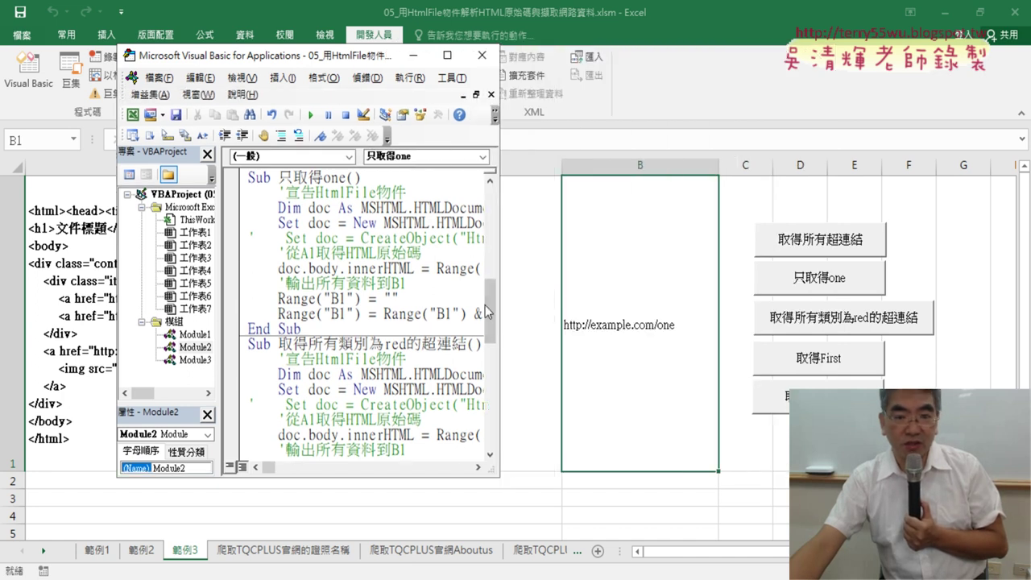
click(308, 115)
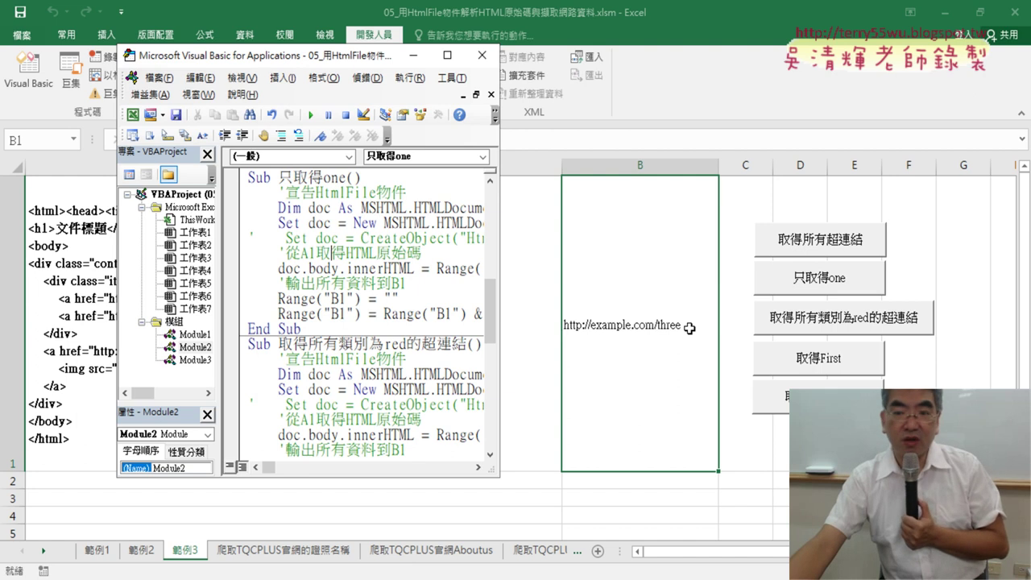
click(963, 363)
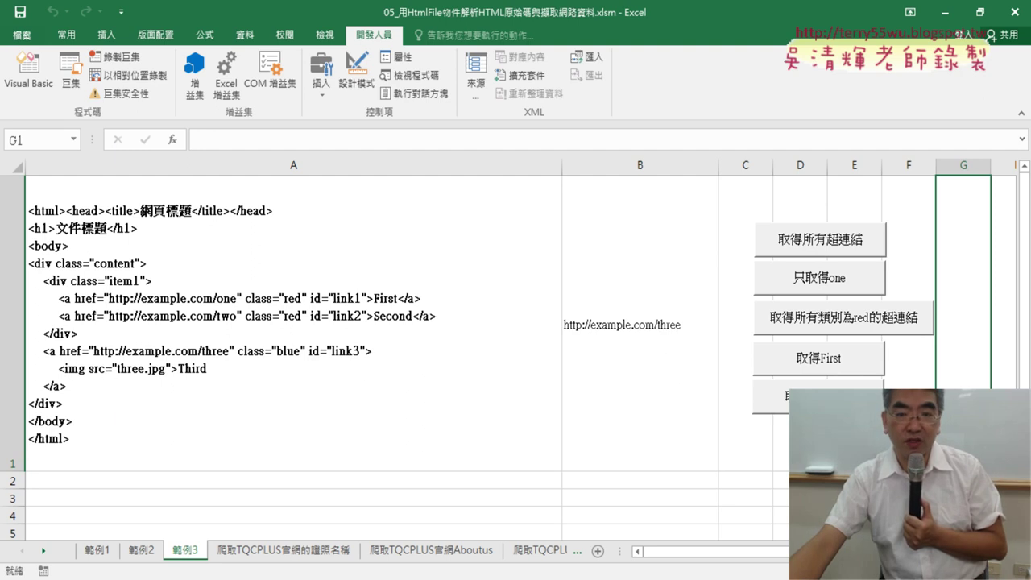
- Run 取得three_jpg, delete the Application.OnTime line at the break, resume, then switch to Chrome
click(500, 360)
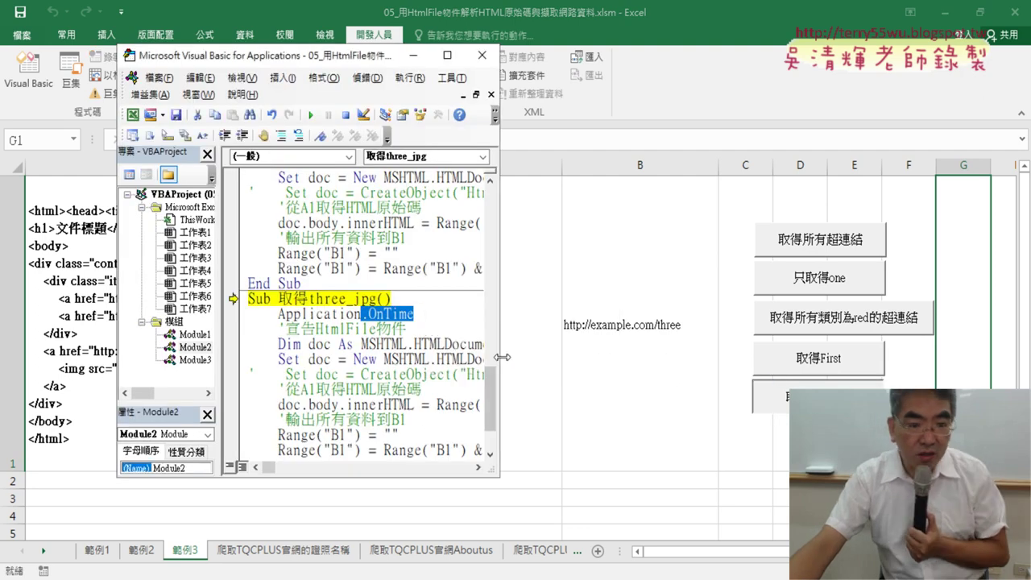
drag(416, 314, 226, 307)
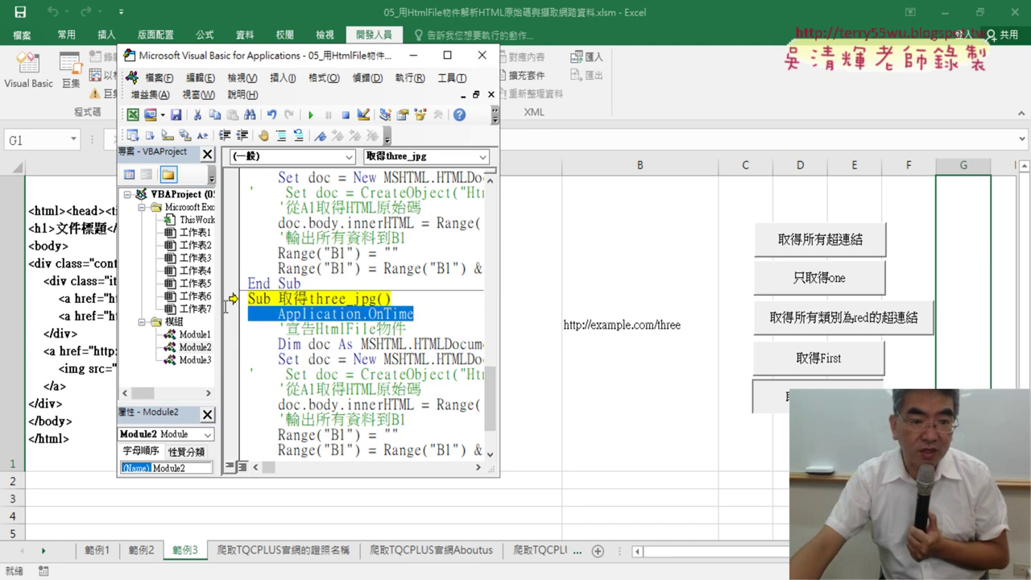
key(Delete)
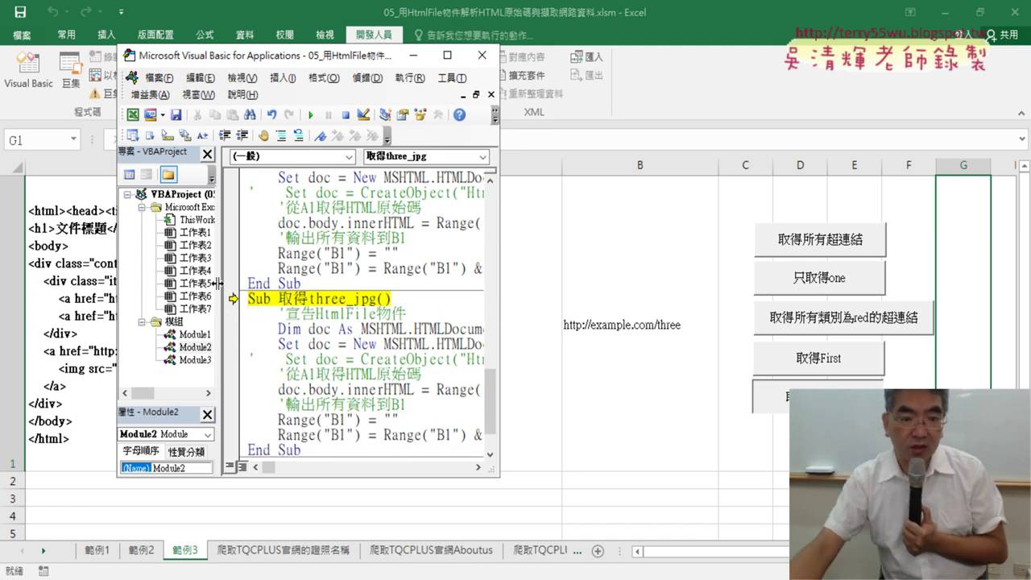
click(311, 115)
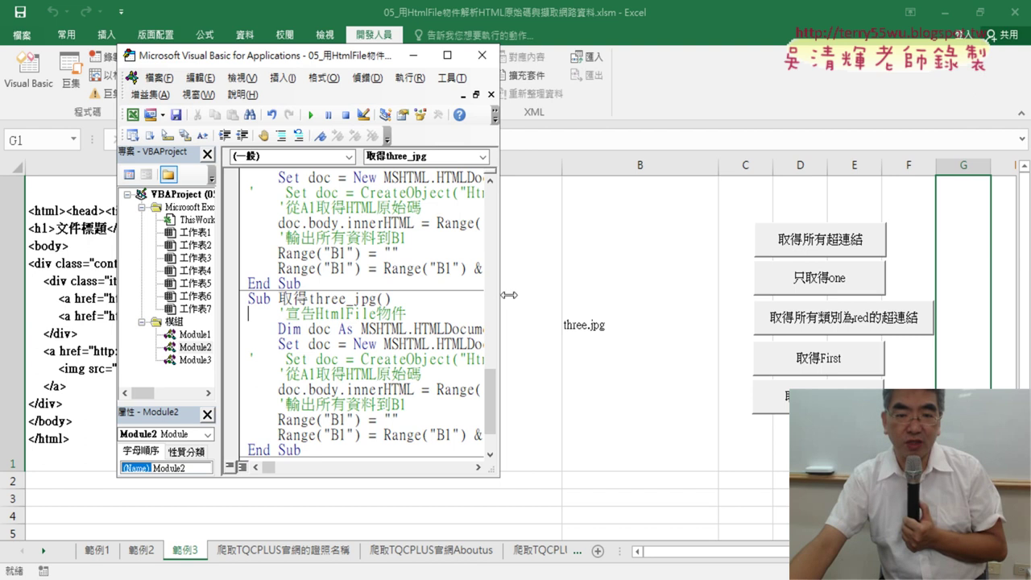
drag(508, 294, 844, 311)
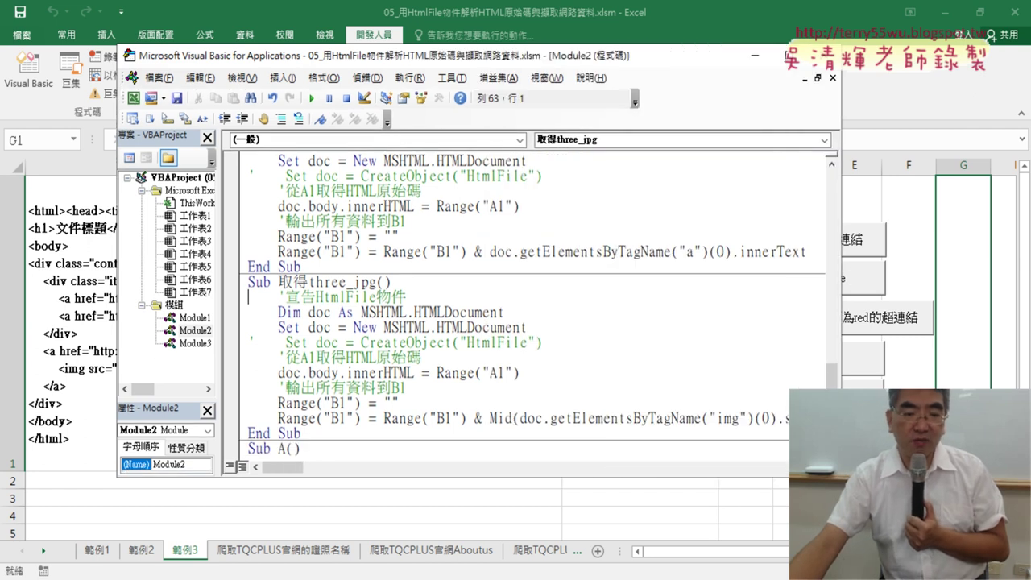
key(alt+Tab)
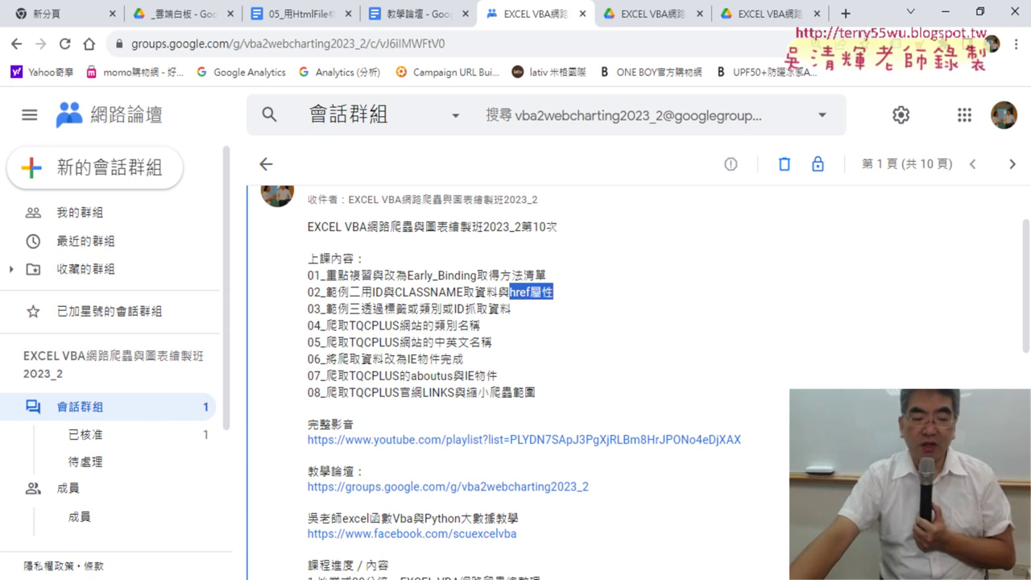
- Capture a screenshot of the course outline and return to the Excel workbook
key(Print)
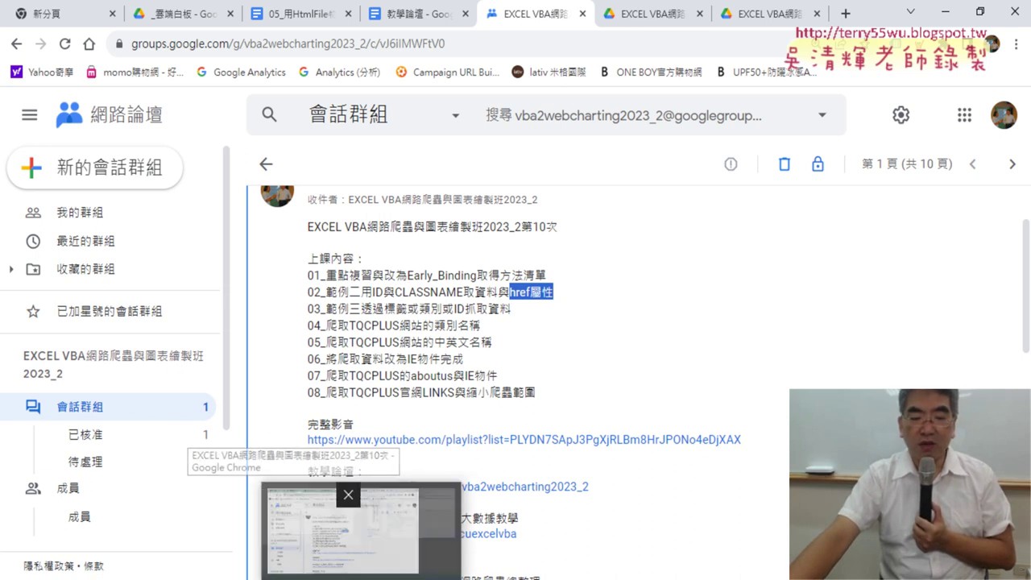
click(596, 579)
click(516, 531)
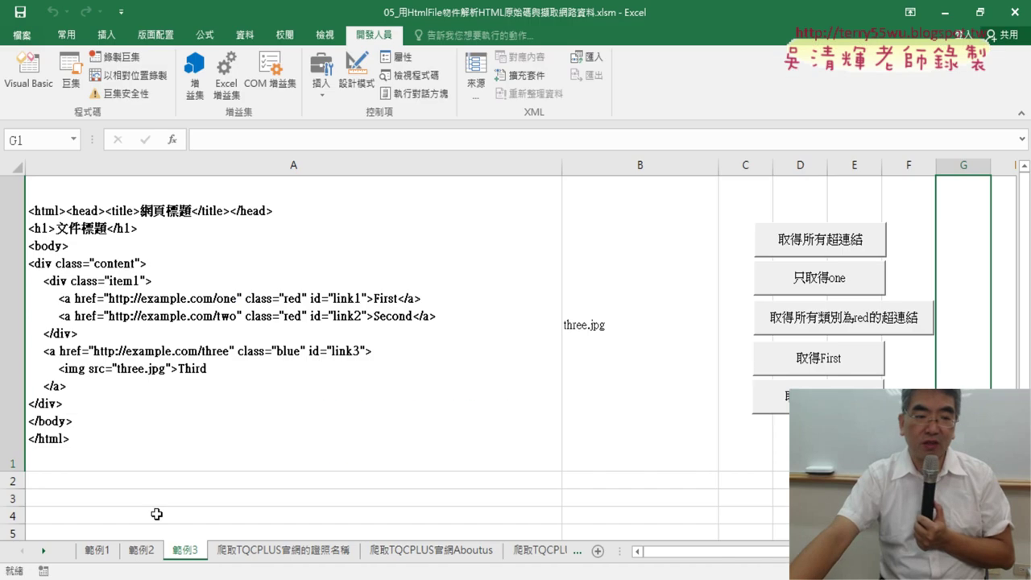
- Browse the 範例1 and 範例2 sheets, then open the 爬取TQCPLUS官網的證照名稱 sheet
click(97, 551)
click(153, 554)
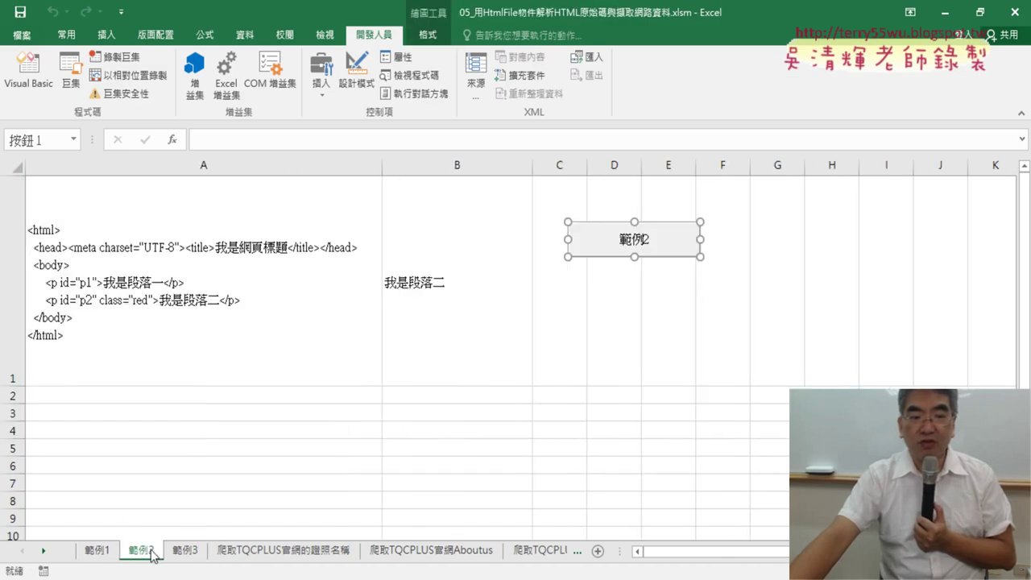
click(106, 555)
click(110, 286)
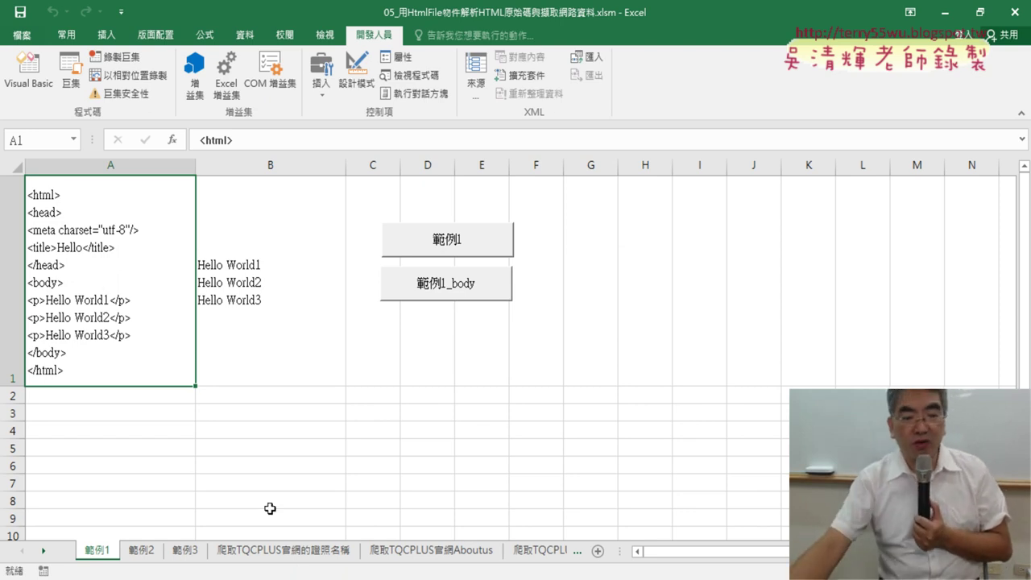
click(299, 554)
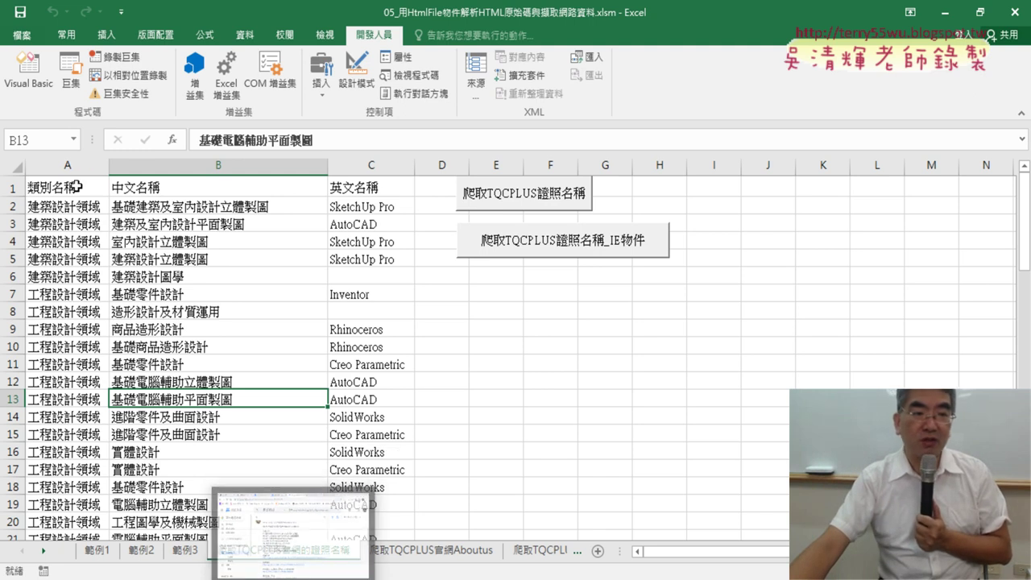
- Select columns A, B and C to show the category, Chinese and English name columns
click(67, 165)
click(217, 165)
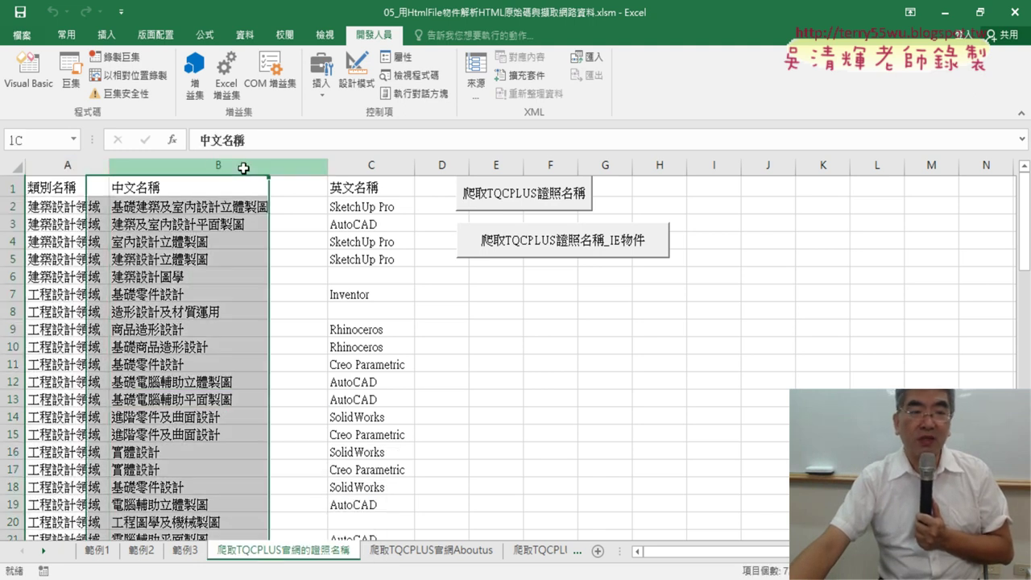
click(376, 164)
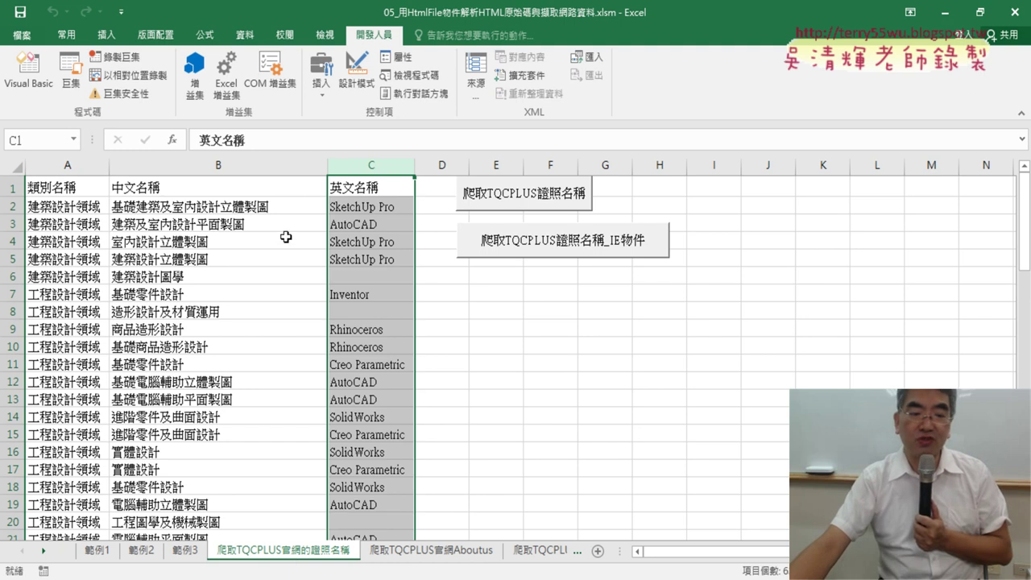
click(72, 164)
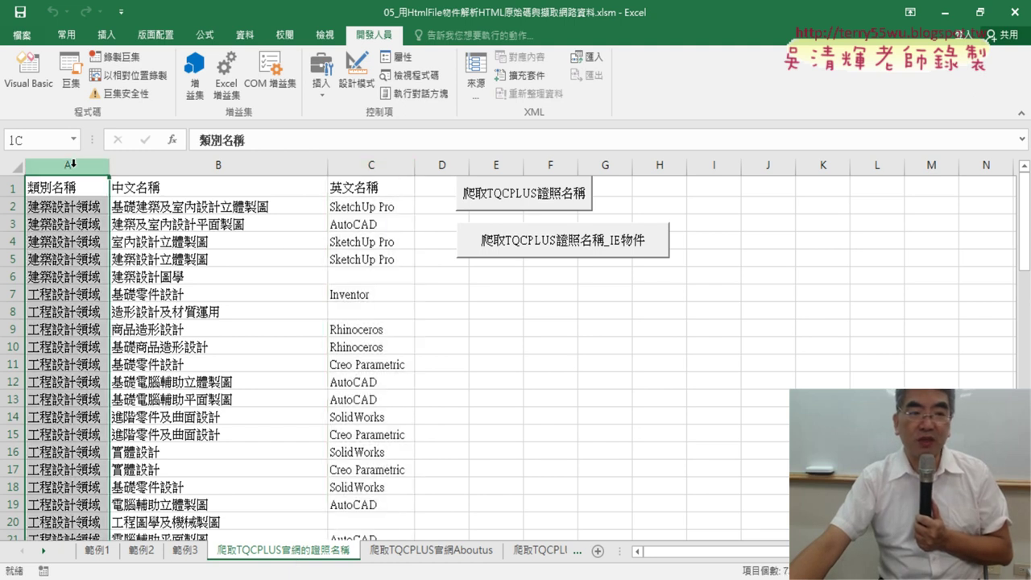
- Open the 爬取TQCPLUS證照名稱 button's macro code and copy its Certificate.aspx URL
right_click(561, 204)
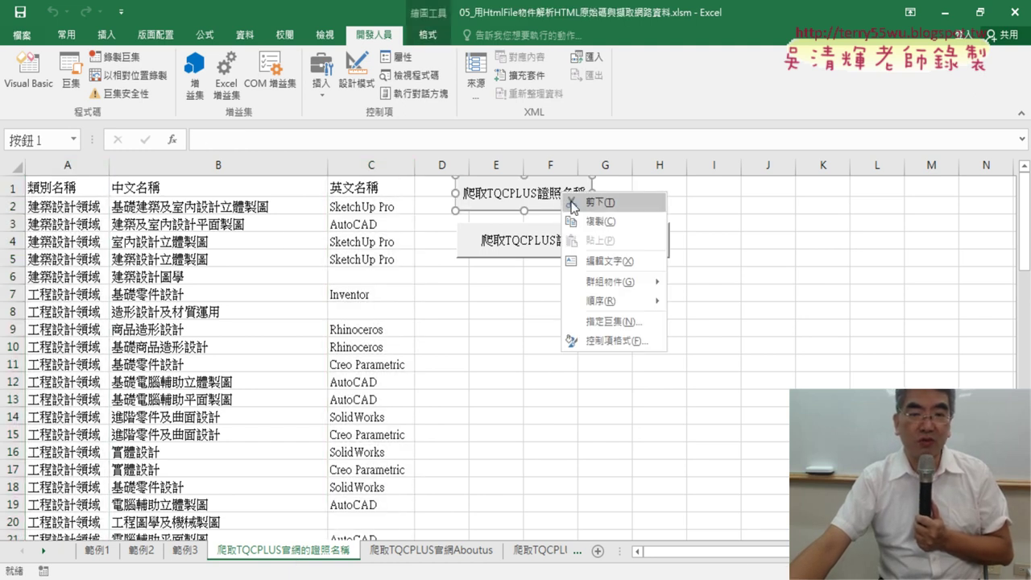
click(592, 326)
click(770, 207)
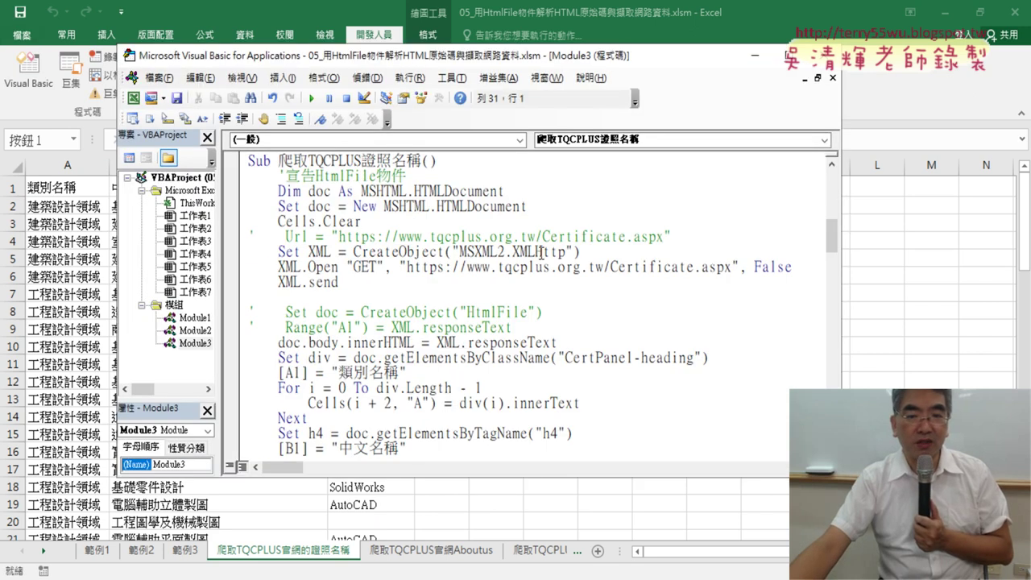
scroll(541, 252, down, 2)
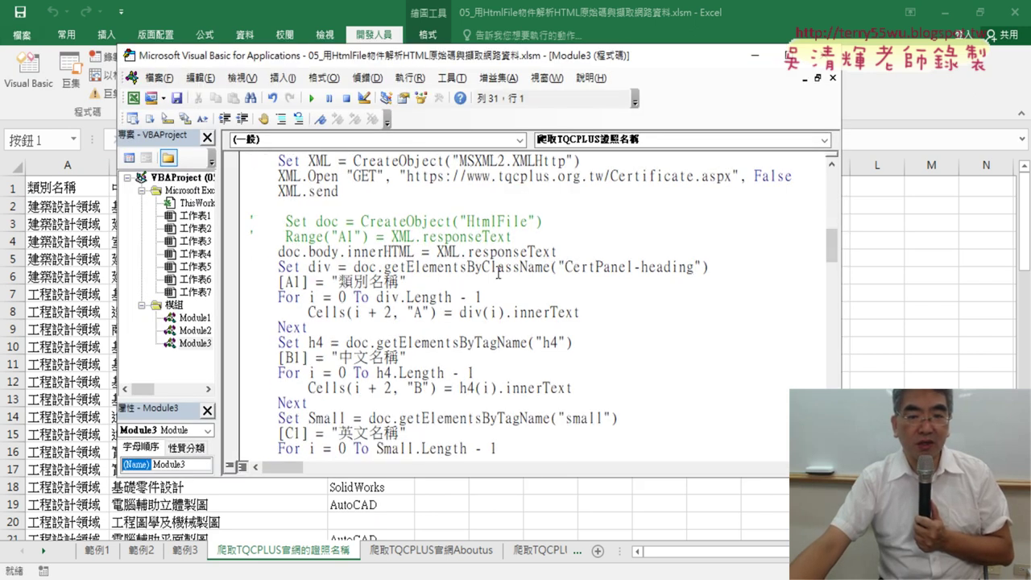
drag(468, 266, 693, 266)
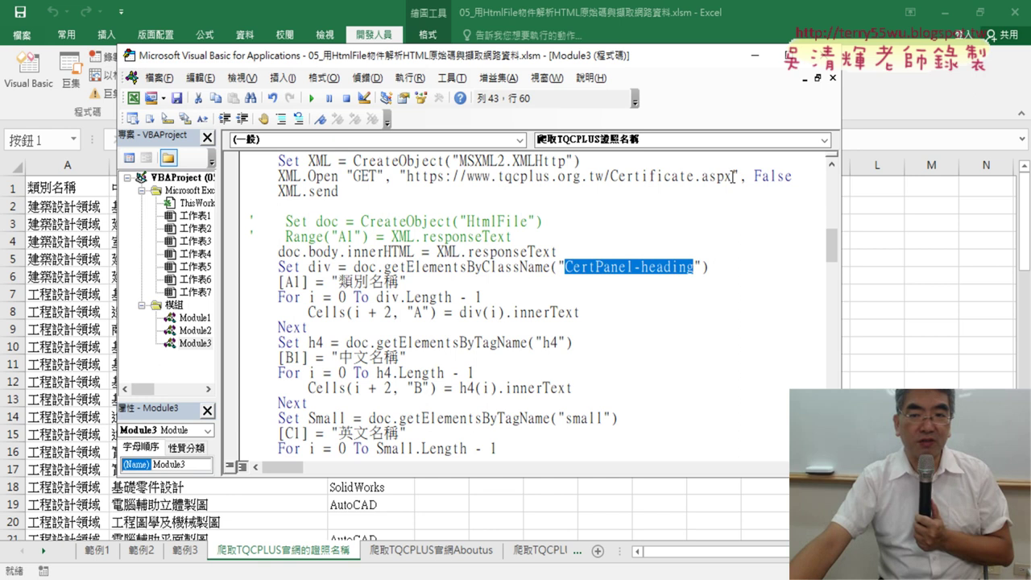
drag(732, 177, 408, 176)
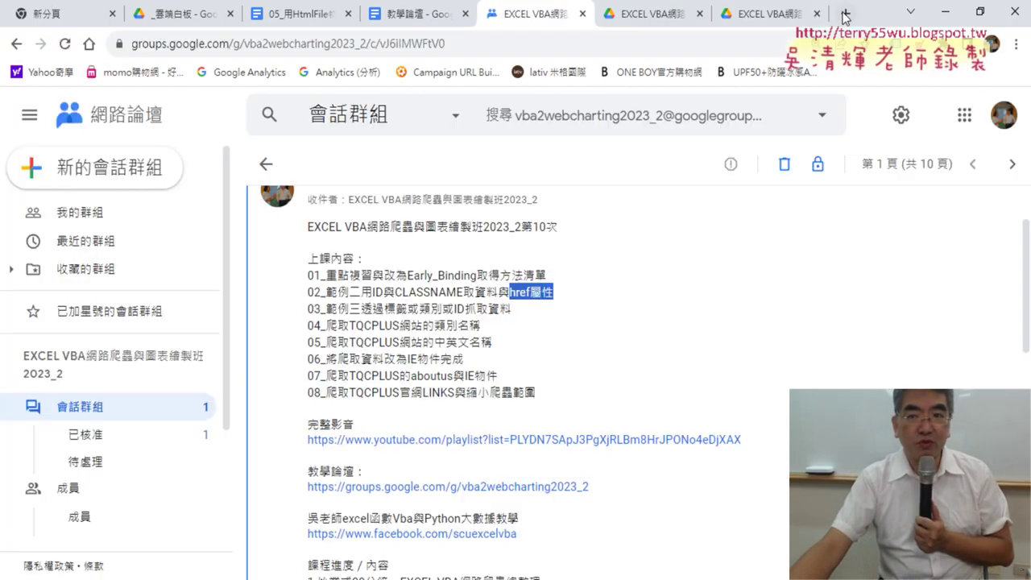
click(845, 14)
right_click(502, 42)
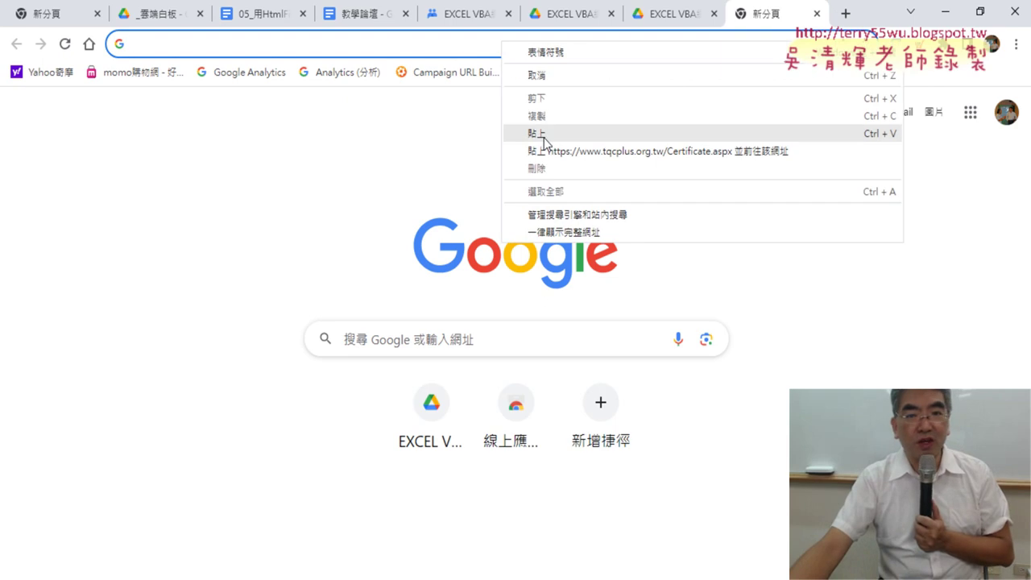
click(543, 138)
key(Return)
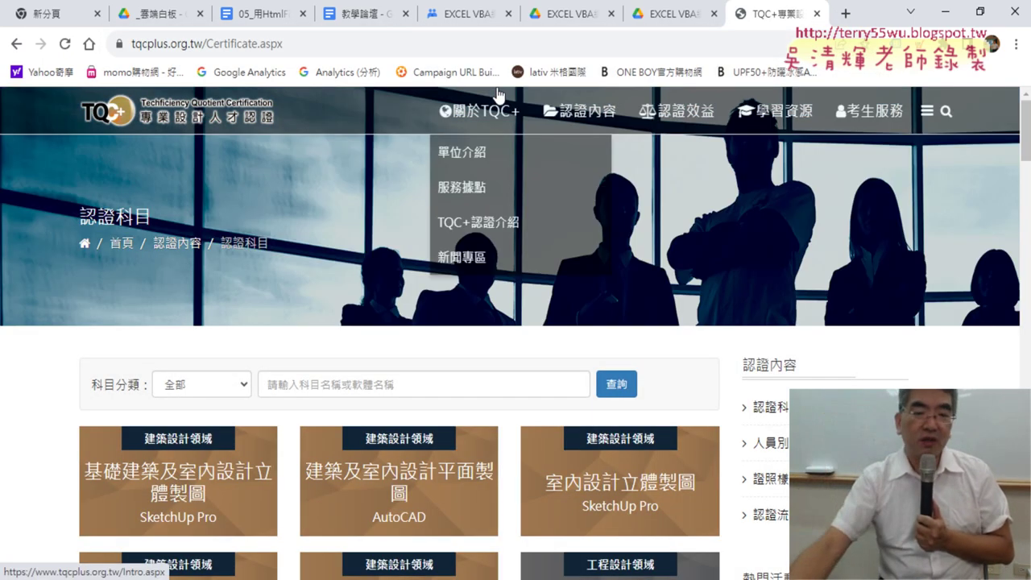
right_click(51, 343)
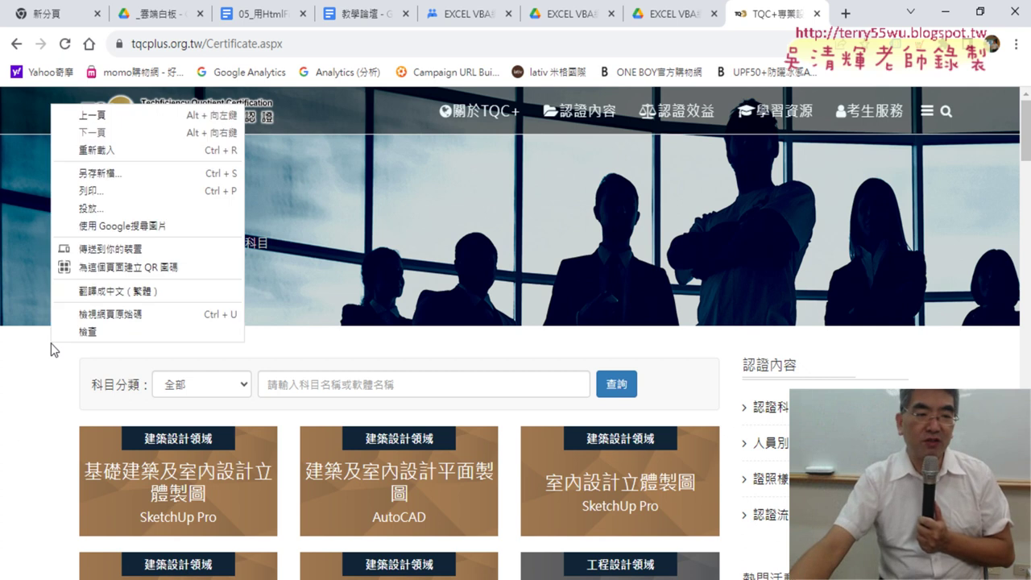
click(114, 318)
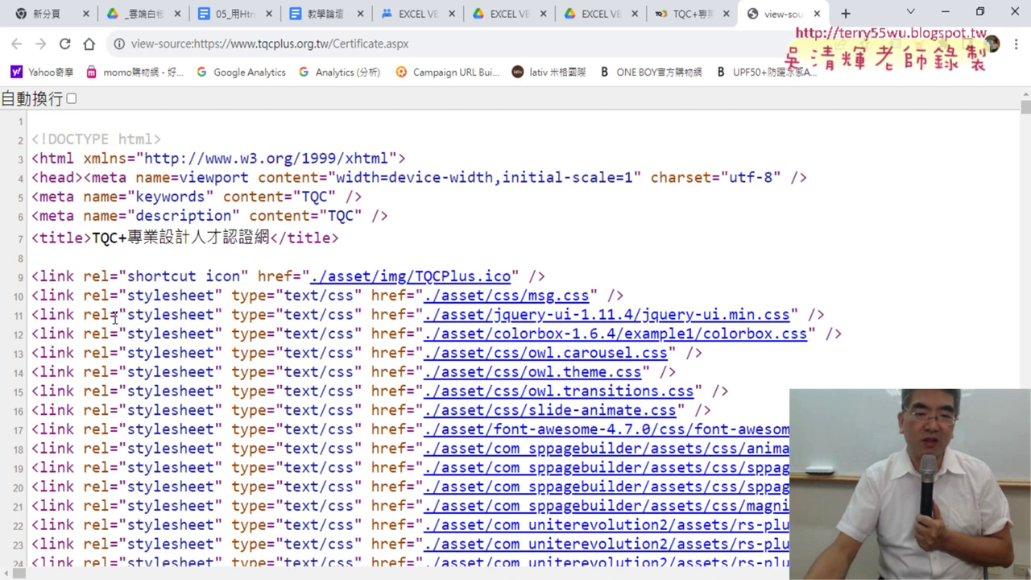
scroll(187, 395, down, 7)
scroll(187, 395, down, 5)
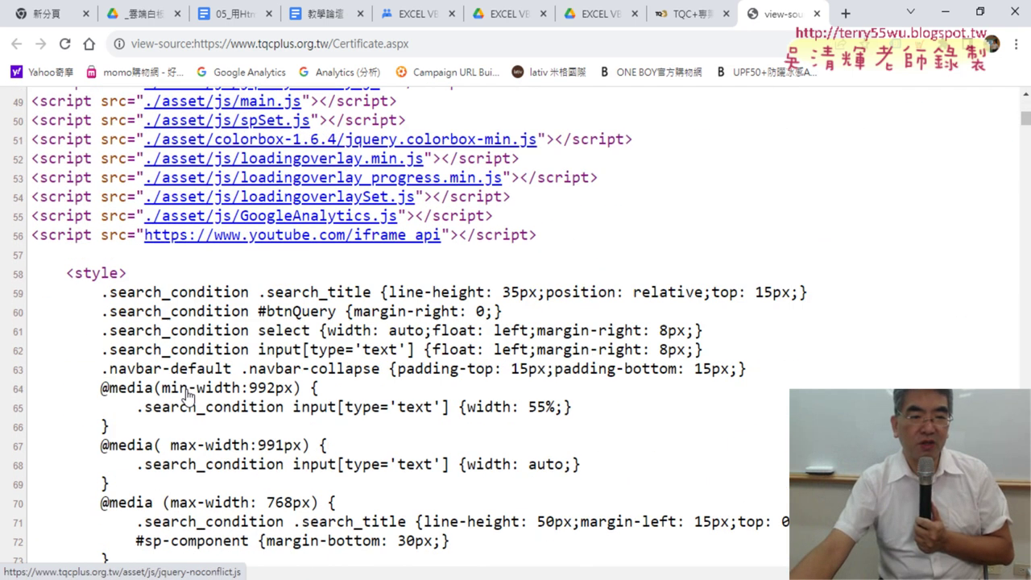
scroll(186, 395, down, 2)
scroll(187, 393, down, 4)
scroll(187, 390, down, 5)
scroll(187, 389, down, 4)
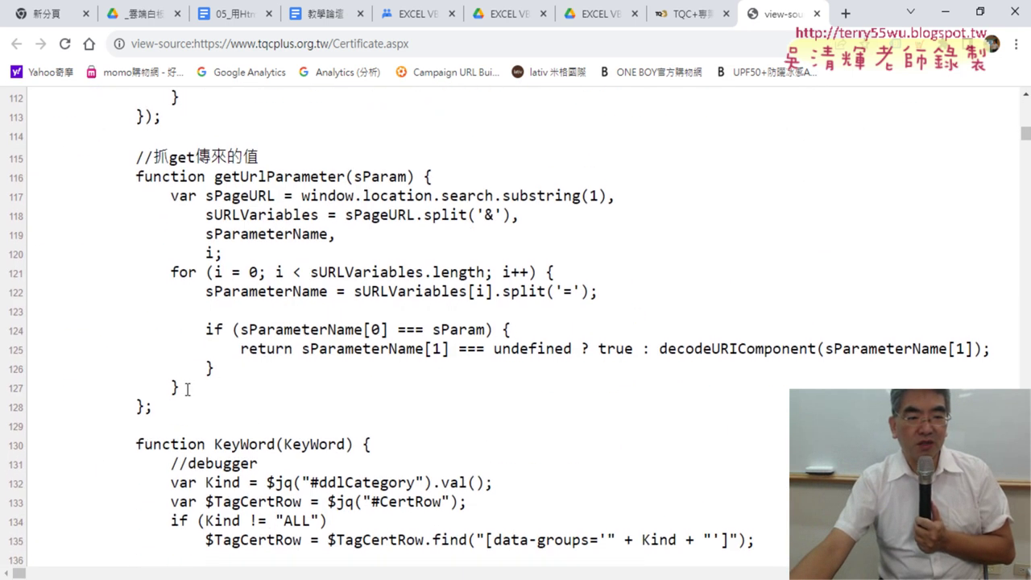
scroll(189, 387, down, 4)
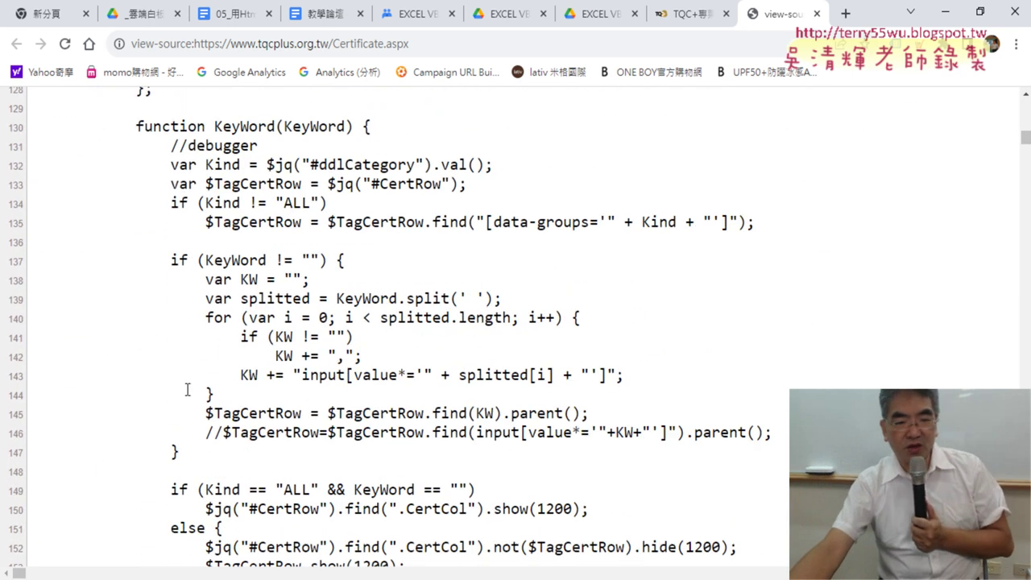
click(816, 14)
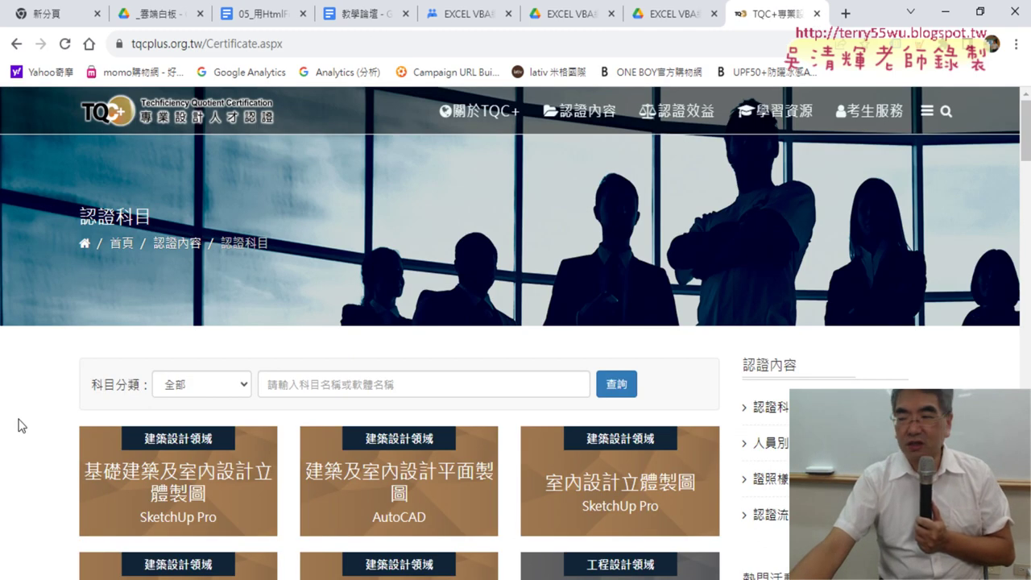
- Inspect the first certificate tile twice to select its CertPanel-heading div (建築設計領域) in DevTools
scroll(21, 427, down, 3)
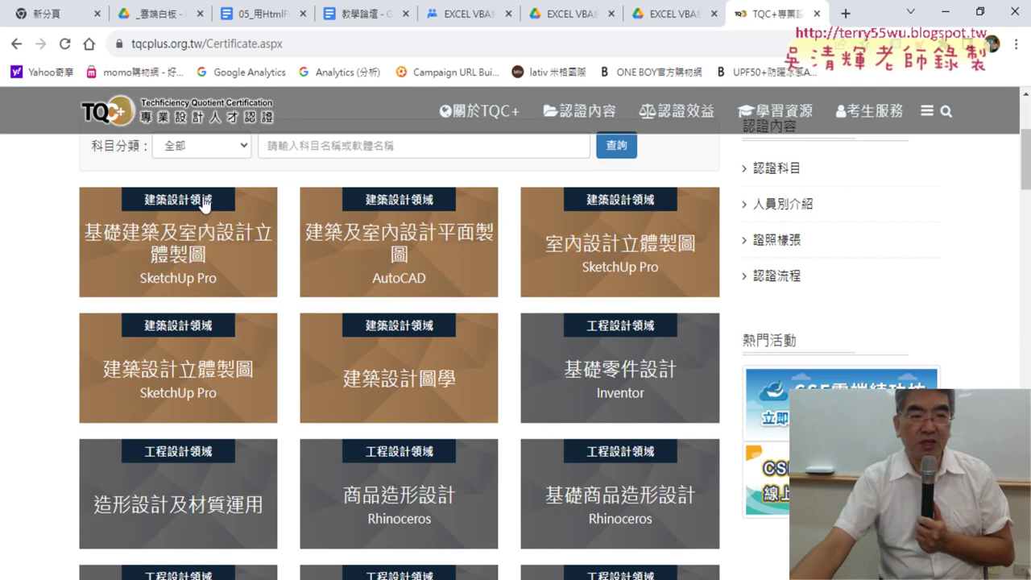
right_click(198, 200)
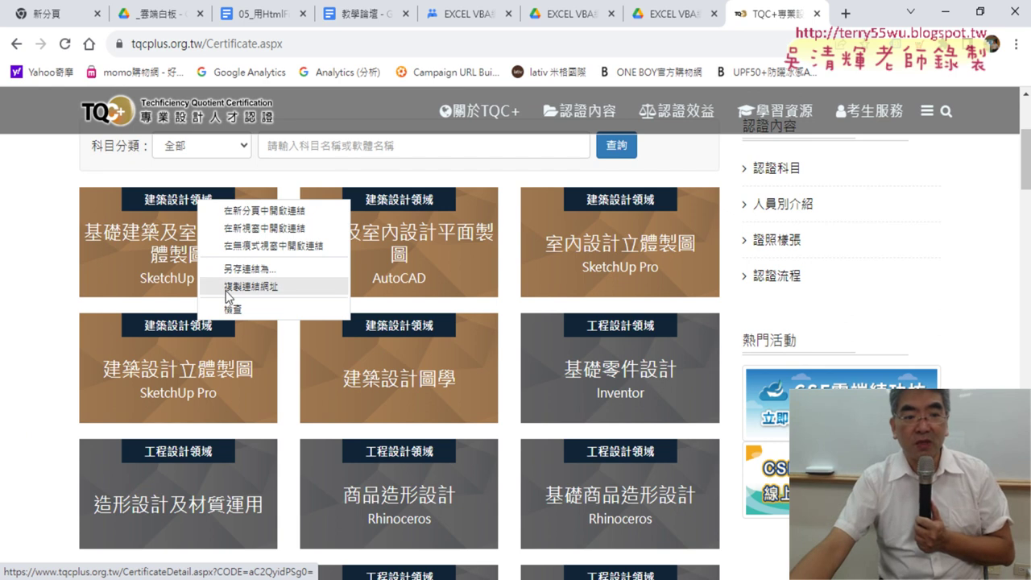
click(242, 309)
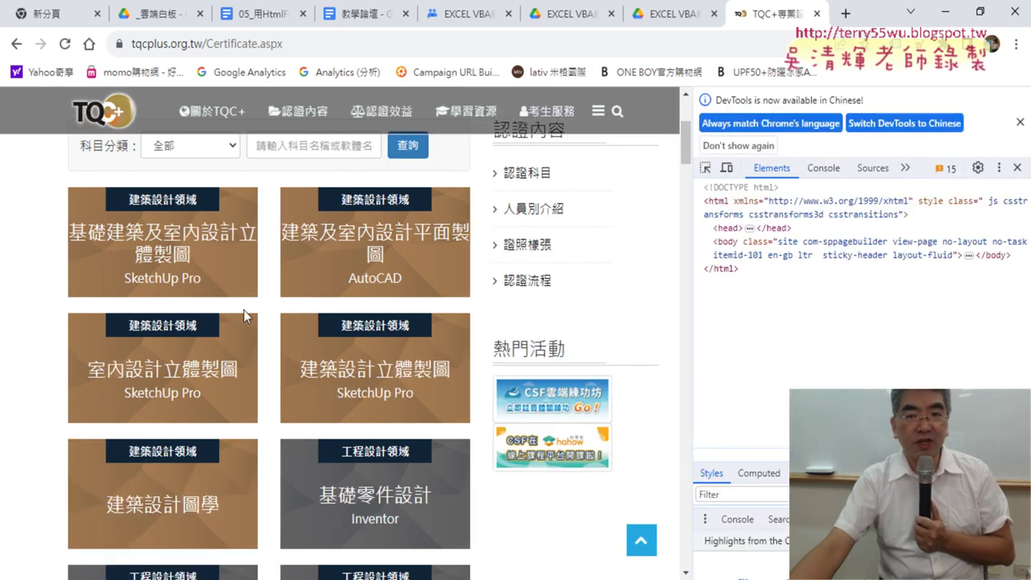
right_click(170, 196)
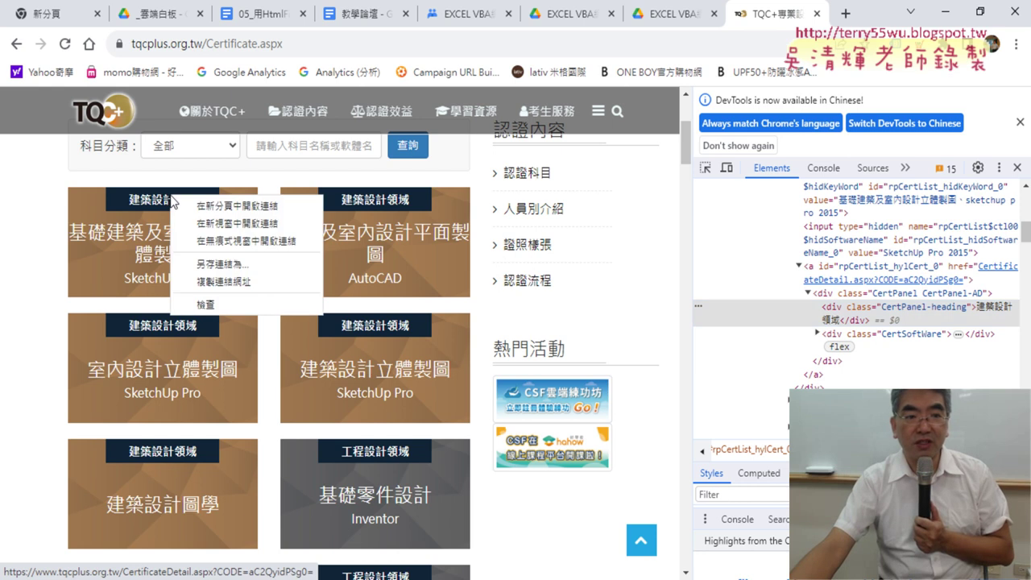
click(194, 304)
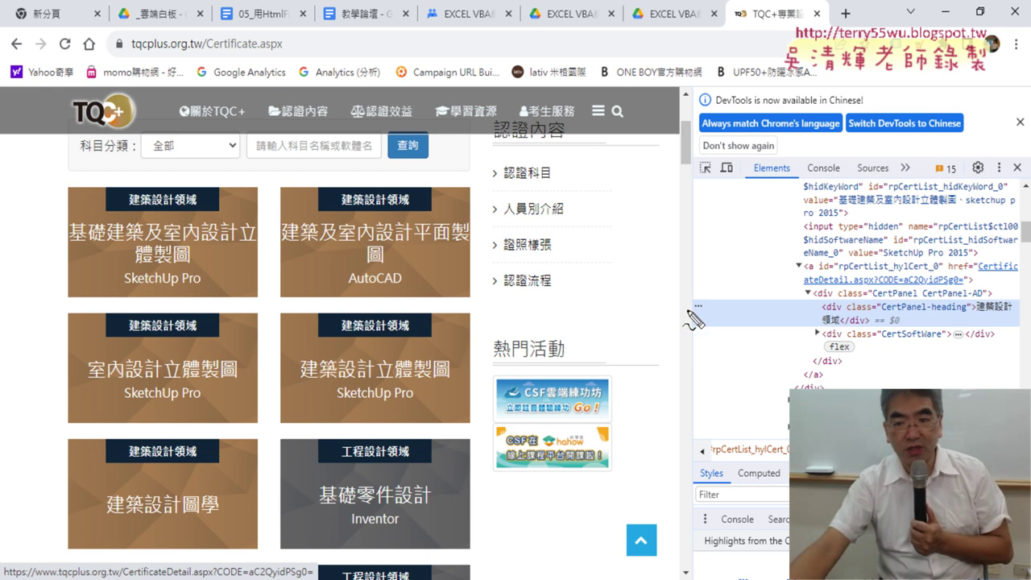
mouse_move(687, 296)
mouse_down()
mouse_move(684, 329)
mouse_move(1012, 327)
mouse_up()
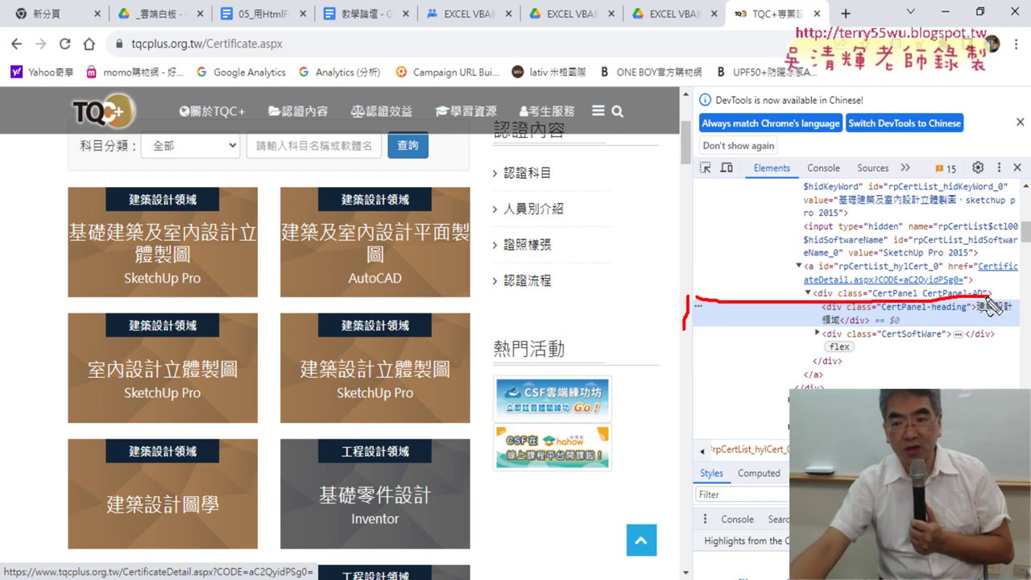
drag(697, 327, 1011, 324)
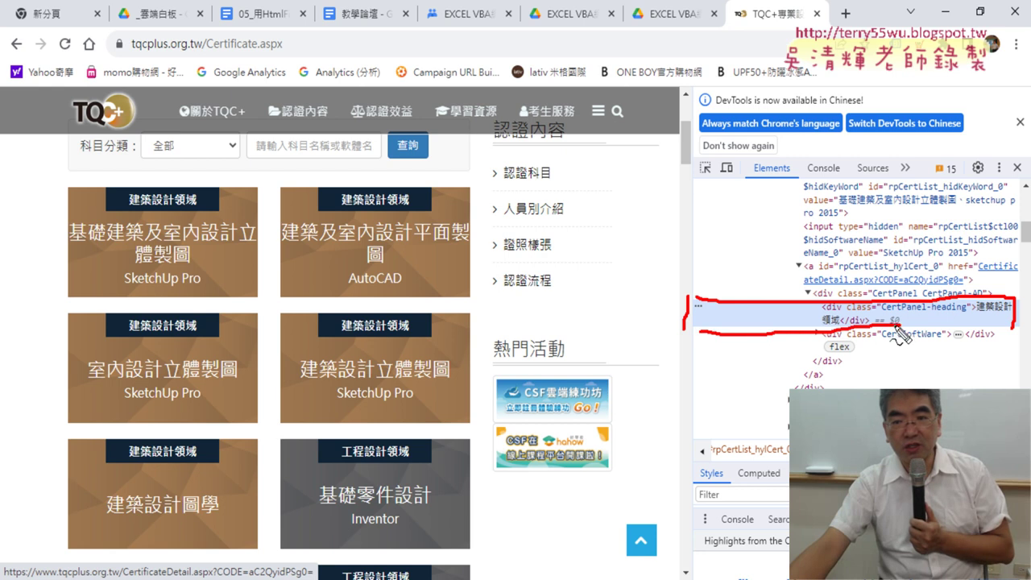
mouse_move(198, 211)
mouse_down()
mouse_move(128, 214)
mouse_move(193, 187)
mouse_move(211, 216)
mouse_move(228, 155)
mouse_move(556, 242)
mouse_move(681, 327)
mouse_move(624, 324)
mouse_up()
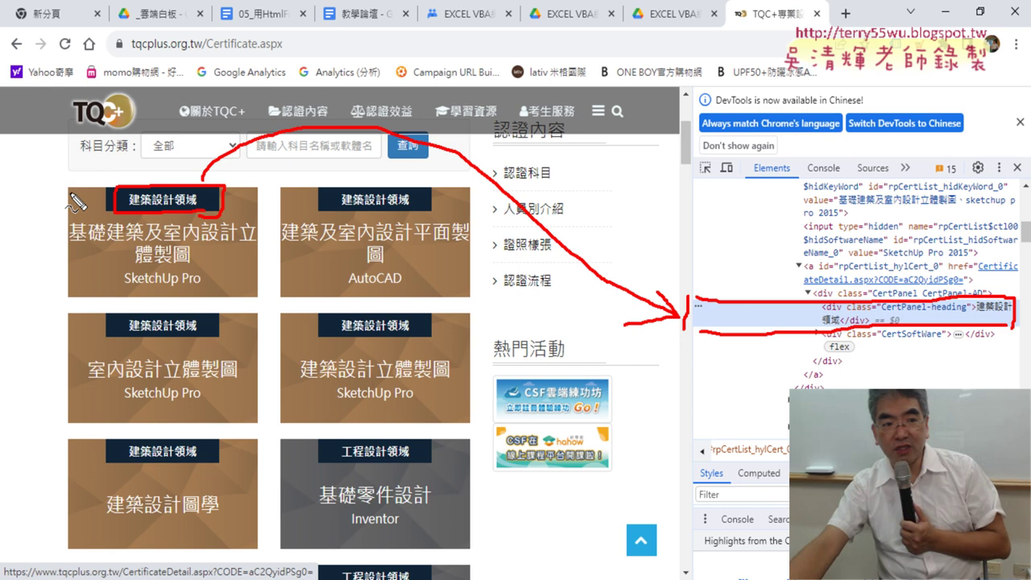
drag(66, 190, 61, 292)
mouse_move(70, 172)
mouse_down()
mouse_move(268, 274)
mouse_move(262, 295)
mouse_up()
drag(65, 295, 264, 293)
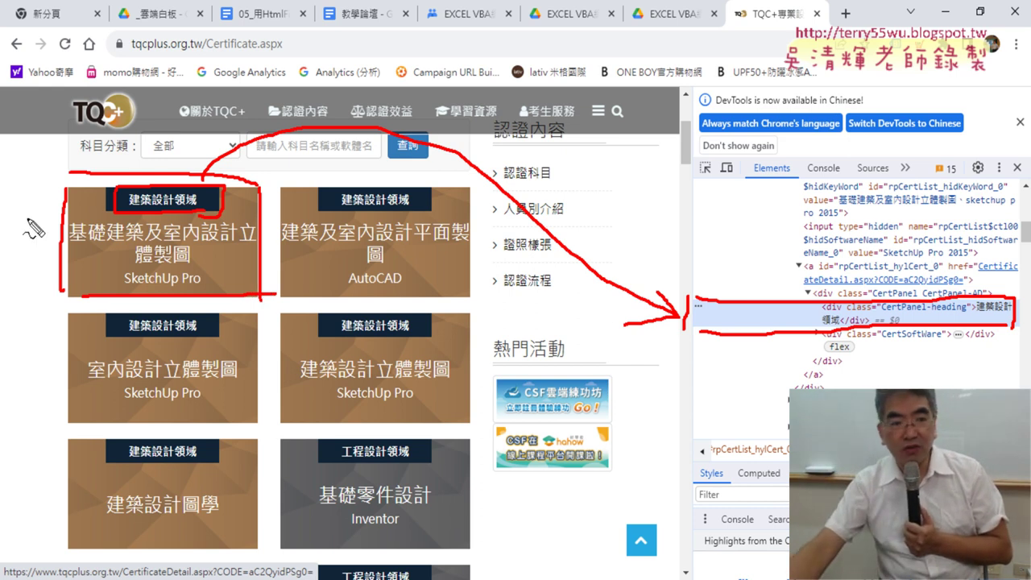
drag(99, 188, 99, 211)
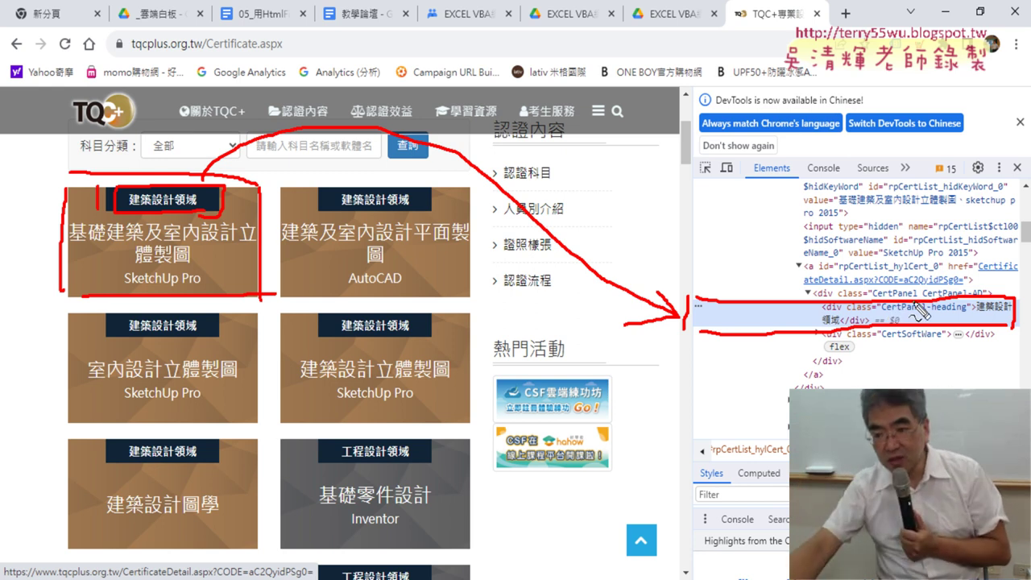
- Clear the annotations and minimize Chrome to show the scraping macro code
key(Escape)
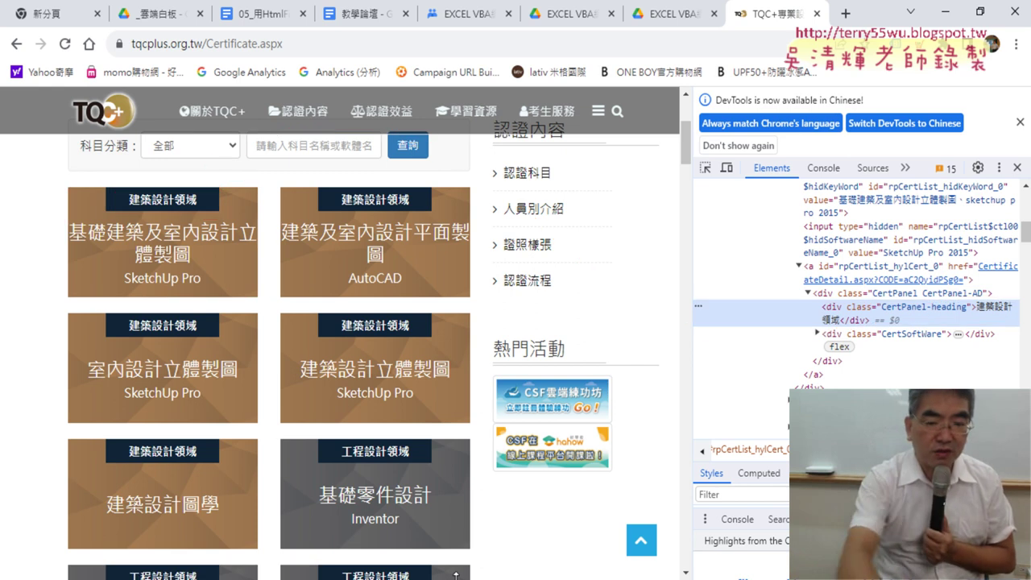
key(alt+Tab)
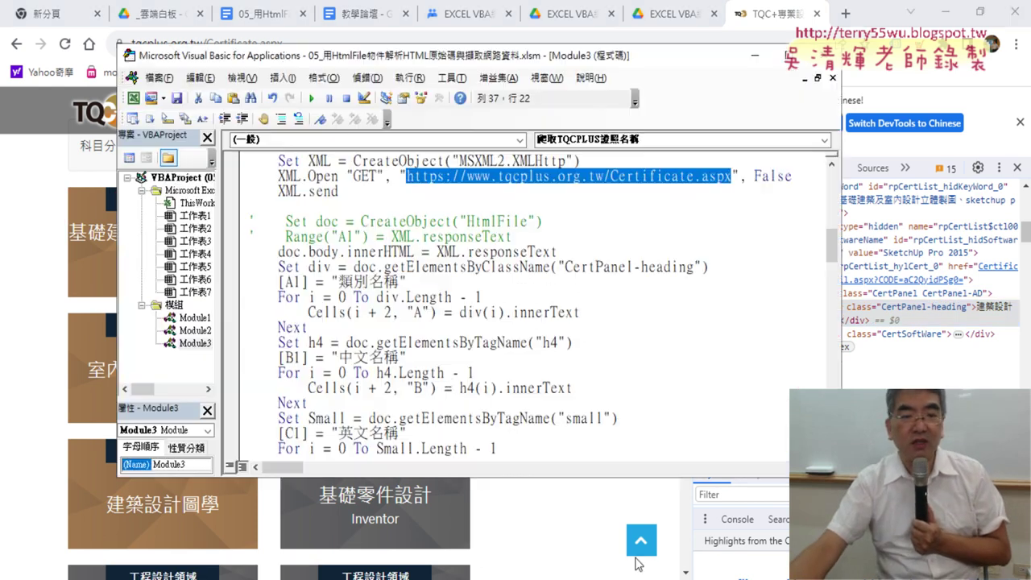
click(944, 12)
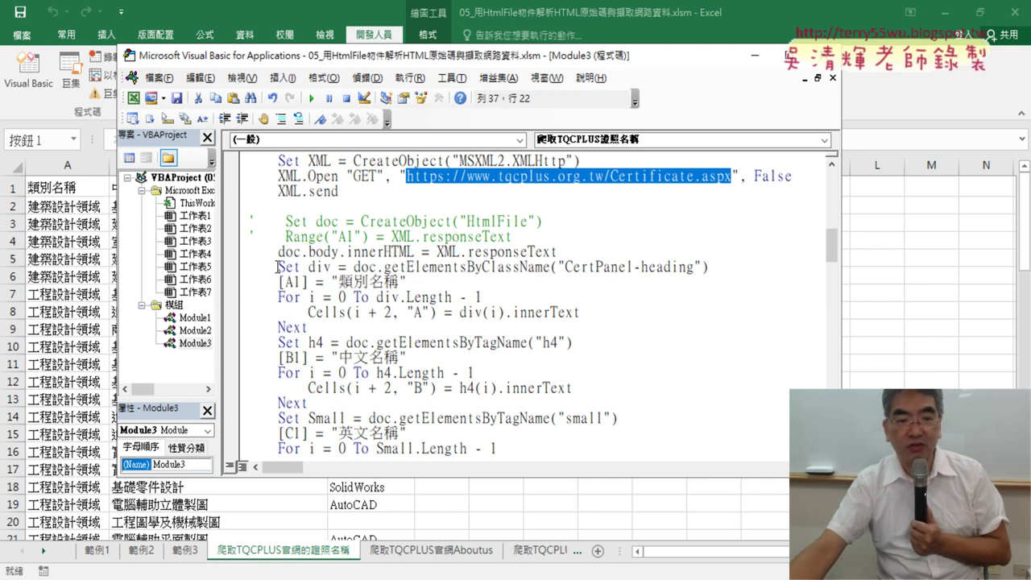
- Highlight the CertPanel-heading collection, the For loop from 0 to div.Length, and the h4 and small tags
drag(277, 267, 639, 277)
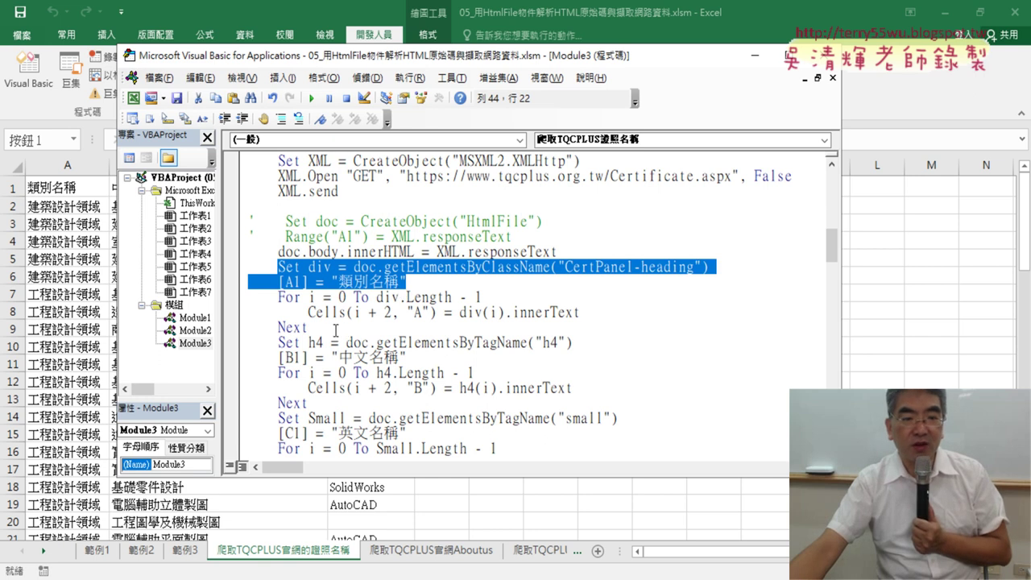
drag(335, 330, 248, 296)
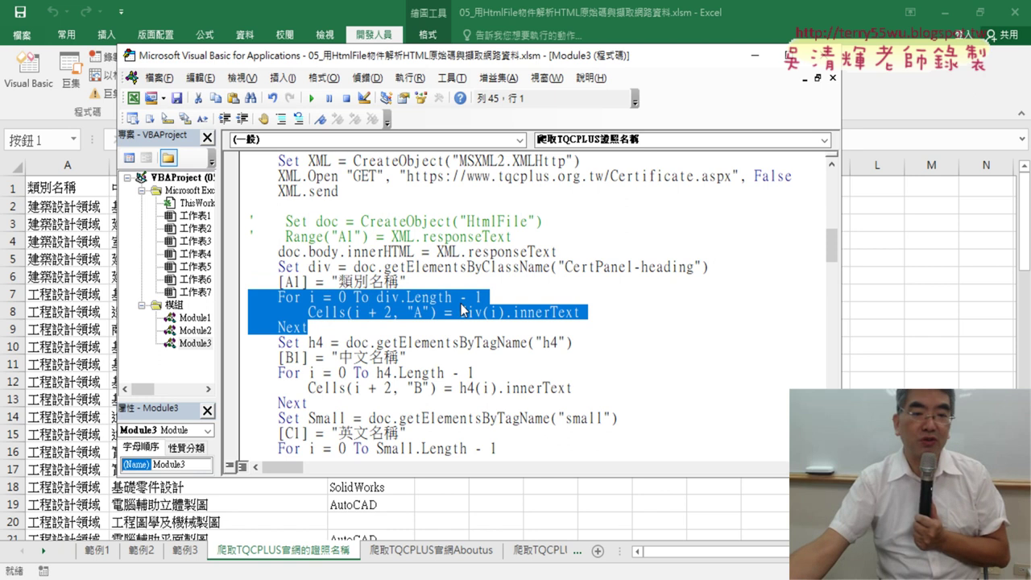
click(352, 298)
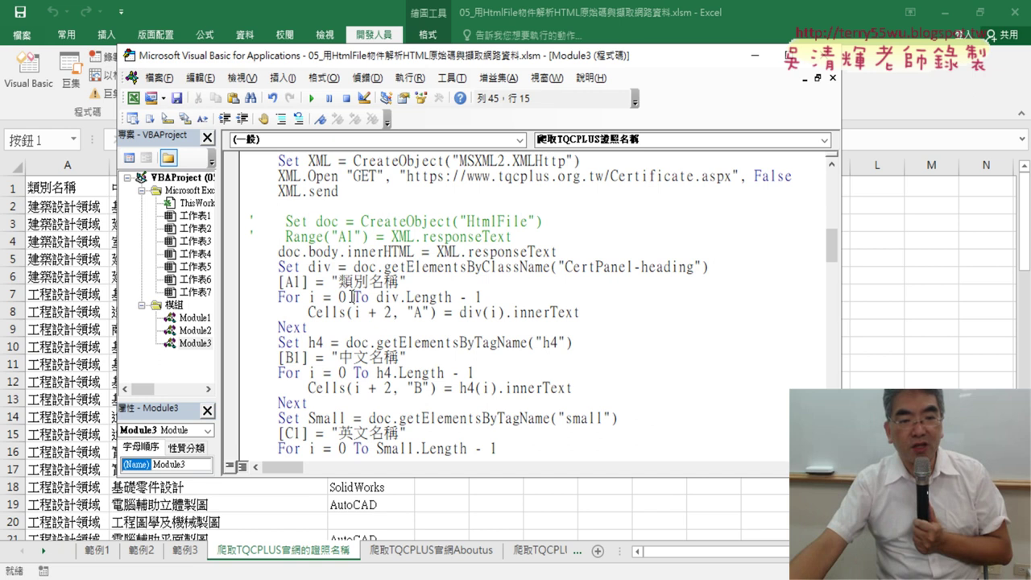
drag(374, 298, 434, 295)
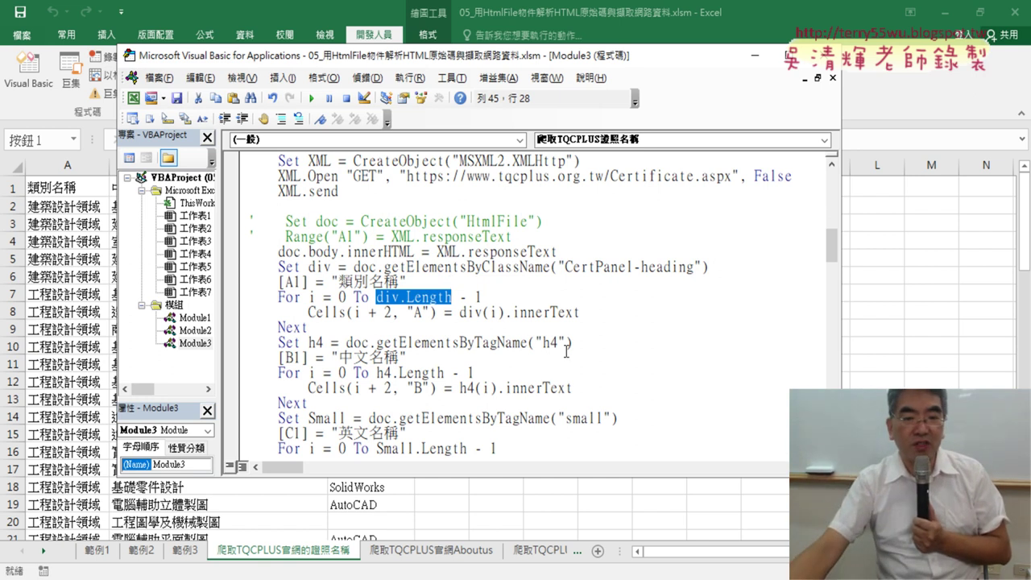
drag(564, 342, 551, 342)
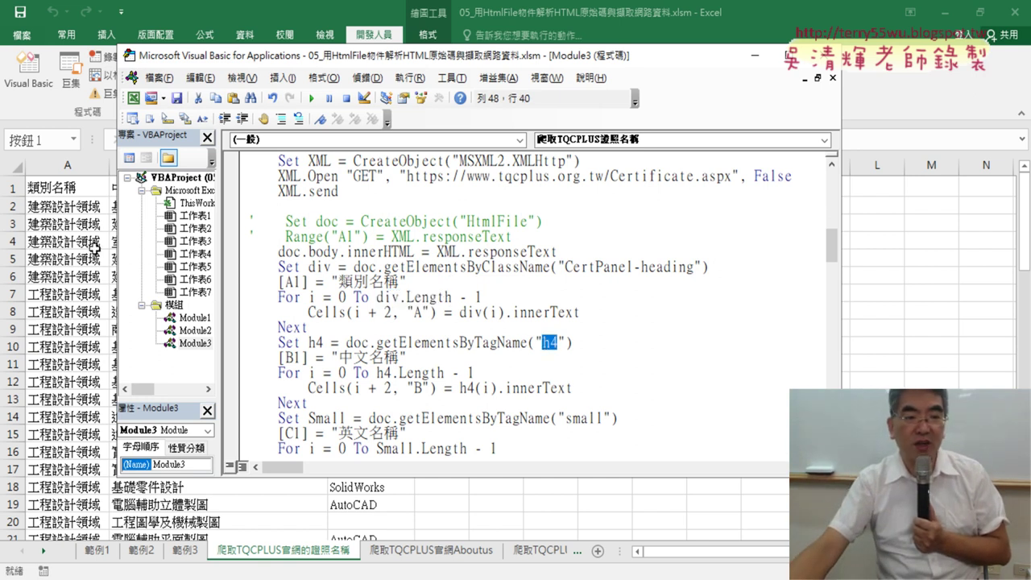
drag(606, 420, 588, 419)
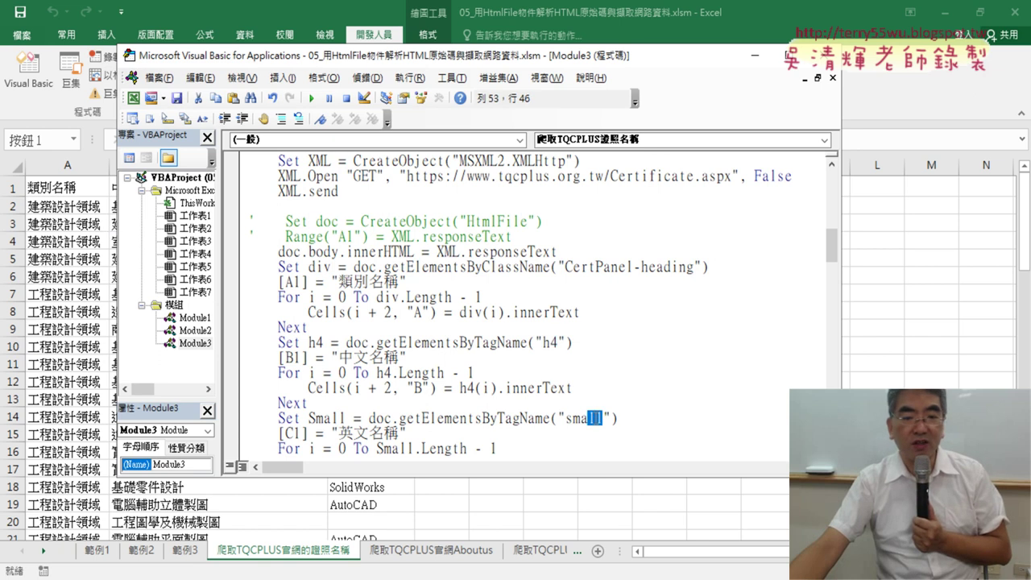
scroll(385, 398, down, 2)
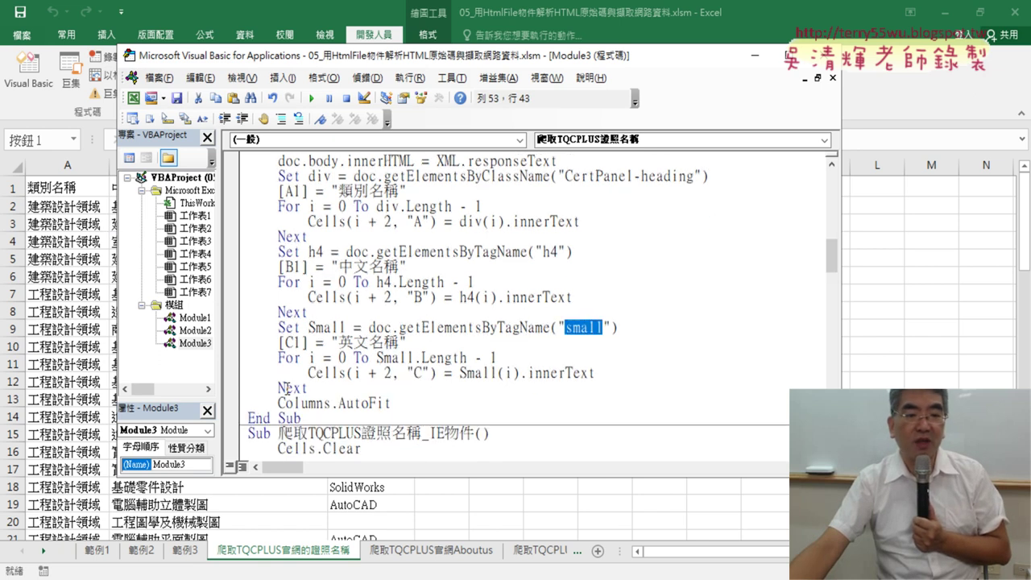
click(48, 311)
- Clear all cells and rerun the certificate scraping macro, then switch to the Certificate.aspx page
click(18, 167)
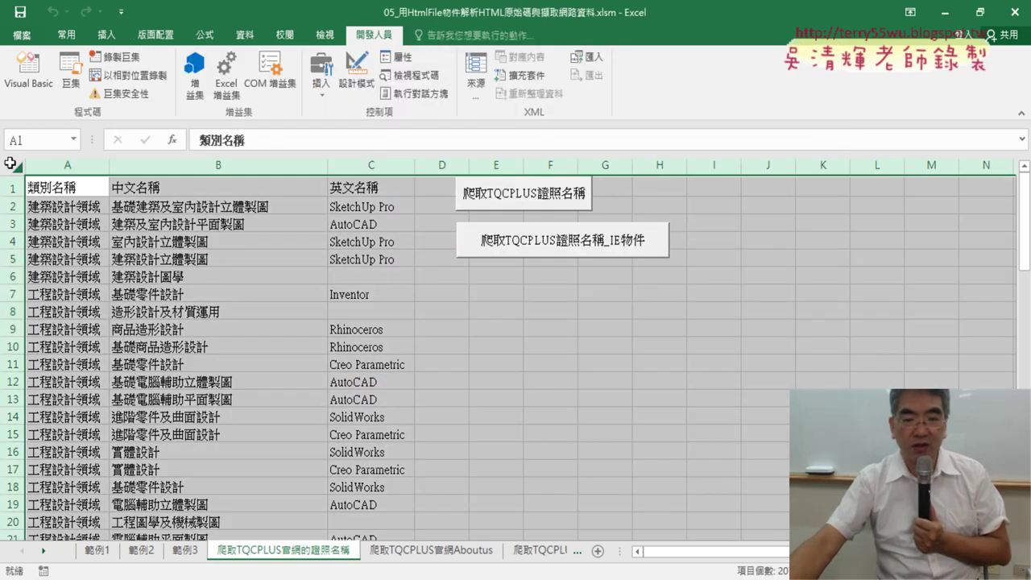
key(Delete)
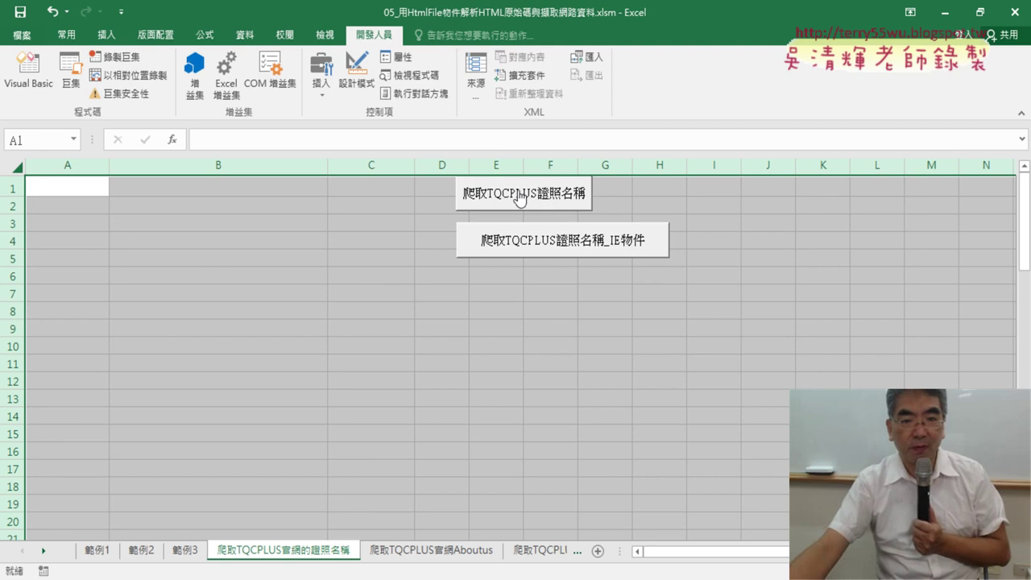
click(519, 200)
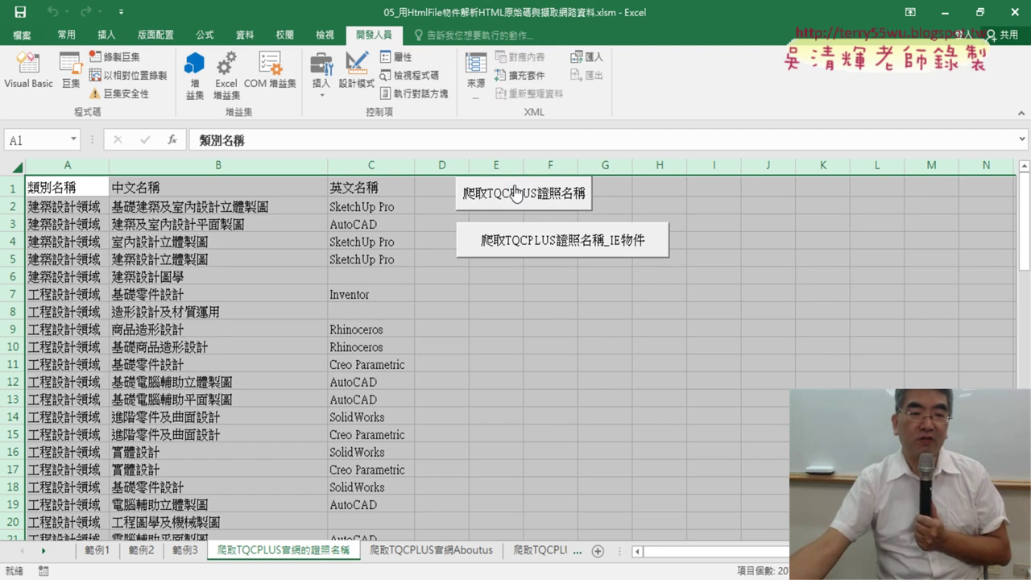
click(509, 364)
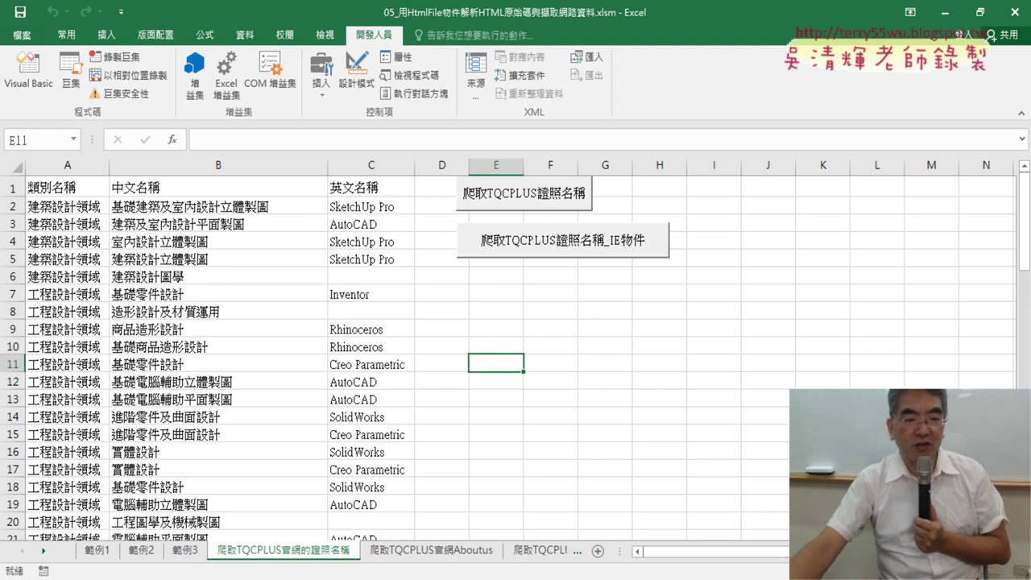
key(alt+Tab)
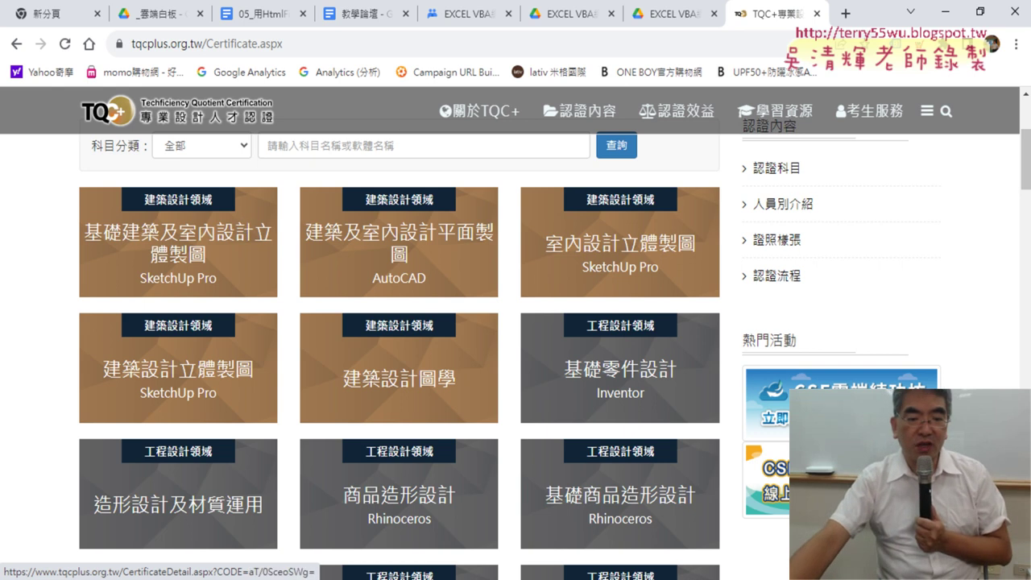
- In Sub 爬取TQCPLUS證照名稱, highlight the HtmlFile line, MSHTML.HTMLDocument, doc, getElementsByClassName and getElementsByTagName
key(alt+Tab)
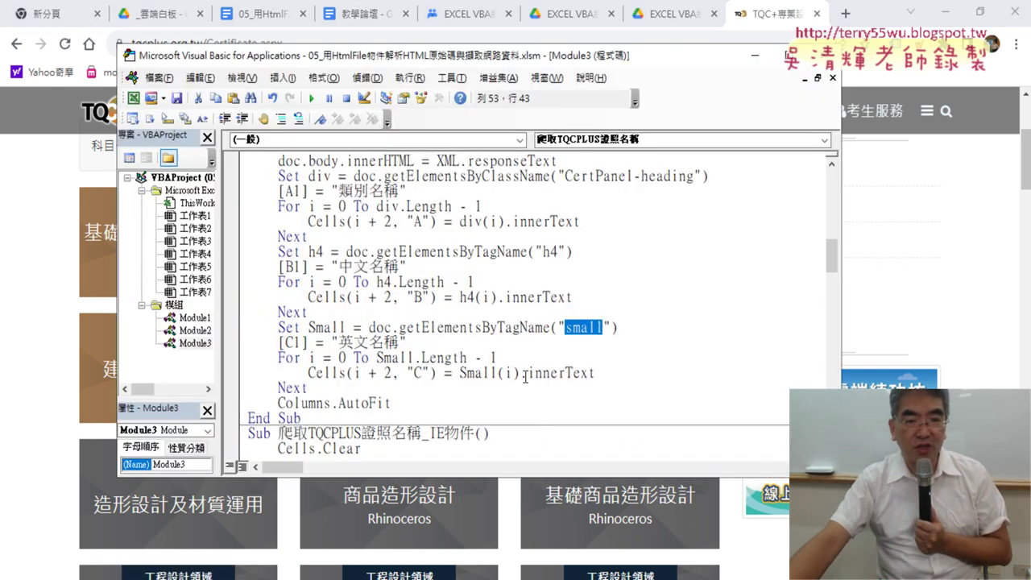
scroll(525, 375, up, 2)
scroll(499, 330, up, 1)
scroll(479, 286, up, 1)
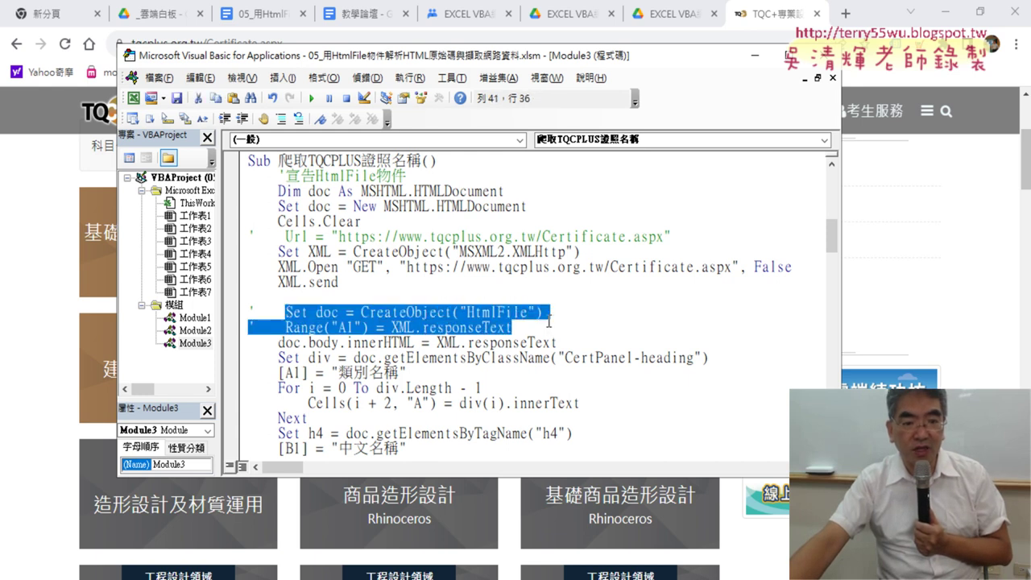
drag(283, 312, 553, 319)
drag(526, 206, 384, 208)
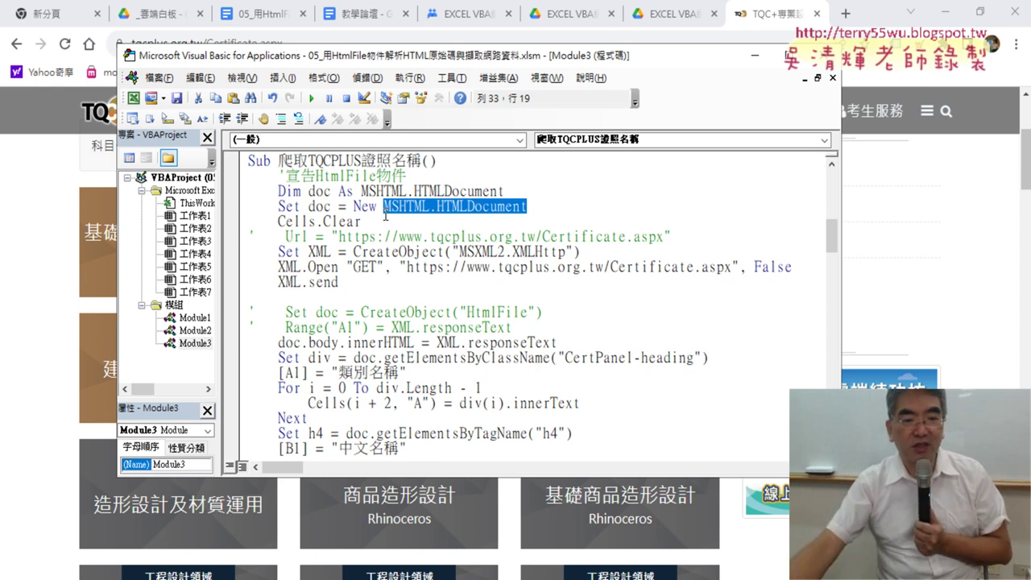
drag(332, 206, 323, 207)
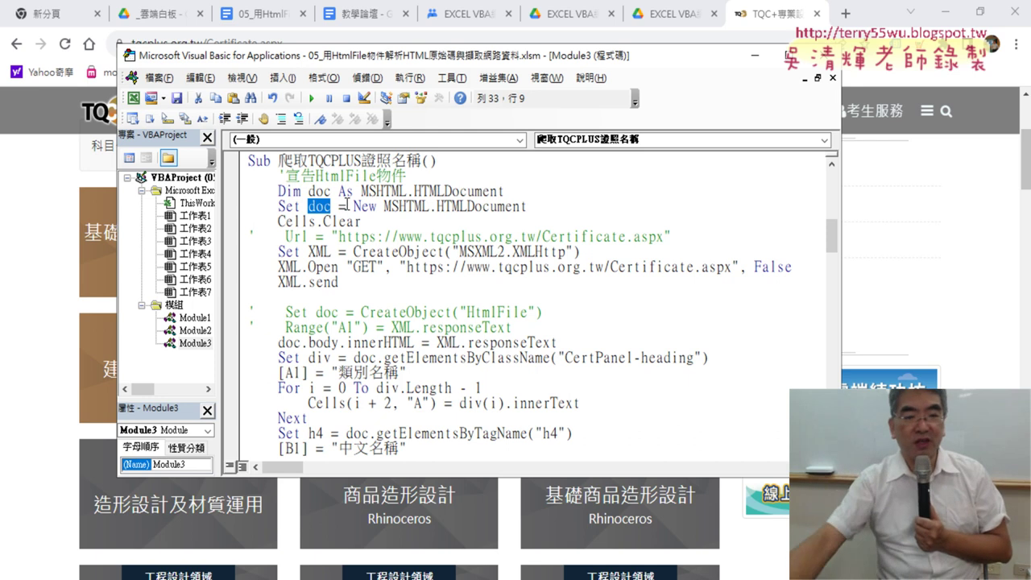
drag(384, 360, 550, 359)
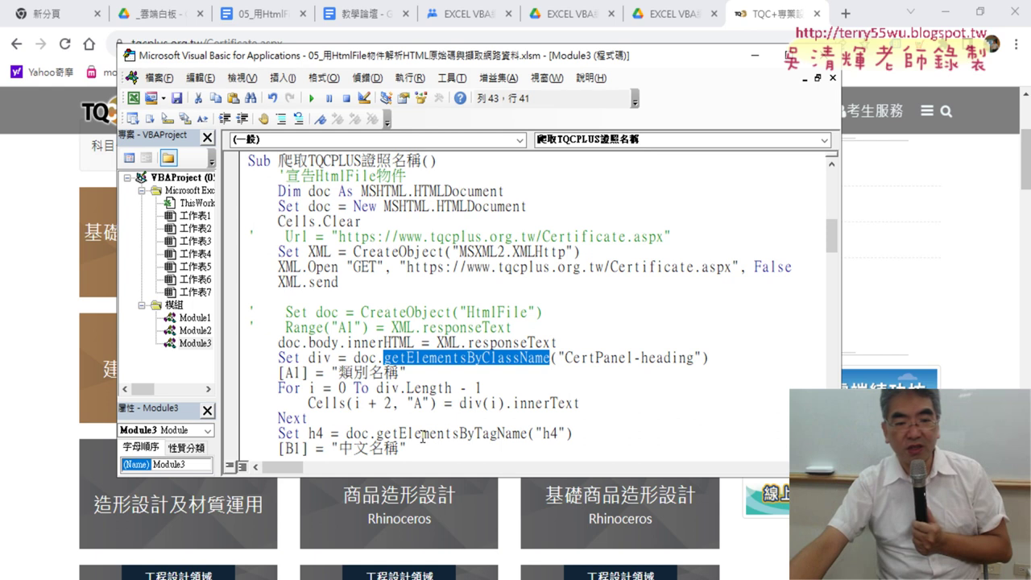
drag(377, 434, 518, 435)
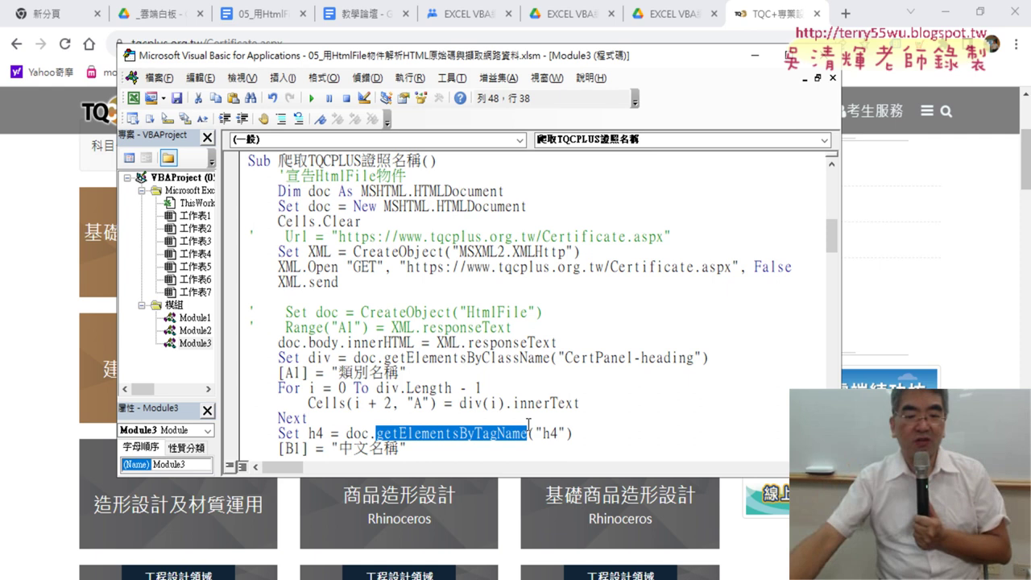
key(alt+F11)
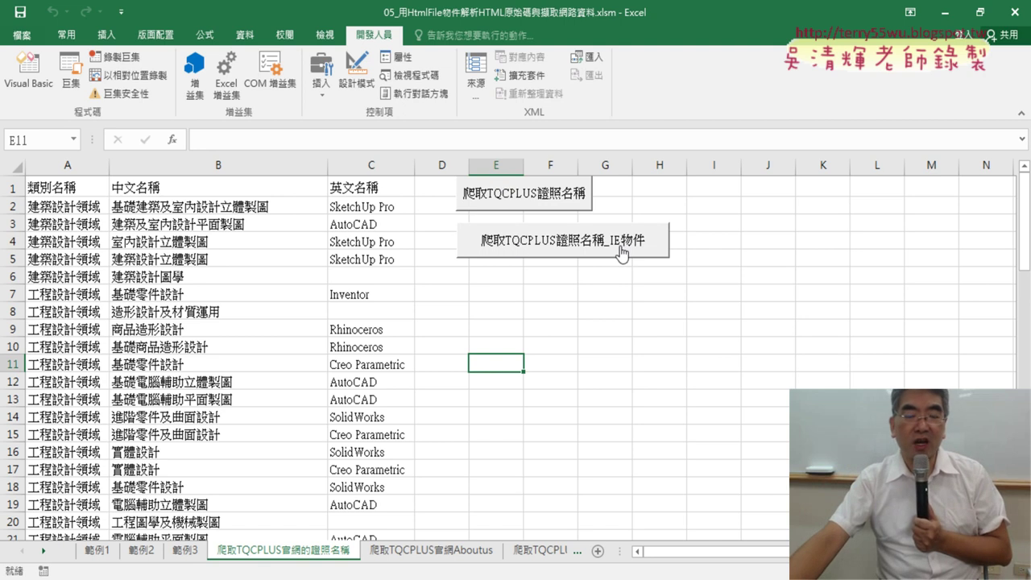
- Reopen the macro in a wider editor and highlight the Certificate.aspx URL and the responseText/innerHTML line
click(28, 71)
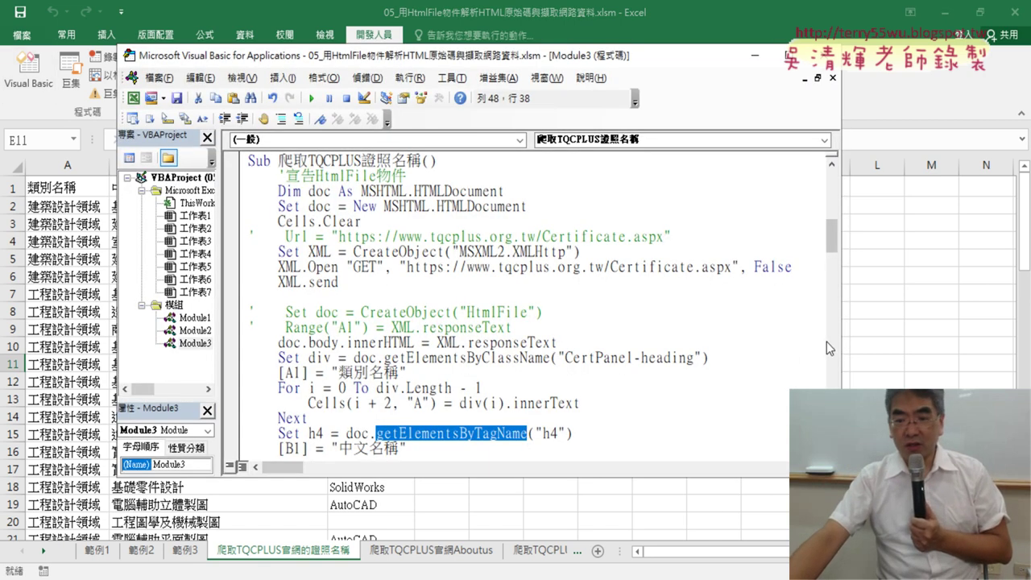
drag(843, 341, 974, 341)
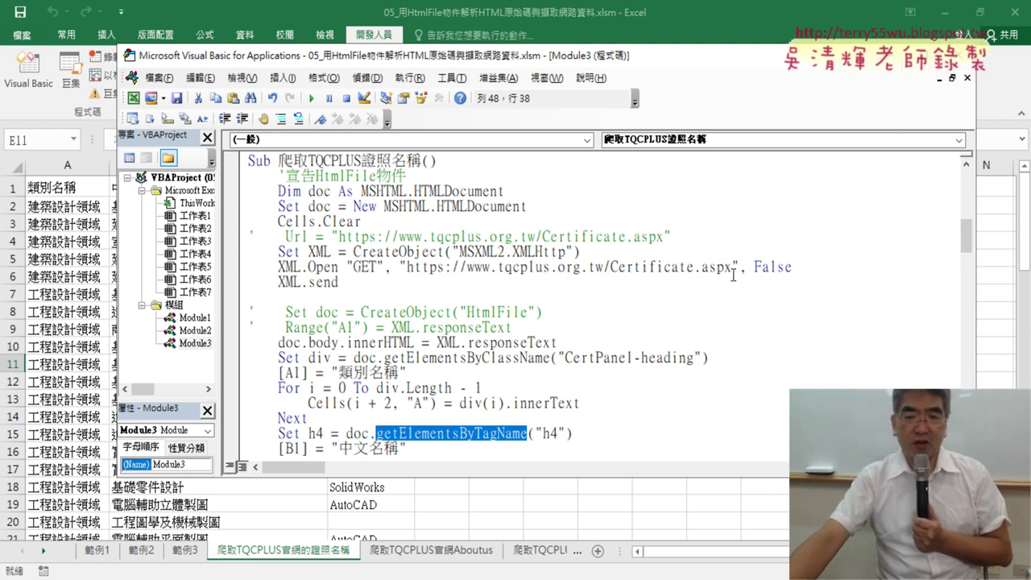
drag(733, 270, 408, 268)
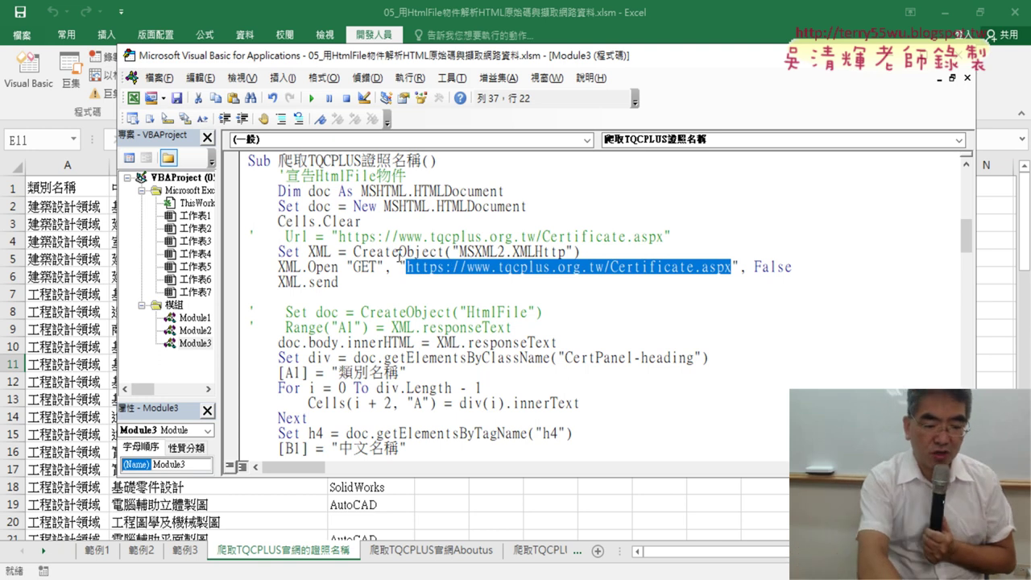
drag(506, 268, 570, 388)
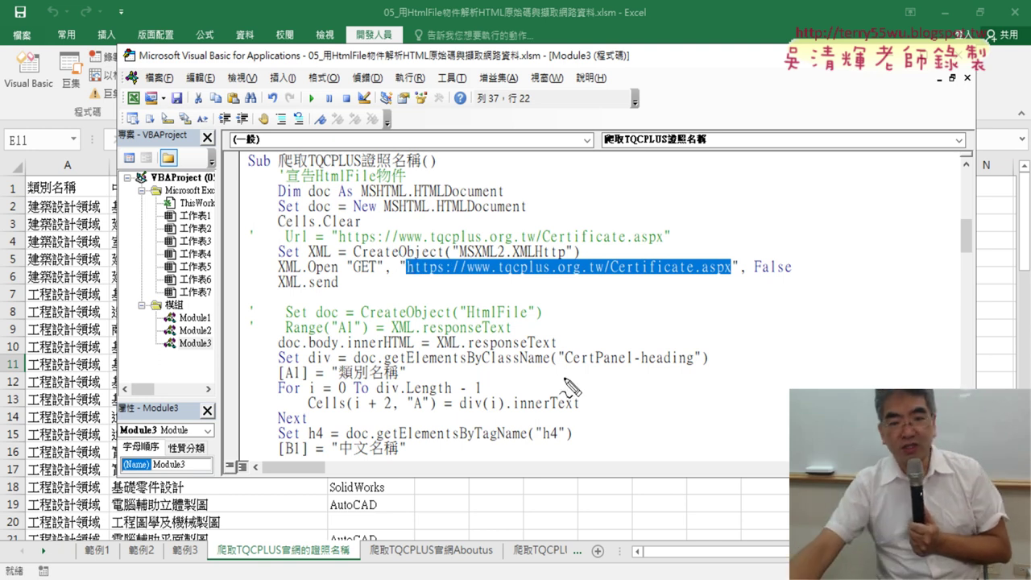
drag(556, 347, 464, 352)
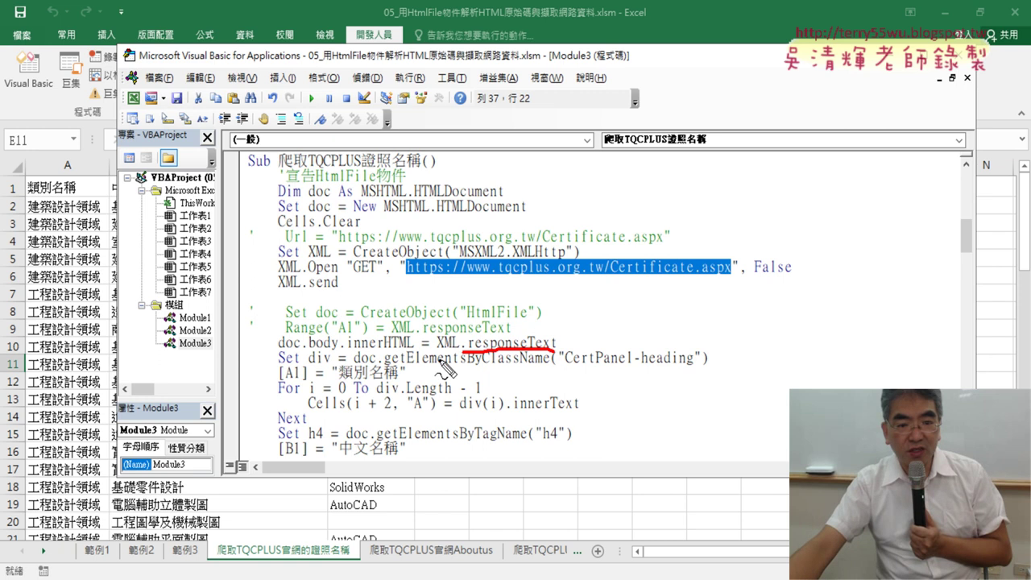
mouse_move(477, 352)
mouse_down()
mouse_move(253, 349)
mouse_move(252, 256)
mouse_move(810, 240)
mouse_move(828, 340)
mouse_move(628, 354)
mouse_move(560, 348)
mouse_up()
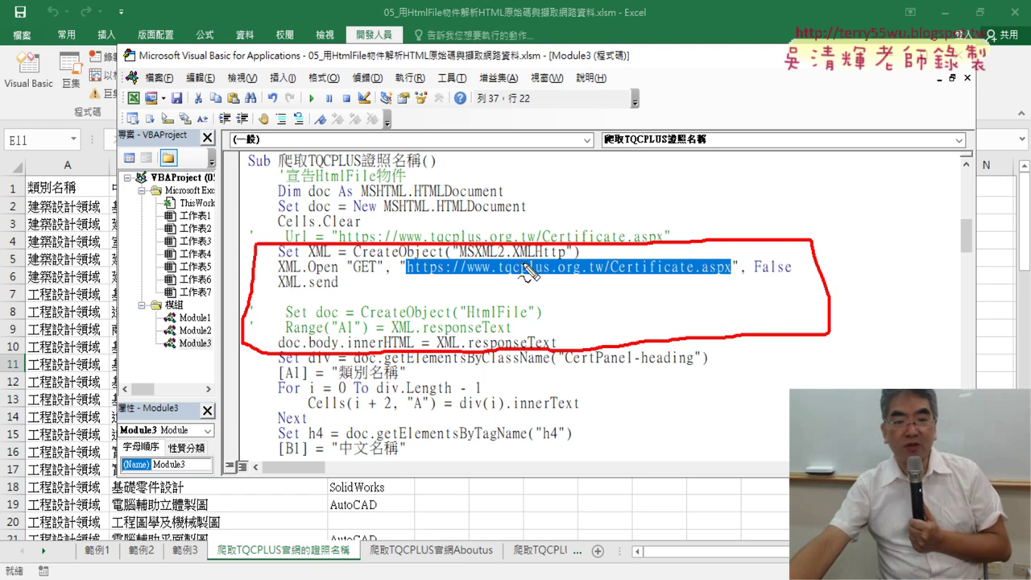
- Underline the site name, GET and the send call, then mark the request-and-parse block
drag(521, 261, 555, 261)
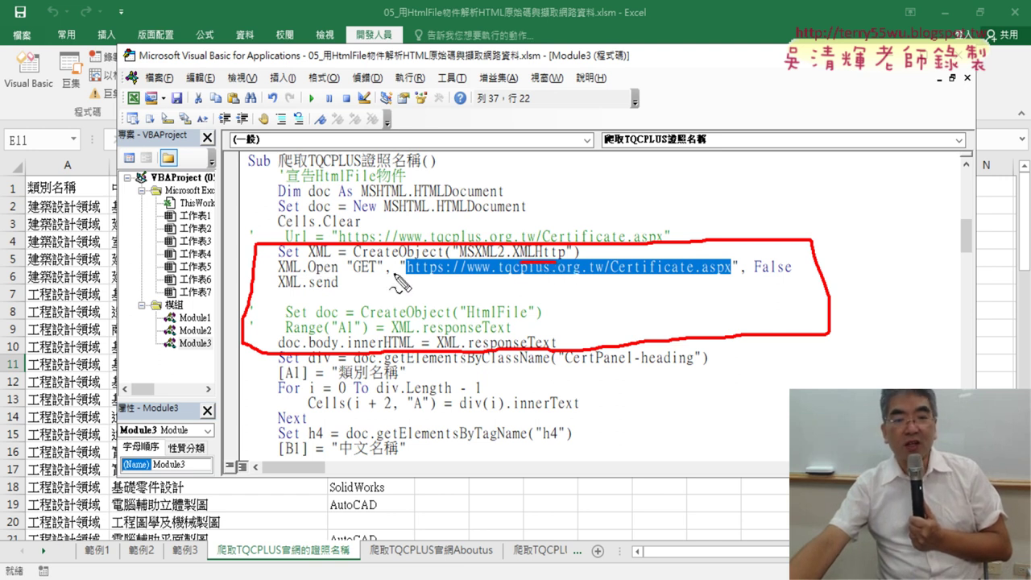
drag(361, 274, 375, 275)
drag(443, 275, 556, 274)
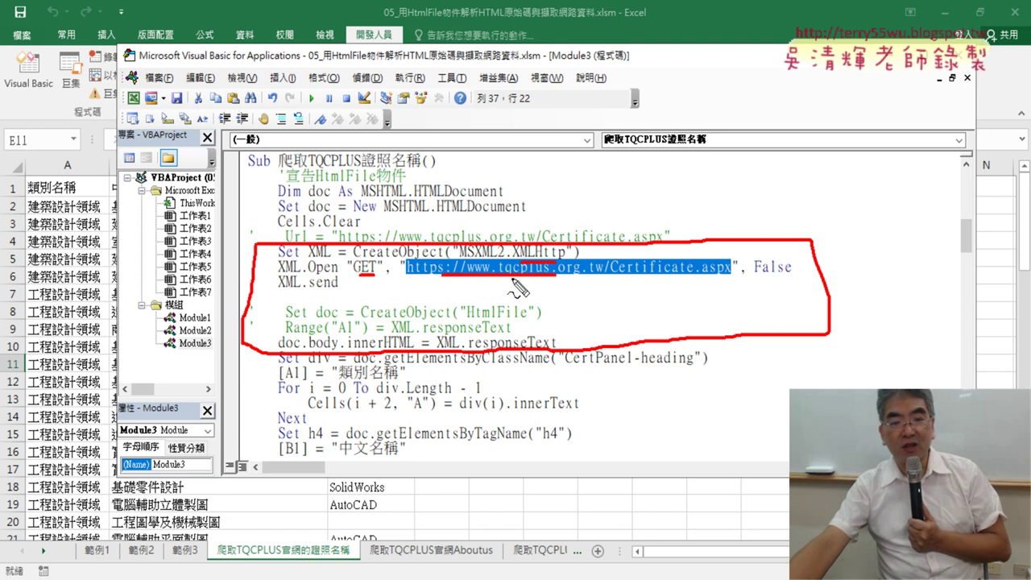
drag(310, 289, 338, 289)
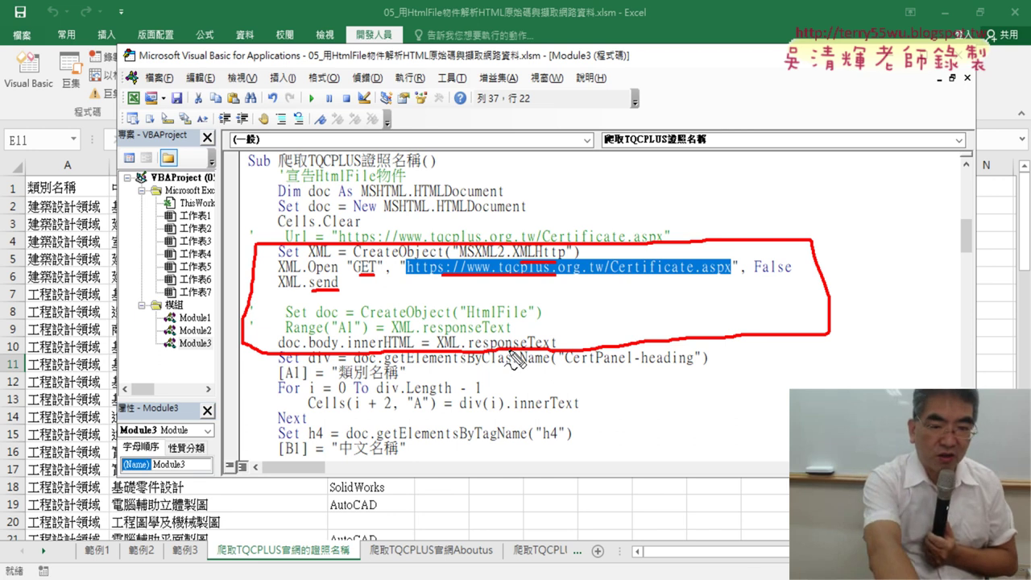
key(Escape)
mouse_move(560, 343)
mouse_down()
mouse_move(330, 314)
mouse_move(241, 267)
mouse_move(237, 248)
mouse_up()
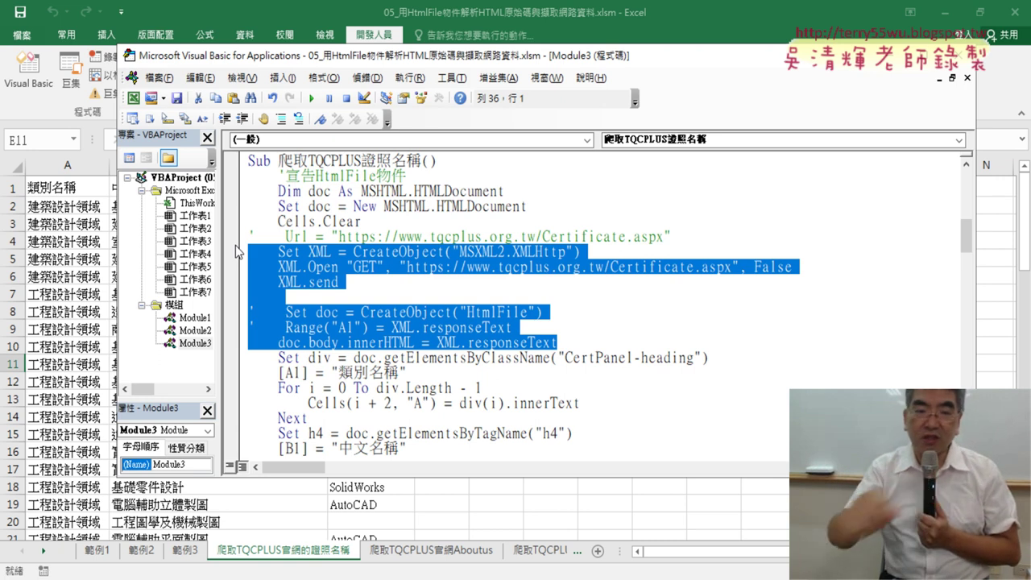
- Open the 爬取TQCPLUS證照名稱_IE物件 button's macro code and mark its four numbered setup steps
click(994, 349)
right_click(550, 242)
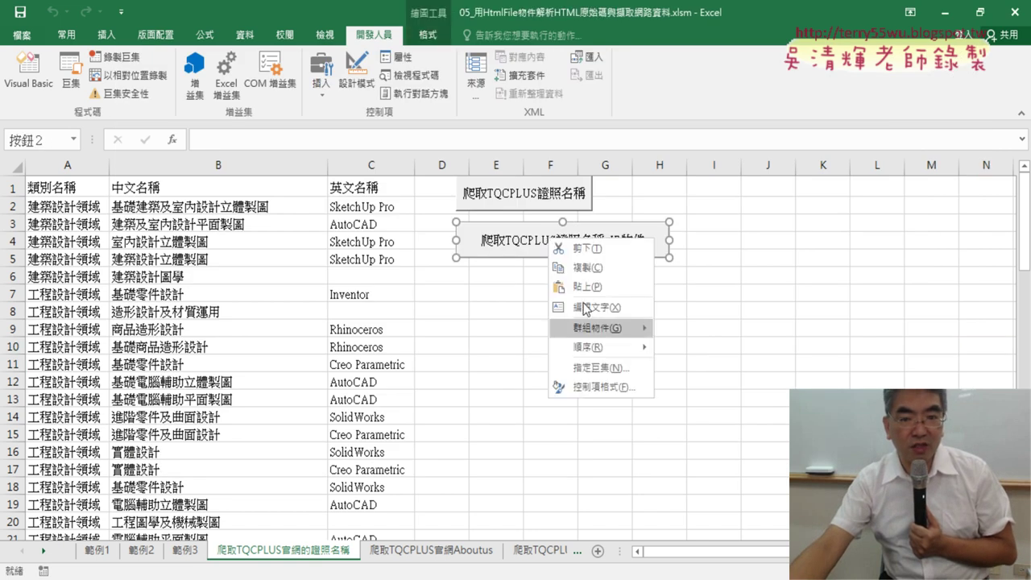
click(599, 369)
click(950, 204)
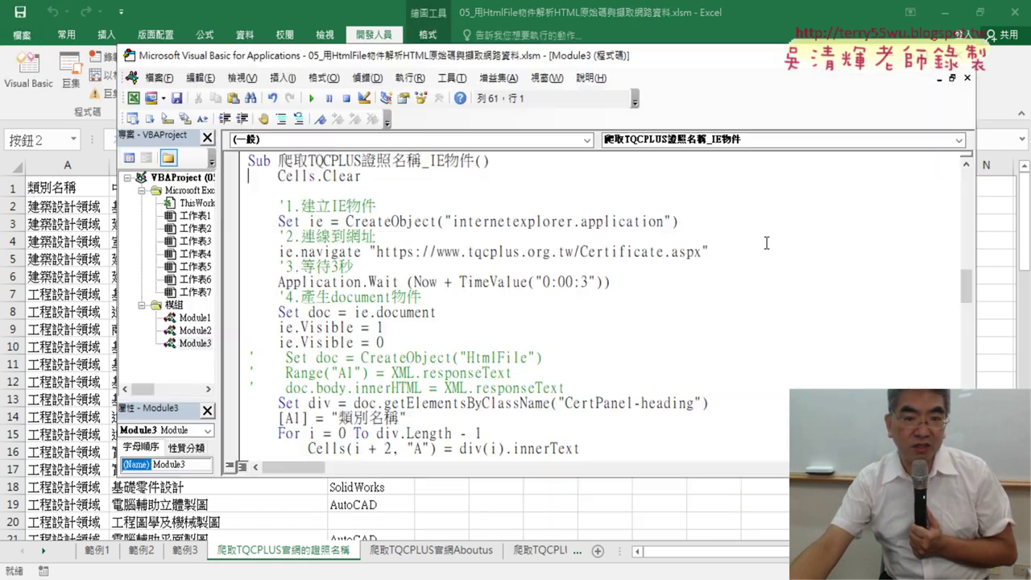
click(239, 225)
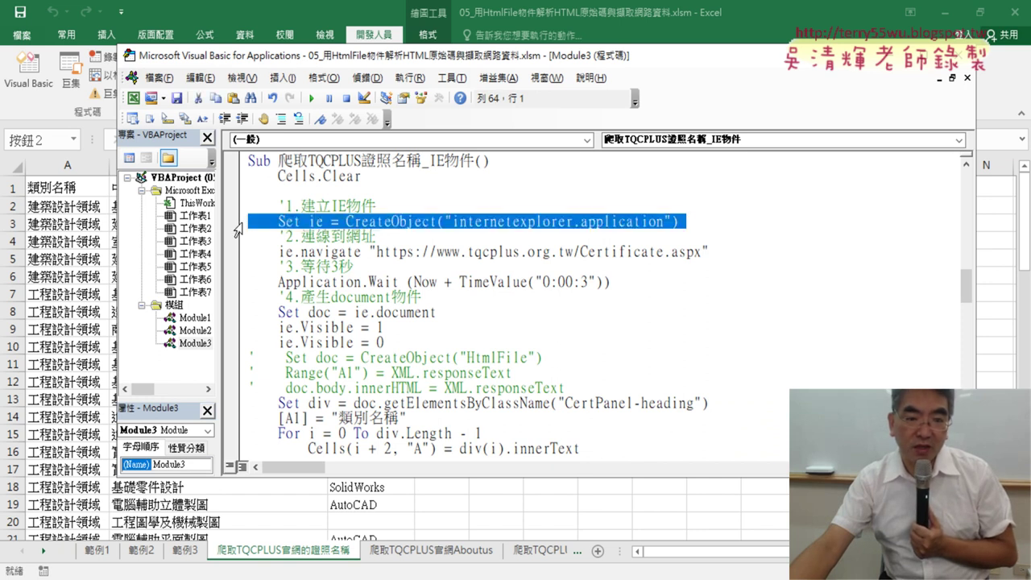
drag(237, 230, 225, 313)
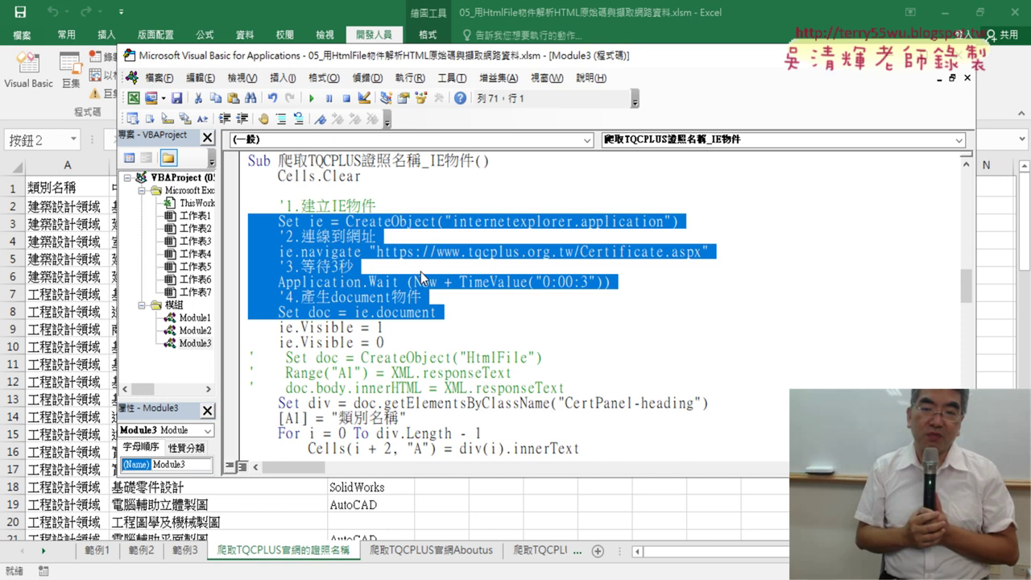
click(466, 222)
- Highlight the ie variable, CreateObject("internetexplorer.application"), the navigate URL and ie.document
double_click(321, 222)
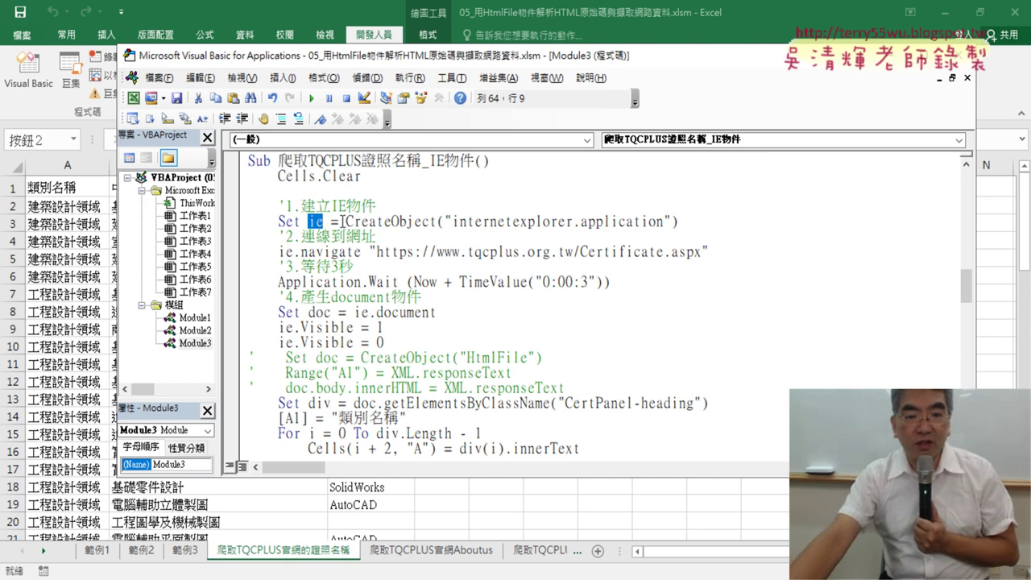
drag(342, 221, 434, 228)
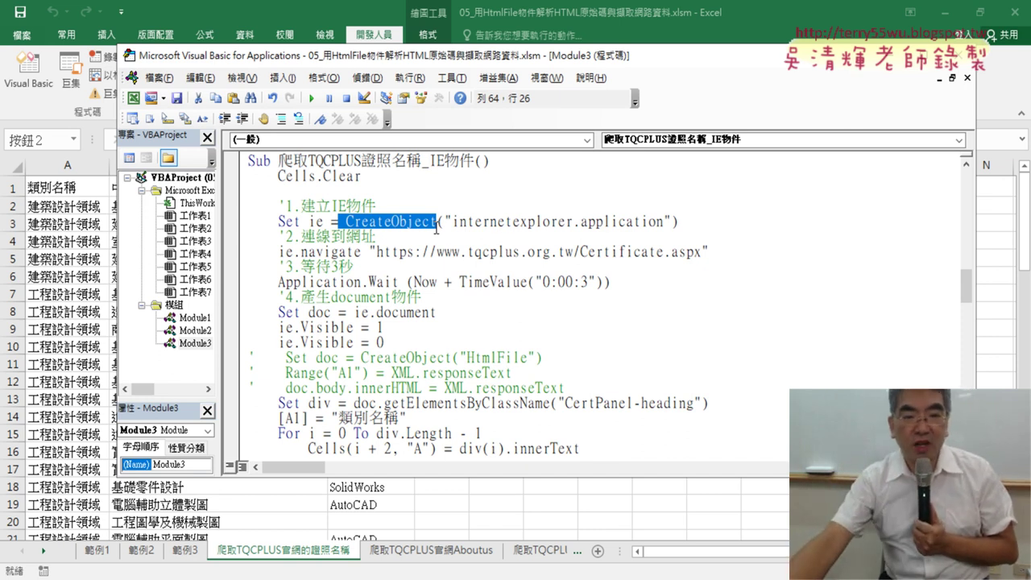
drag(453, 222, 499, 226)
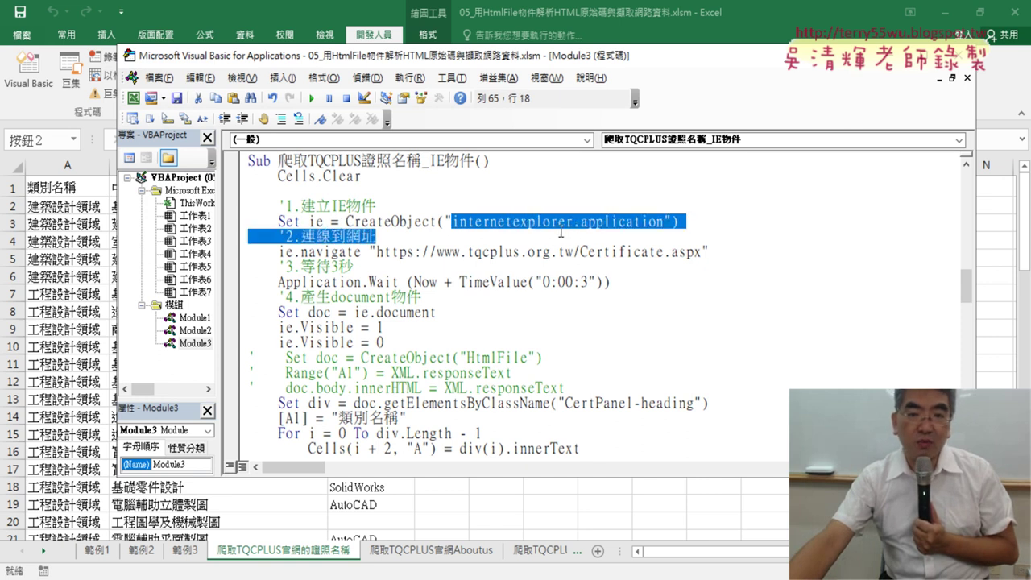
drag(513, 228, 670, 223)
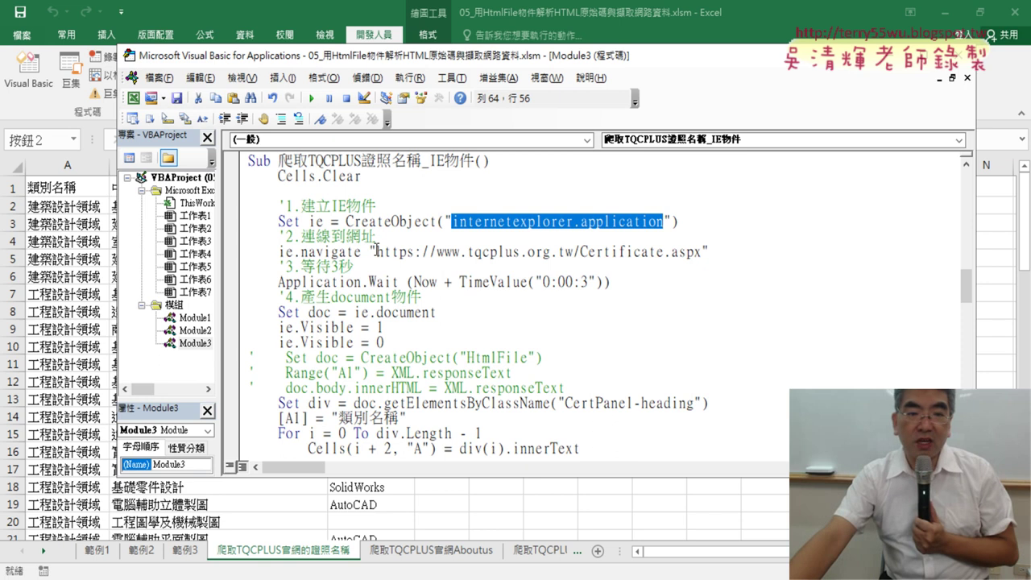
drag(377, 254, 702, 255)
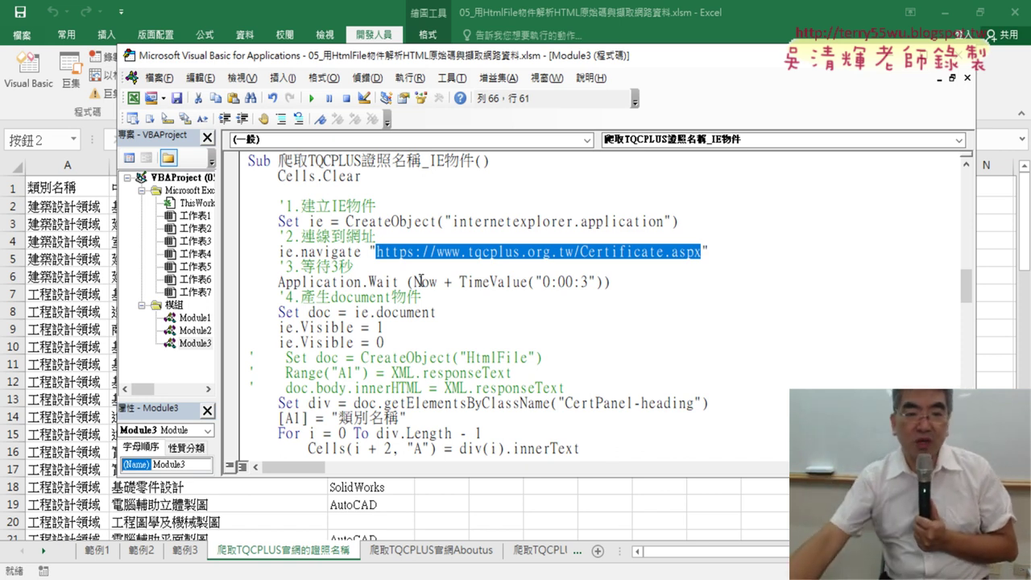
drag(442, 311, 369, 312)
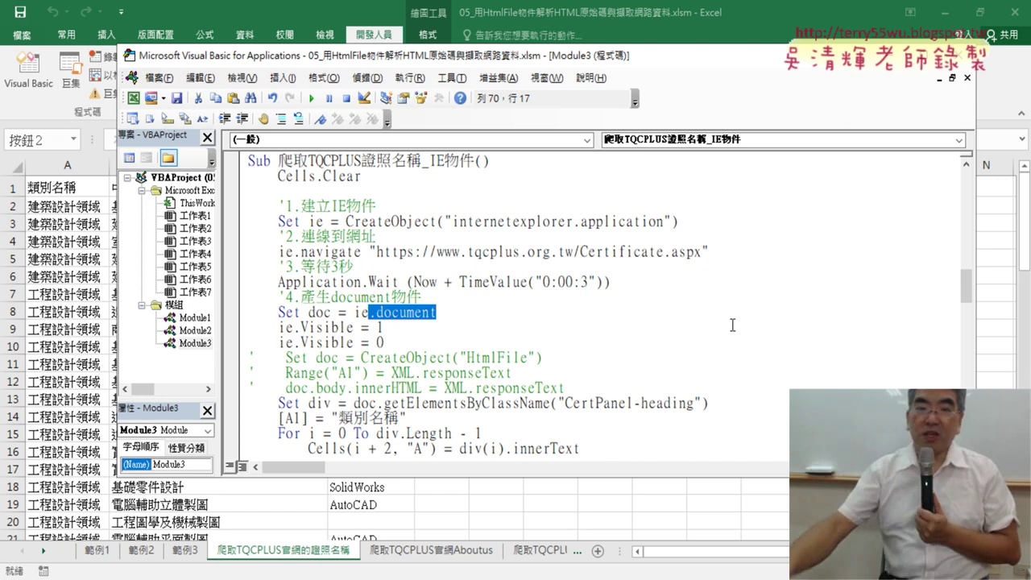
- Highlight the XML.responseText source, the three-second wait and the doc = ie.document assignment
scroll(681, 284, up, 3)
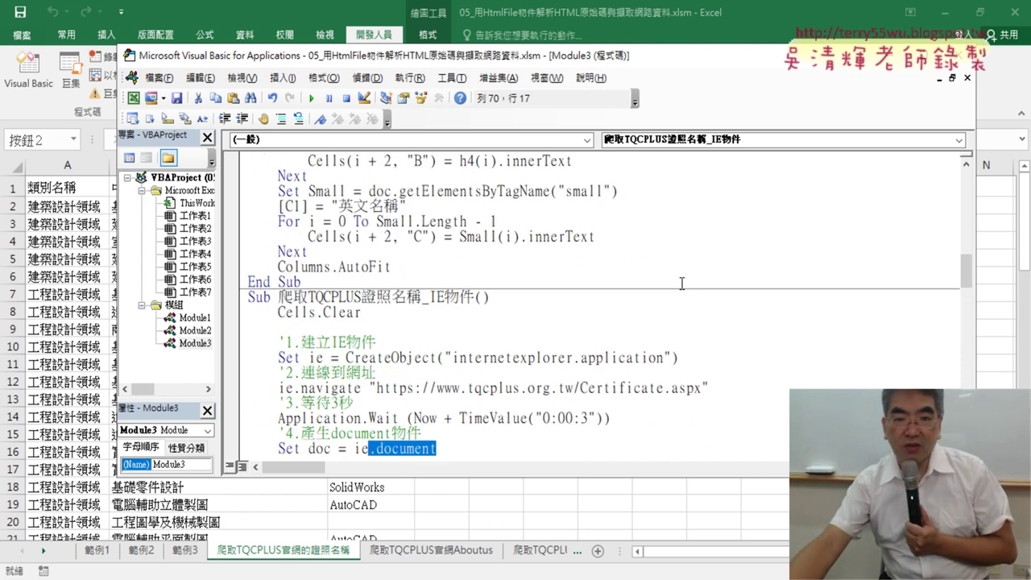
scroll(682, 284, up, 5)
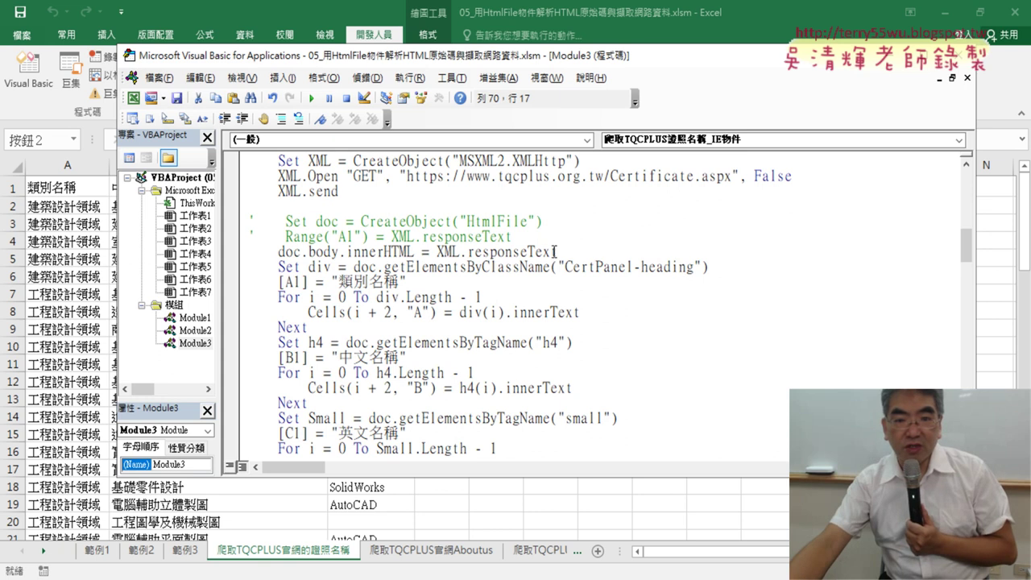
drag(555, 252, 433, 255)
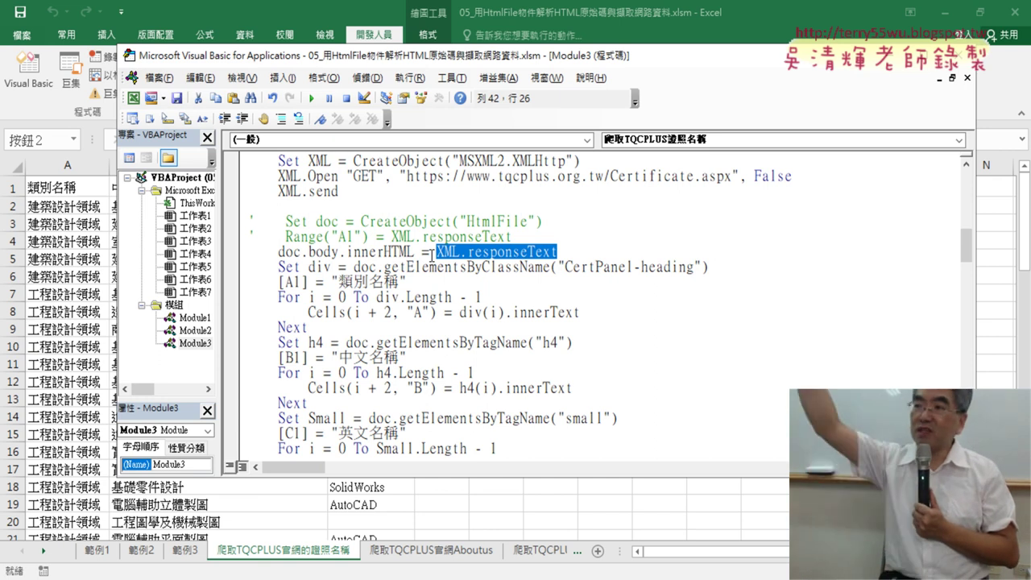
scroll(506, 244, down, 4)
scroll(505, 243, down, 3)
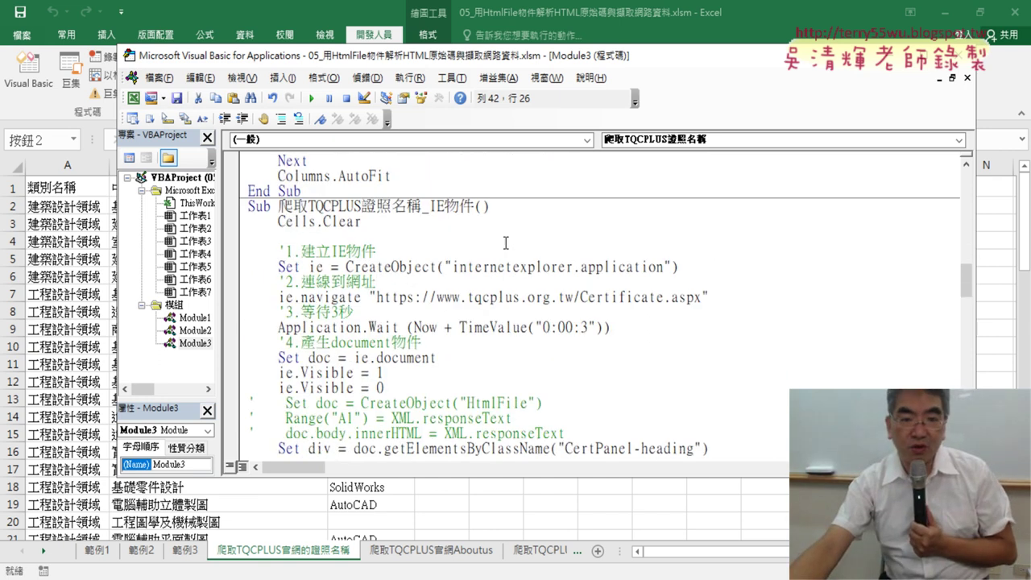
scroll(509, 262, down, 1)
drag(611, 279, 409, 282)
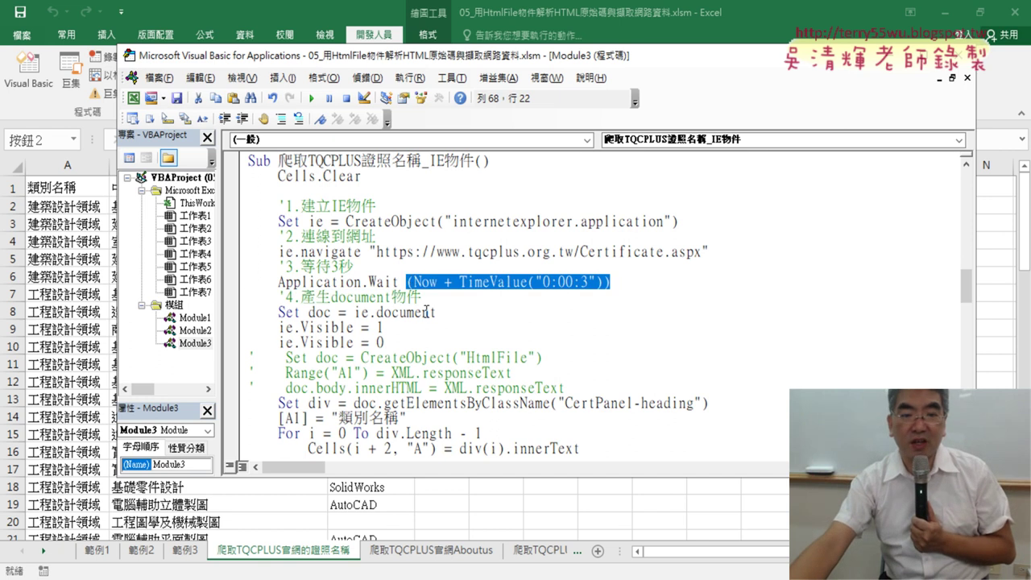
drag(435, 312, 382, 313)
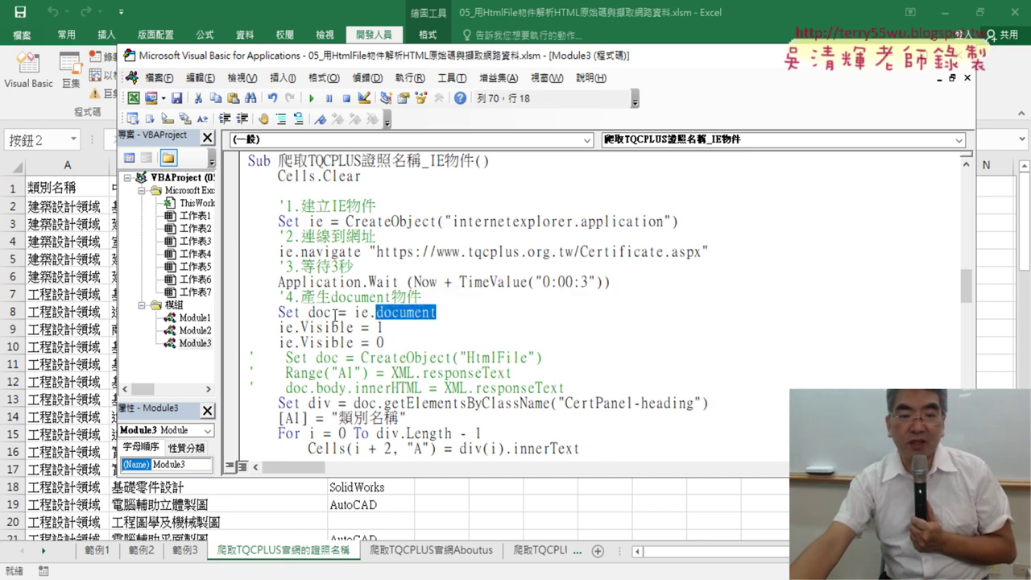
drag(331, 313, 315, 313)
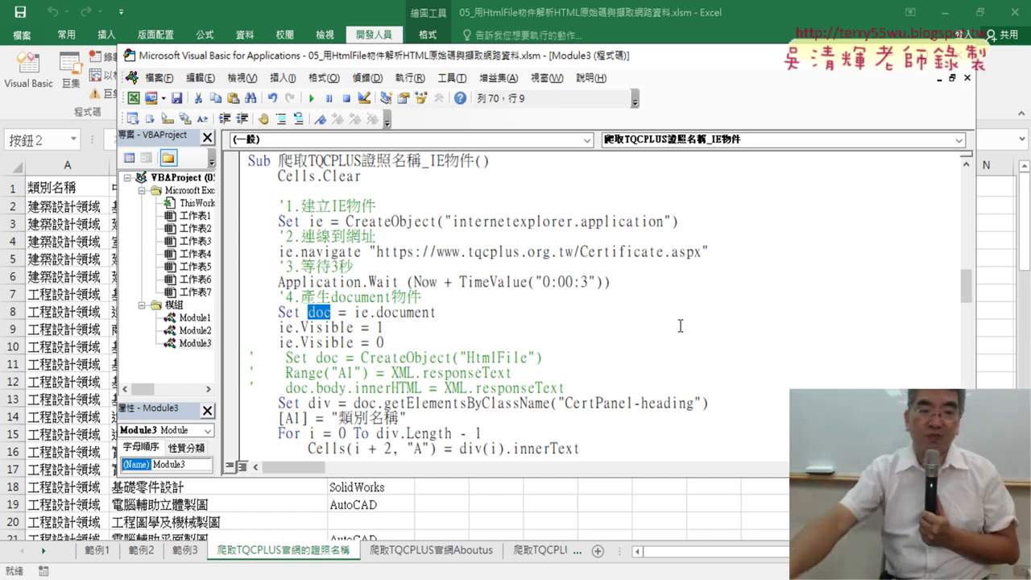
- Highlight the four IE-document steps, then run 爬取TQCPLUS證照名稱_IE物件 from the sheet button
mouse_move(451, 313)
mouse_down()
mouse_move(359, 313)
mouse_move(238, 213)
mouse_up()
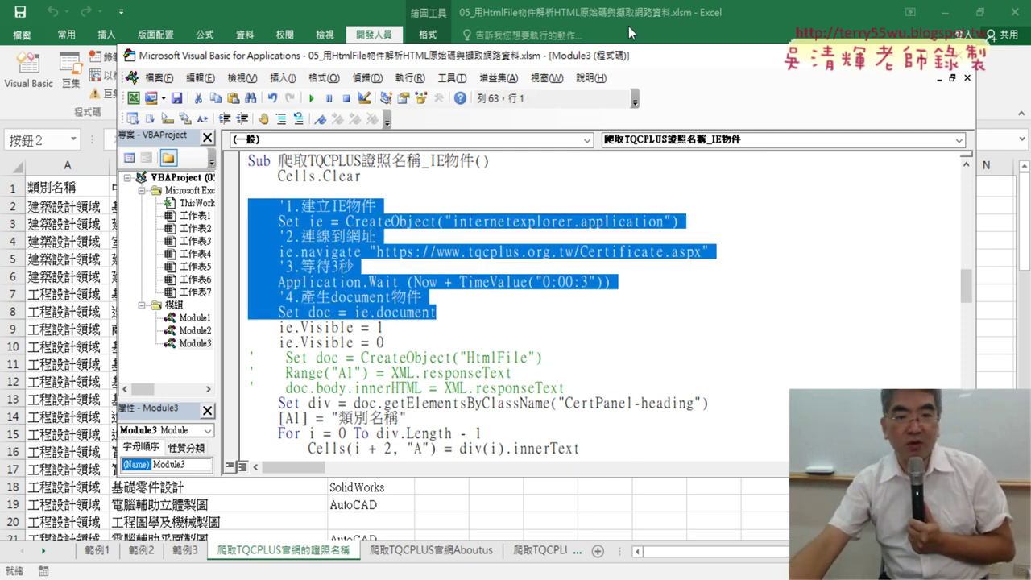
click(999, 290)
click(604, 240)
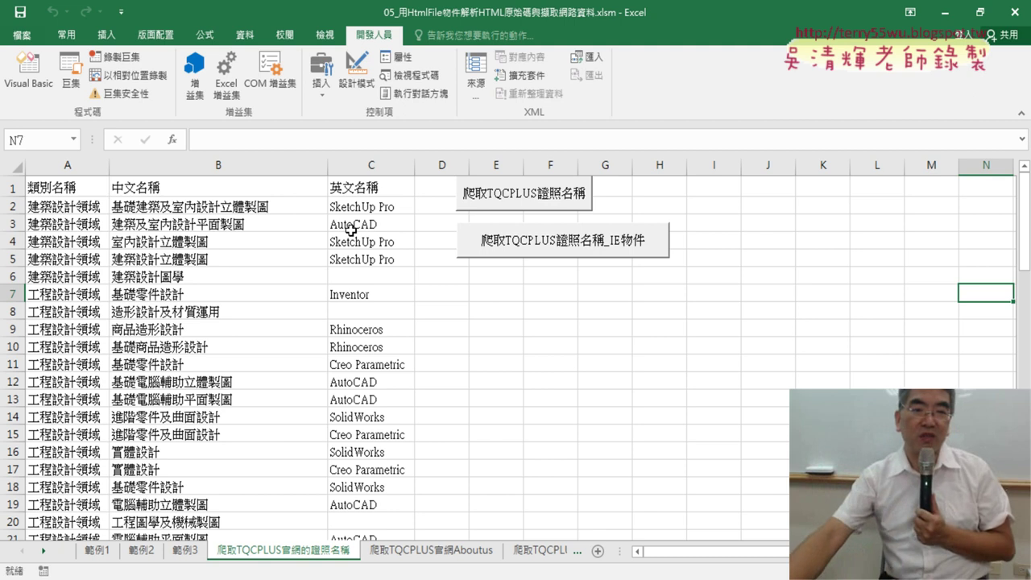
- Highlight the ie.Quit line closing the browser, then show the 爬取TQCPLUS官網Aboutus sheet
click(31, 85)
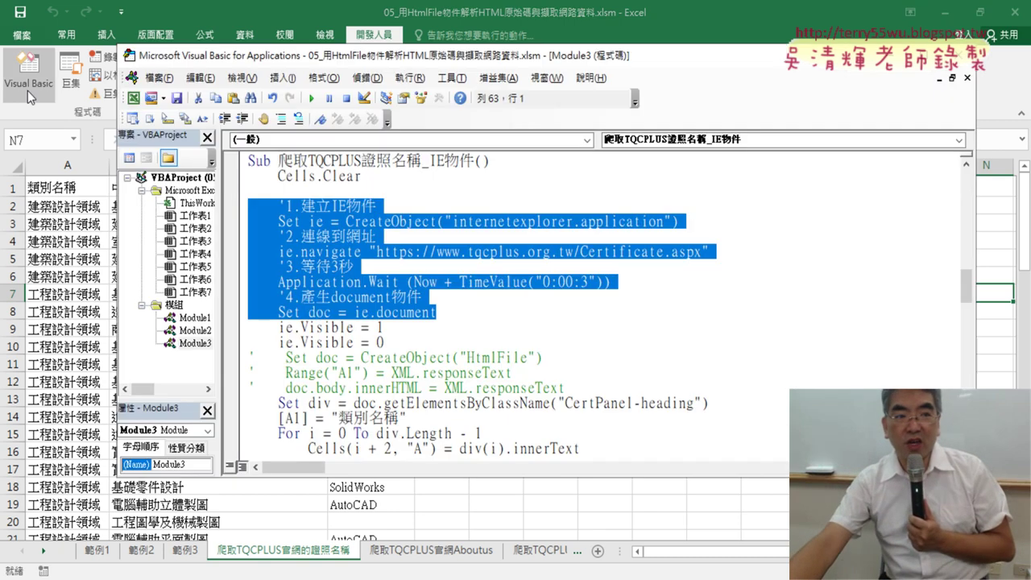
scroll(678, 353, down, 3)
scroll(678, 353, down, 3)
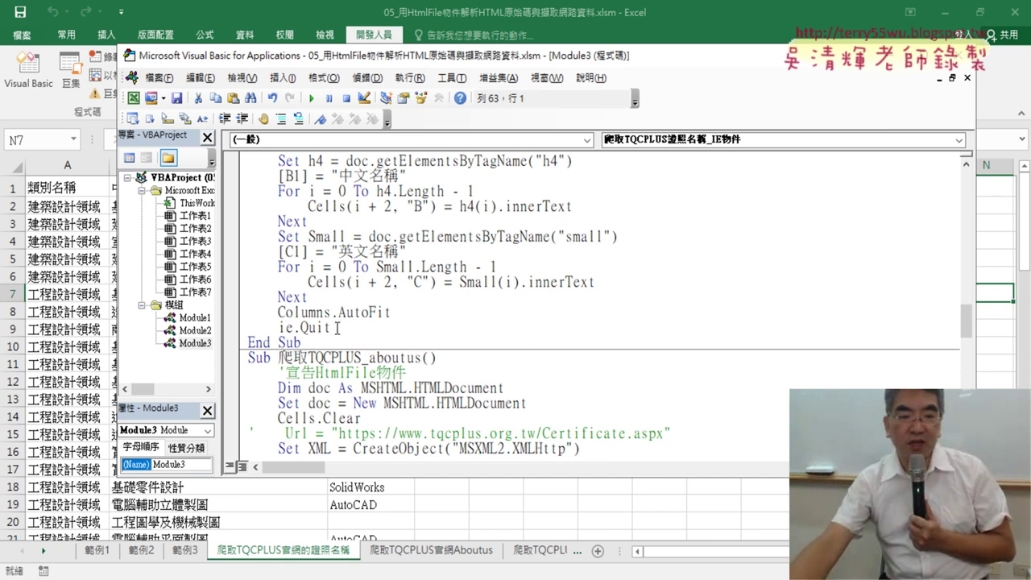
drag(326, 327, 278, 327)
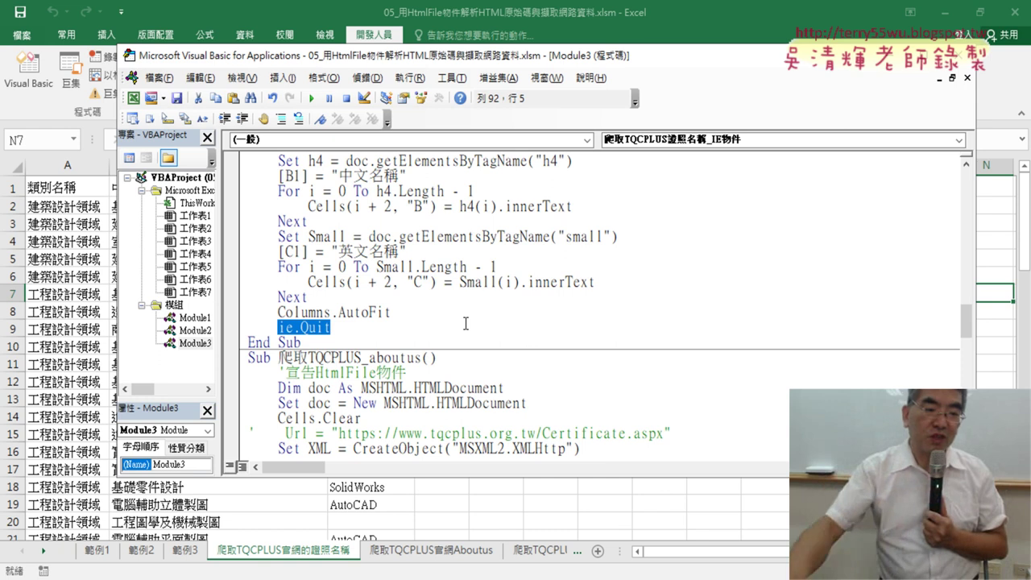
click(453, 552)
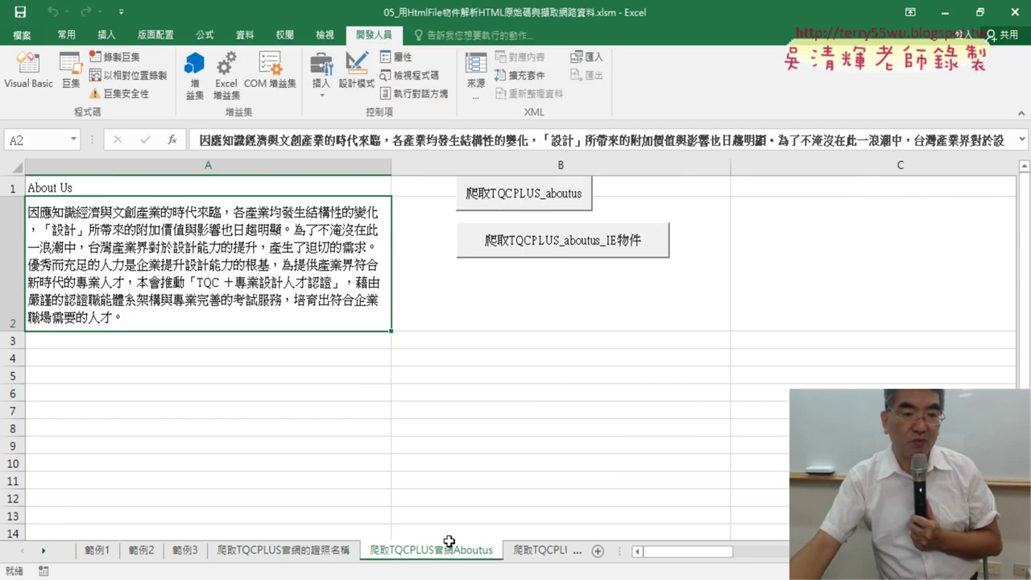
- Switch to the 爬取TQCPLUS官網LINKS sheet
click(539, 553)
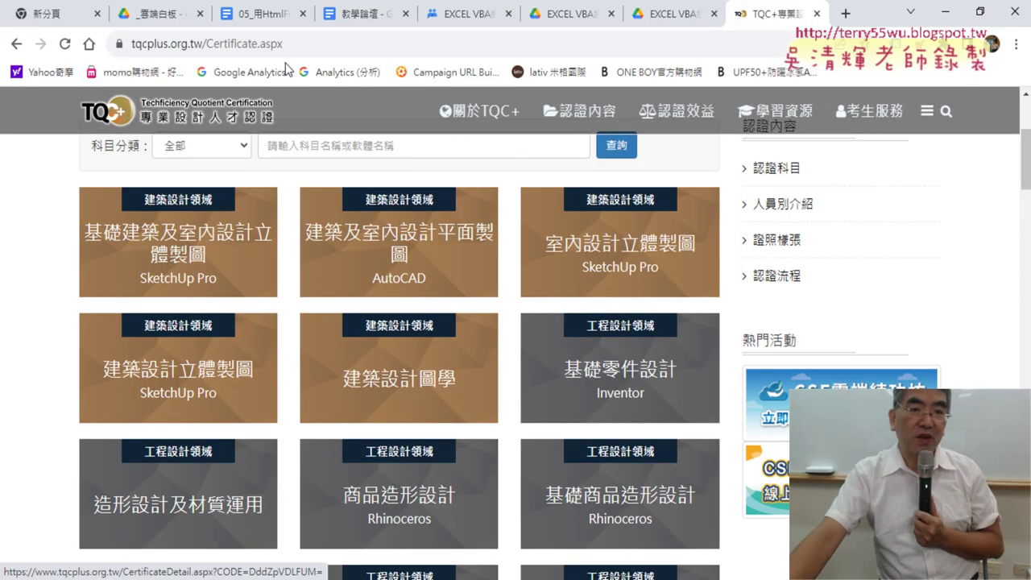
click(259, 14)
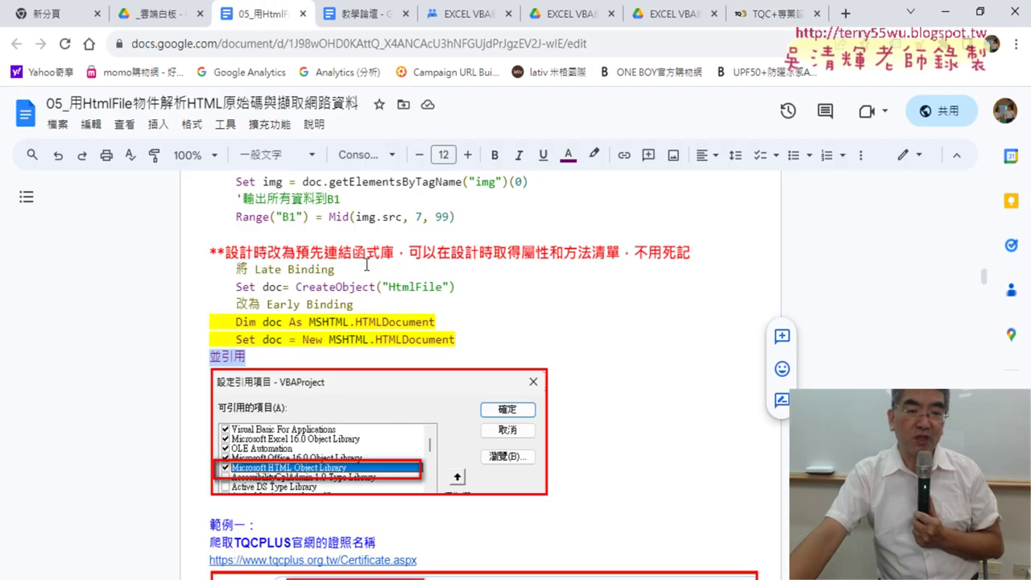
scroll(366, 264, down, 3)
scroll(648, 406, down, 5)
scroll(648, 407, down, 5)
scroll(648, 395, down, 5)
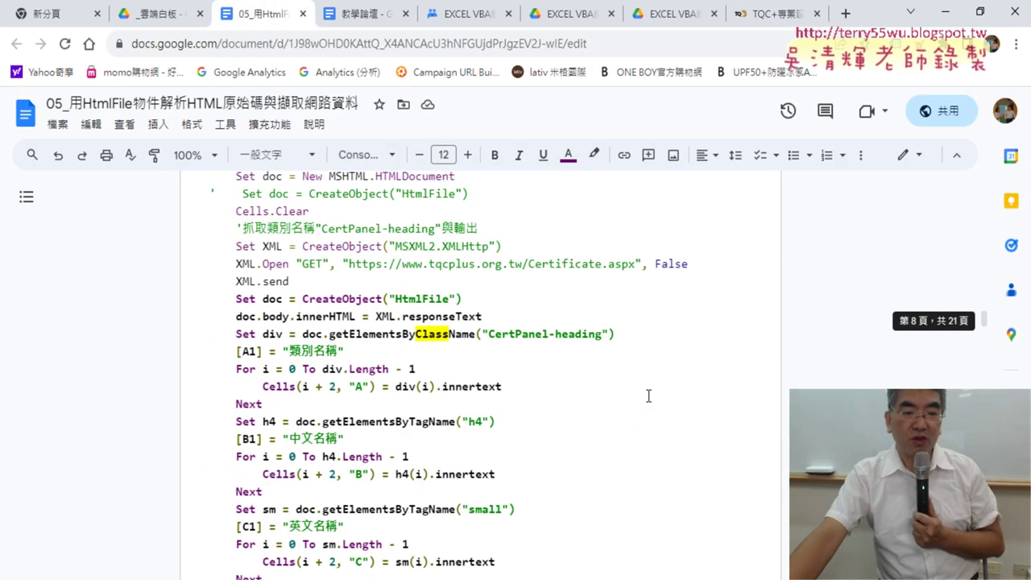
scroll(649, 395, down, 5)
scroll(648, 395, down, 5)
scroll(648, 396, down, 5)
scroll(648, 396, down, 5)
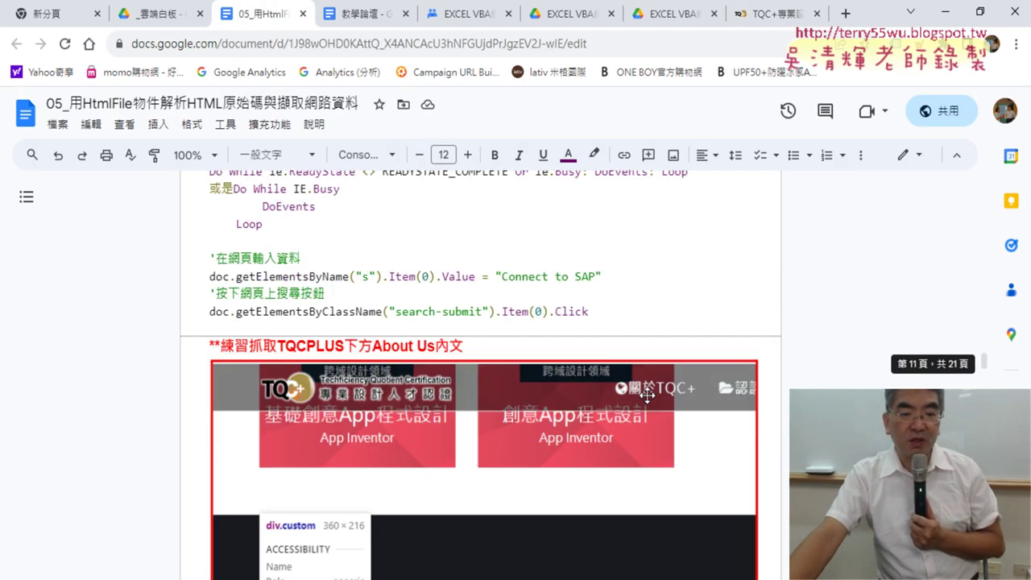
scroll(646, 395, down, 5)
scroll(646, 395, down, 5)
scroll(646, 395, down, 5)
scroll(646, 395, down, 3)
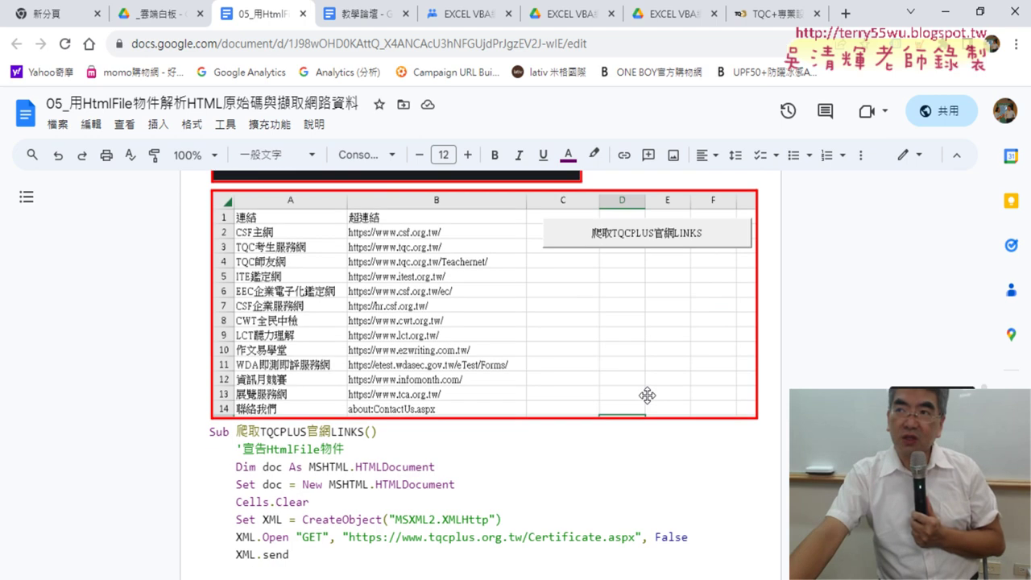
scroll(647, 394, down, 5)
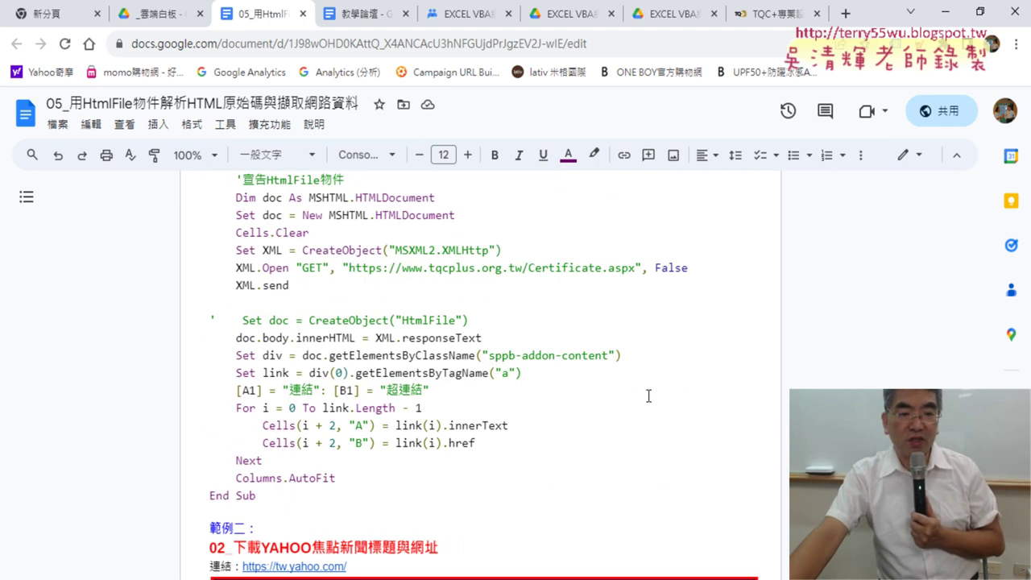
scroll(648, 395, down, 2)
scroll(649, 396, down, 2)
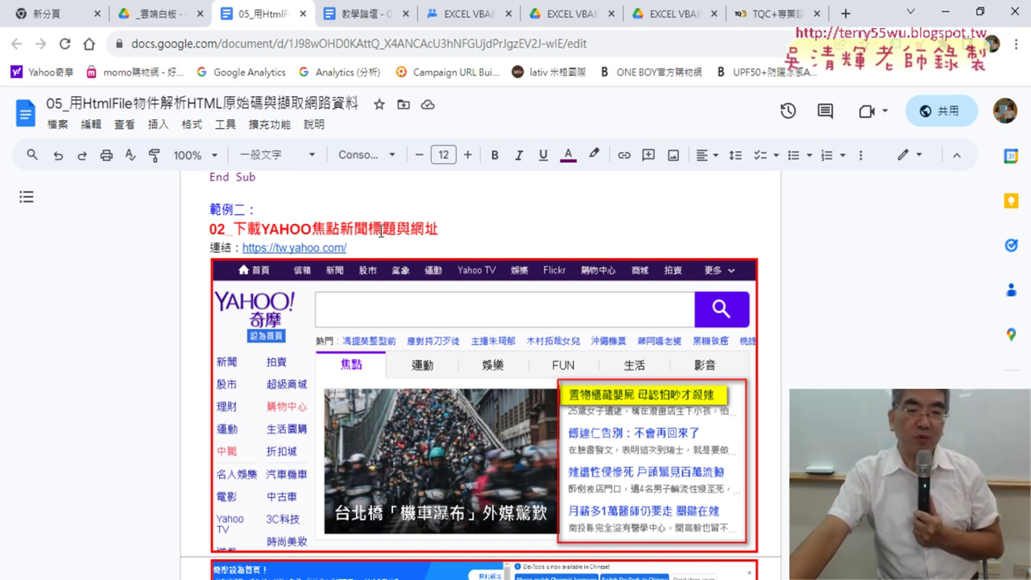
drag(380, 233, 401, 231)
double_click(419, 228)
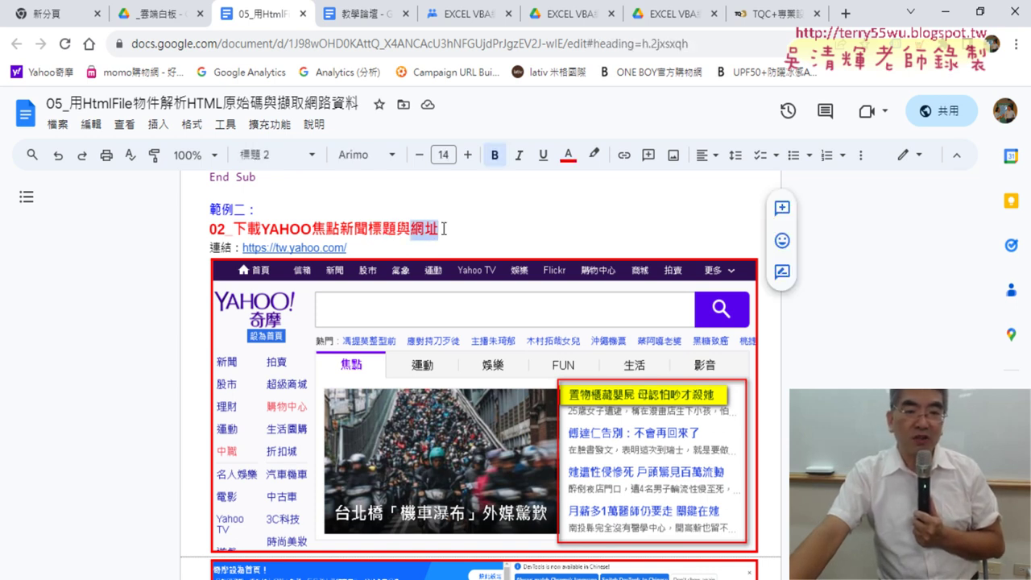
click(302, 245)
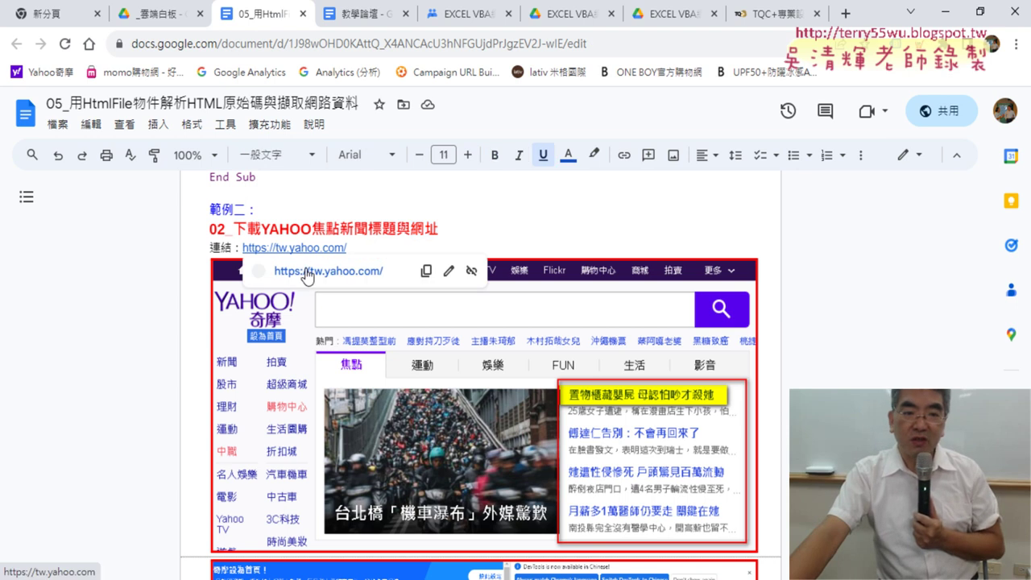
click(308, 272)
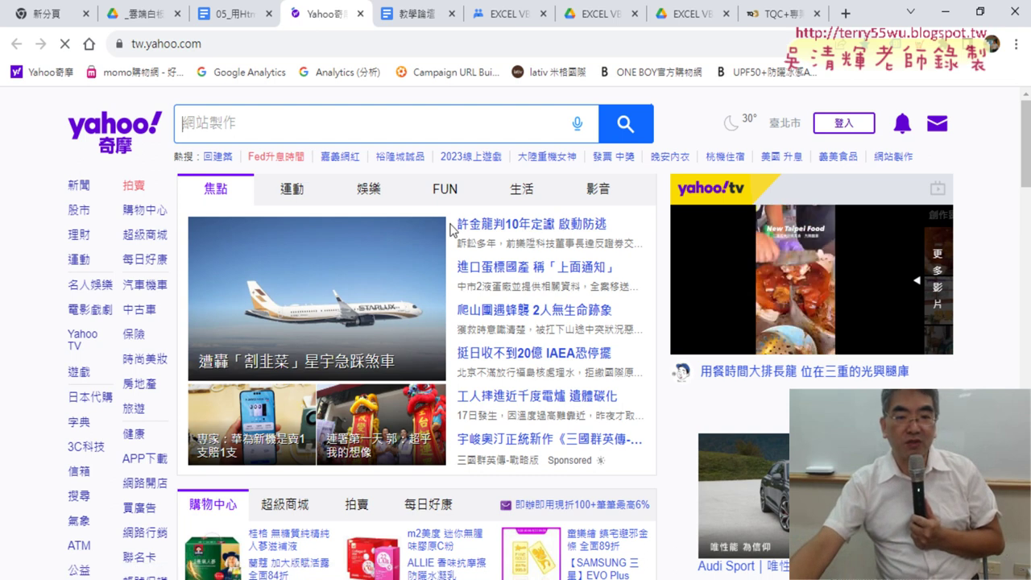
- Highlight the top 焦點 news headline on Yahoo Taiwan
drag(451, 230, 608, 226)
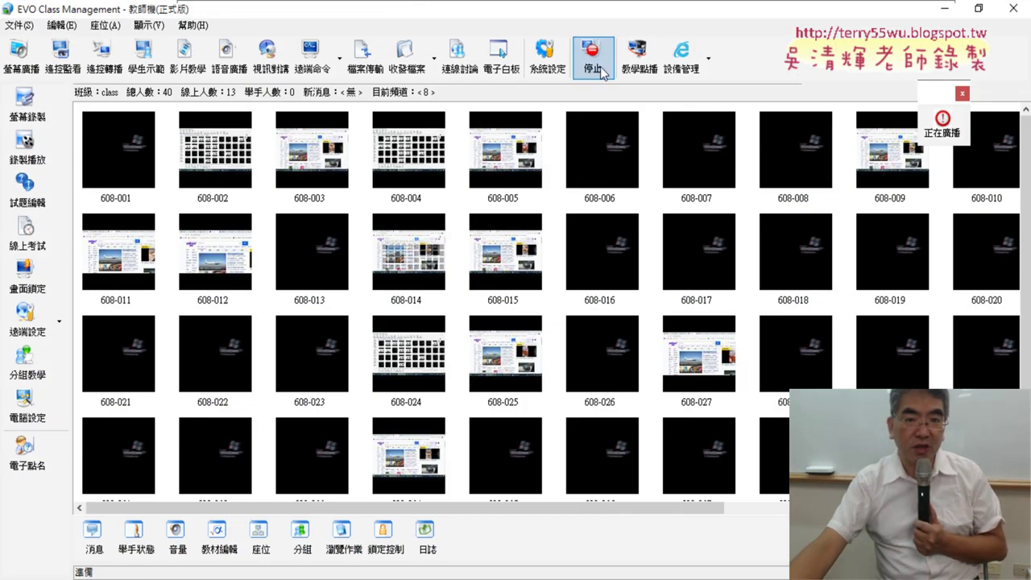
- End the teacher's screen broadcast with the 停止 toolbar button
click(601, 71)
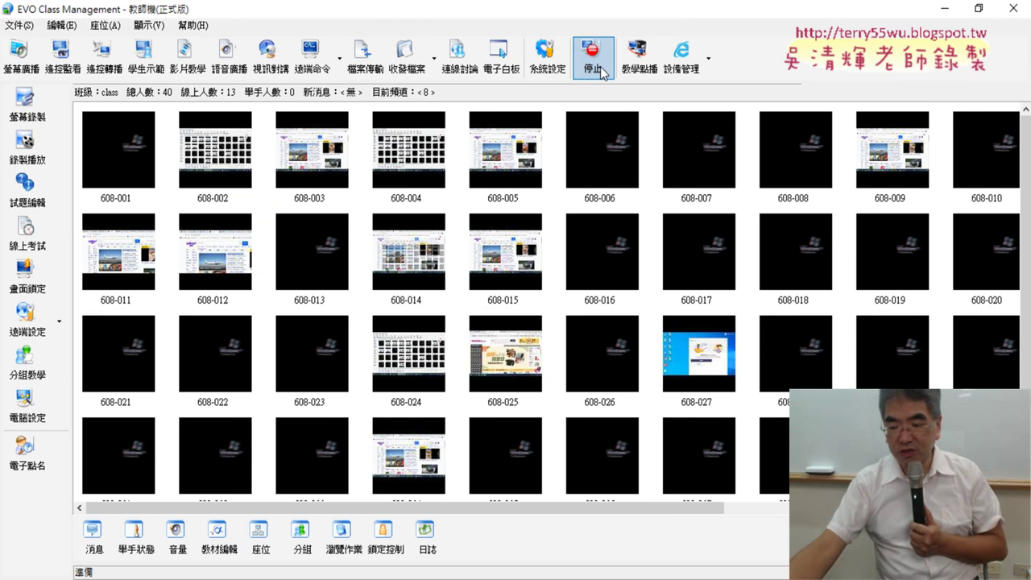